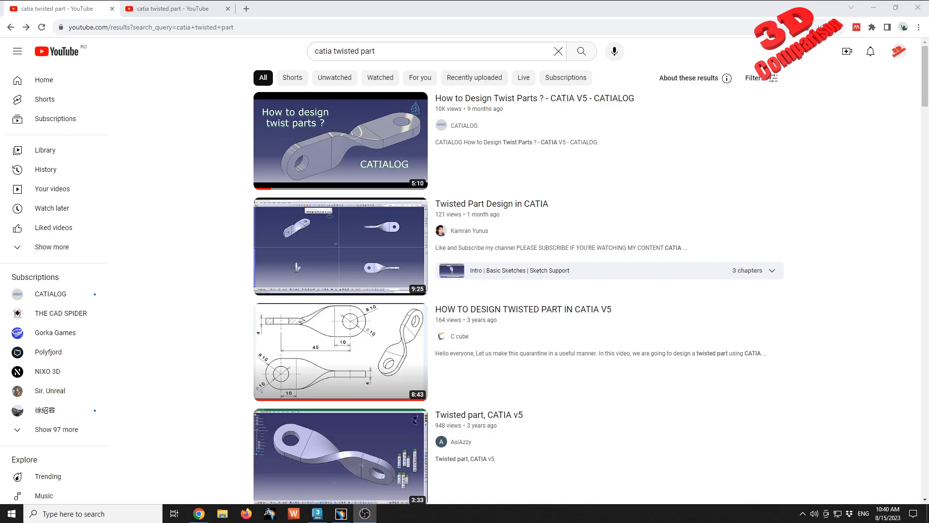
# Step: Look through the YouTube search results for CATIA twisted part tutorials
pyautogui.moveTo(677, 372)
pyautogui.moveTo(636, 456)
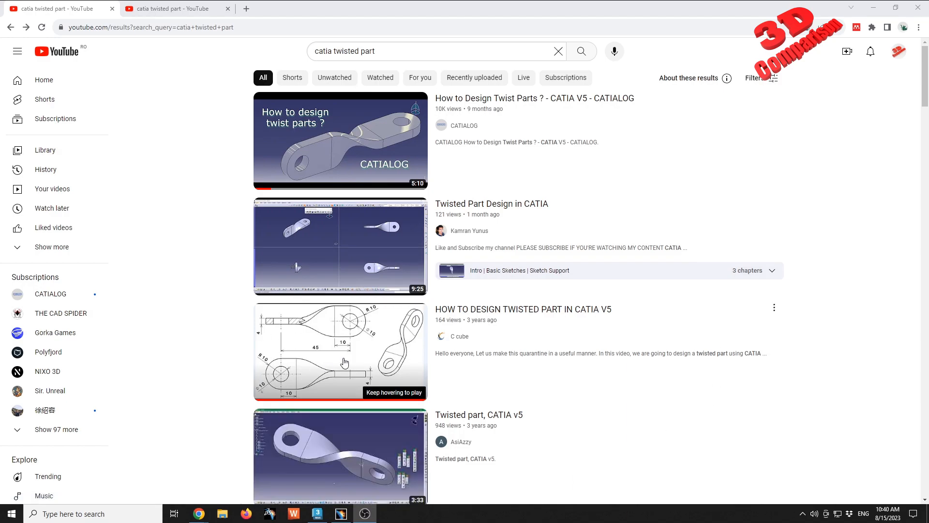
pyautogui.moveTo(339, 363)
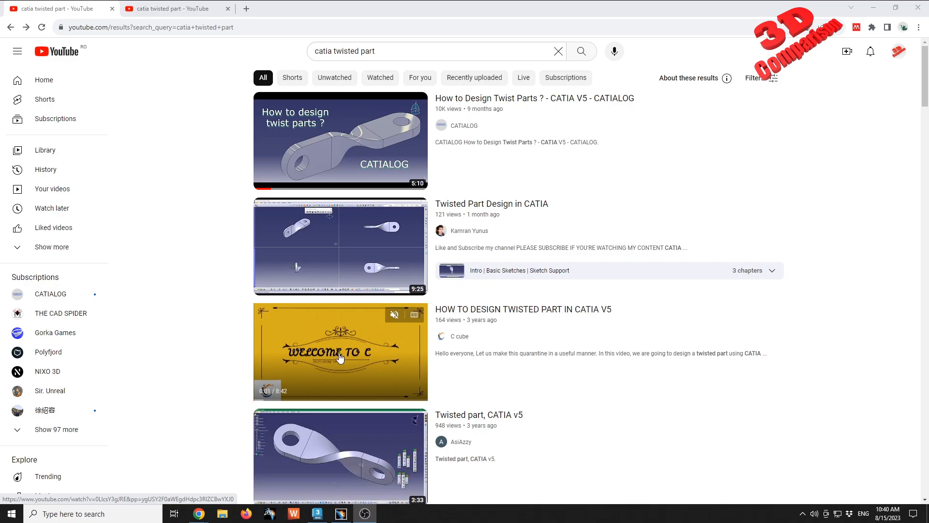
pyautogui.scroll(-3, 671, 329)
pyautogui.scroll(-6, 672, 330)
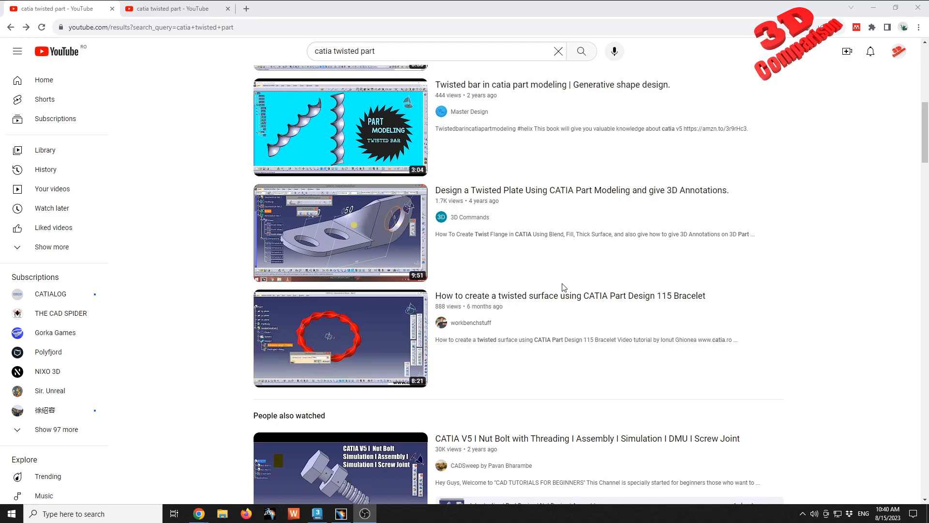
pyautogui.scroll(9, 561, 290)
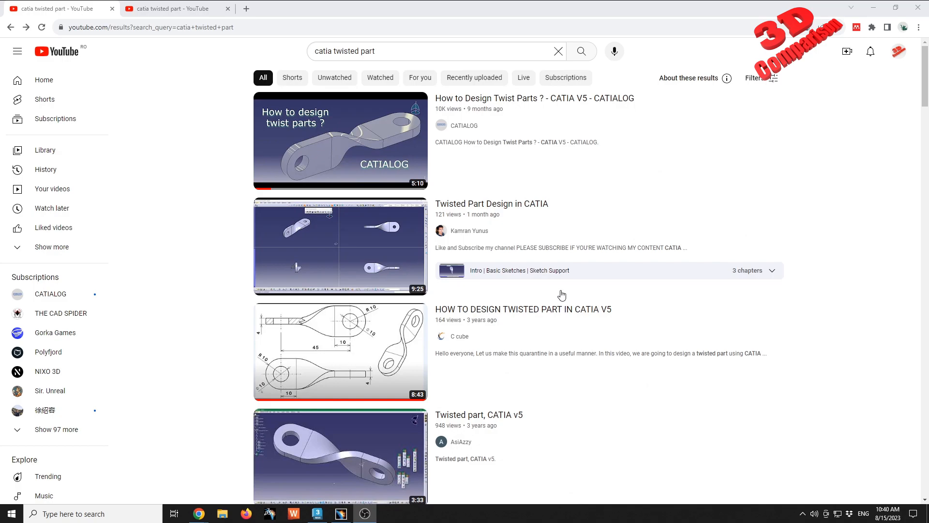
# Step: Search YouTube for "catia twisted pat" and look through the results for a twisted part tutorial
pyautogui.click(373, 50)
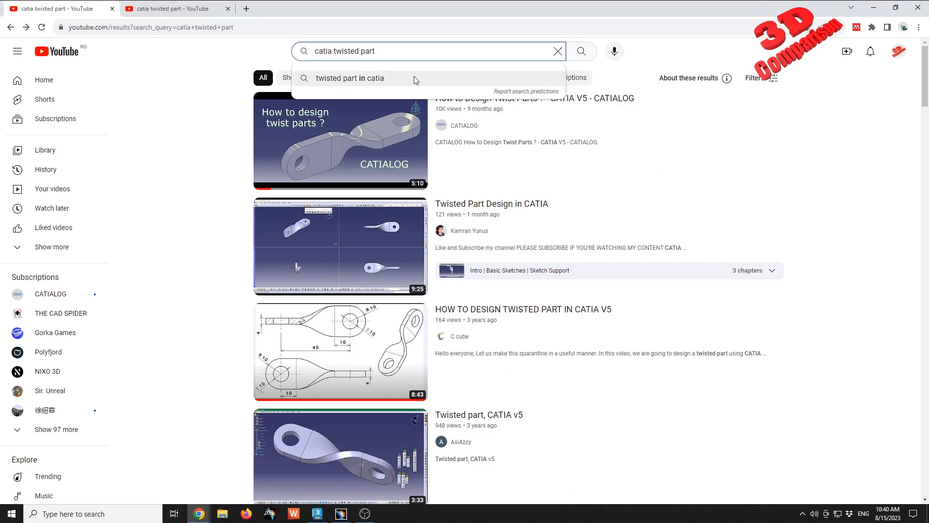
pyautogui.press('BackSpace')
pyautogui.press('BackSpace')
pyautogui.write('t')
pyautogui.press('Return')
pyautogui.scroll(-3, 477, 277)
pyautogui.scroll(-2, 477, 277)
pyautogui.scroll(2, 552, 282)
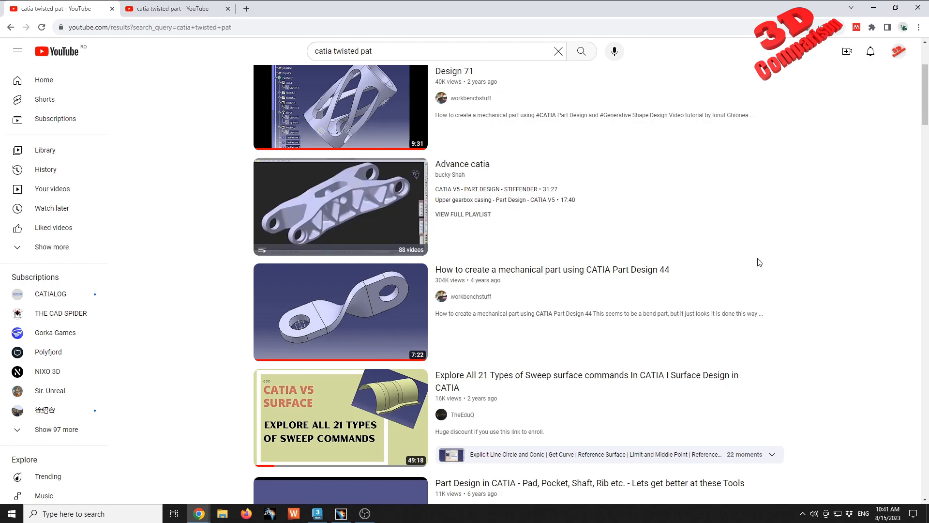
# Step: Open the video "How to create a mechanical part using CATIA Part Design 44" and skip through its modelling stages to the finished part
pyautogui.click(626, 270)
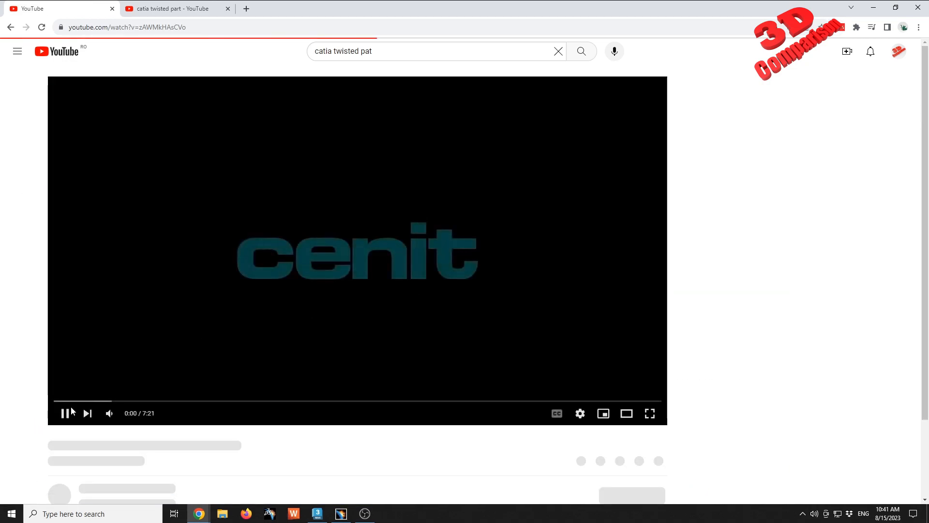
pyautogui.click(411, 401)
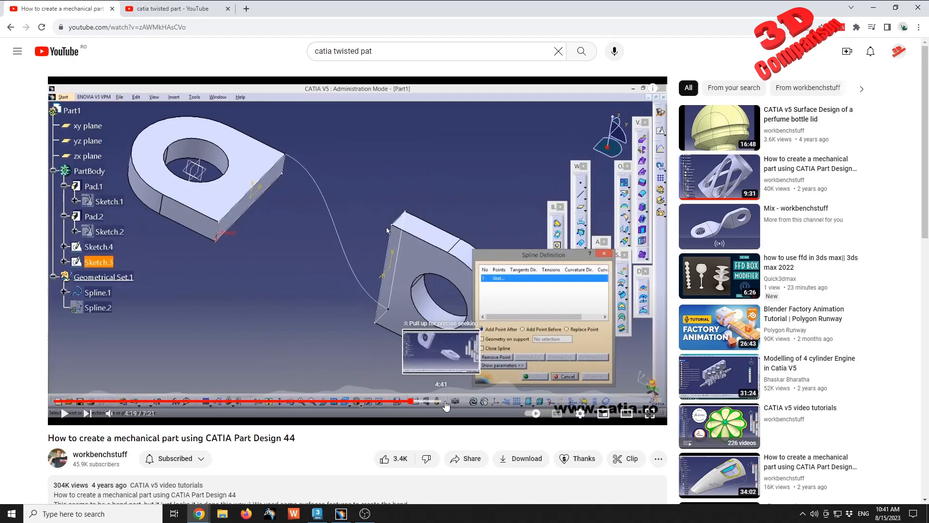
pyautogui.click(471, 401)
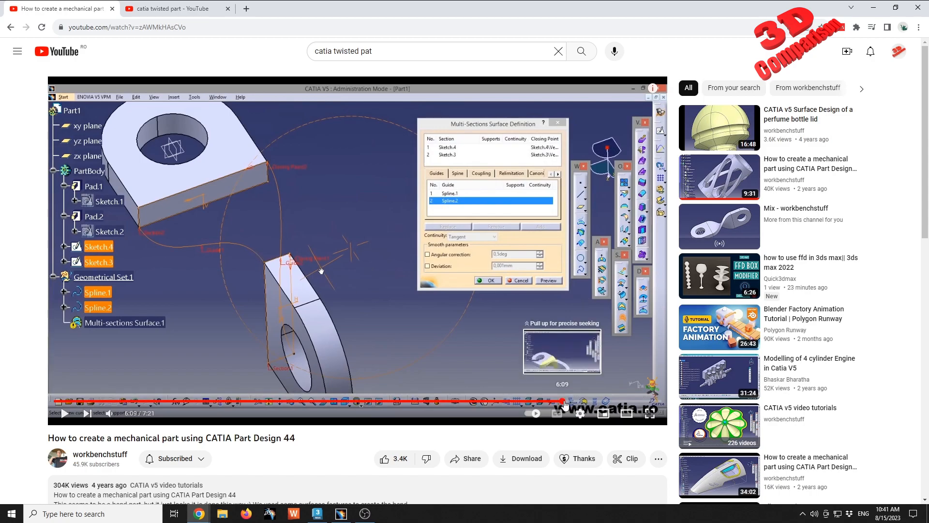
pyautogui.click(578, 401)
pyautogui.click(601, 401)
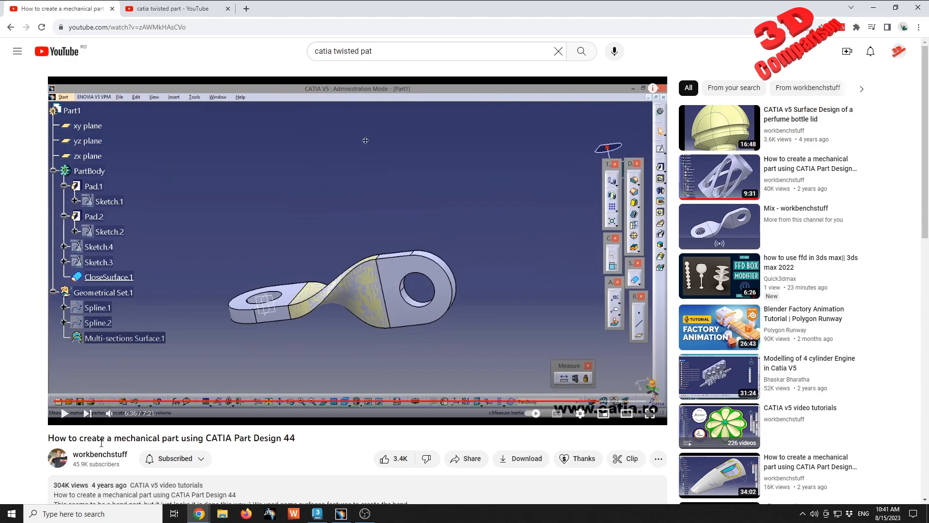
# Step: Switch to CATIA V5 with twisted_part.CATPart and activate the Part Design workbench
pyautogui.click(341, 514)
pyautogui.moveTo(567, 216); pyautogui.dragTo(401, 380, button='middle')
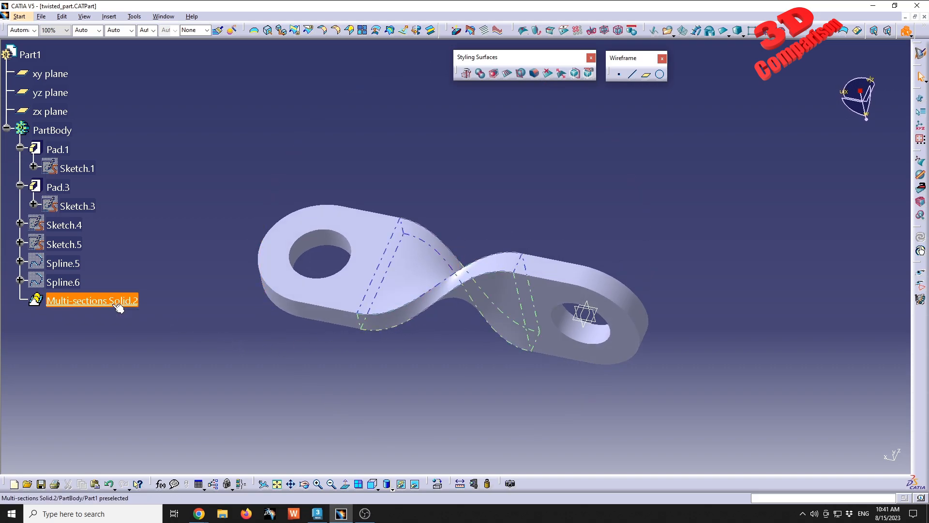
pyautogui.click(19, 16)
pyautogui.moveTo(49, 39)
pyautogui.click(175, 42)
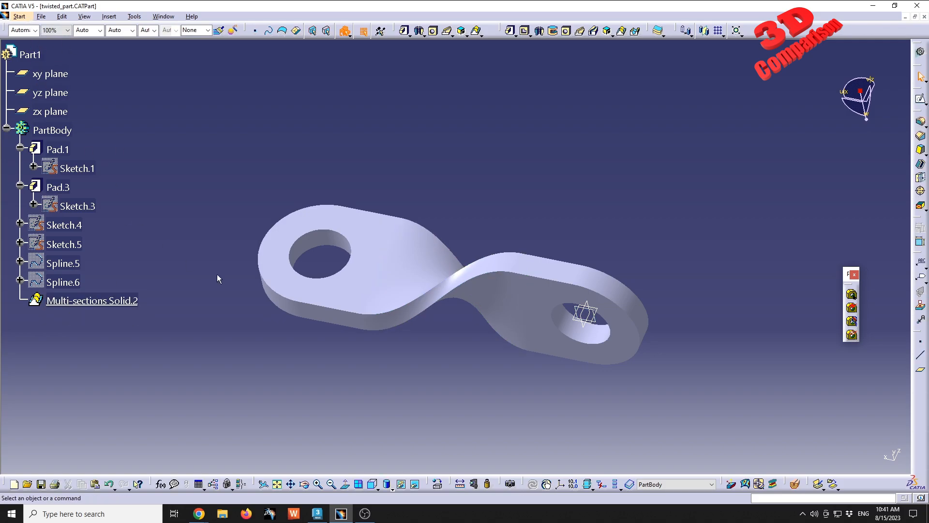
# Step: Review the sections and guides in the twisted section's multi-sections solid definition, then close it
pyautogui.doubleClick(373, 255)
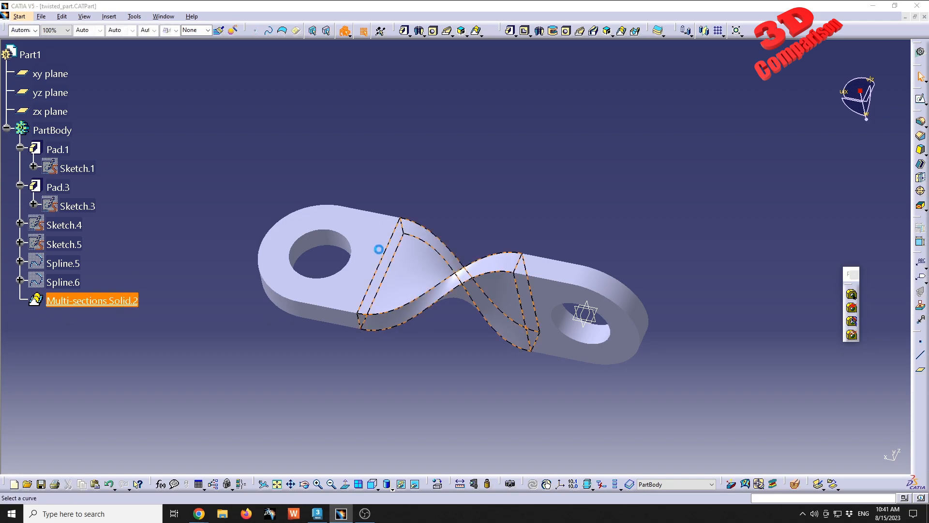
pyautogui.moveTo(425, 179); pyautogui.dragTo(373, 280, button='middle')
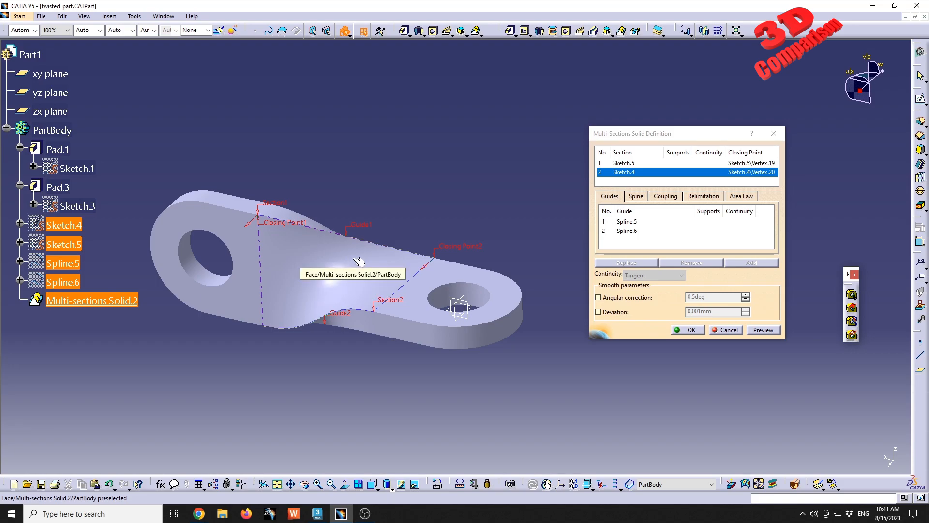
pyautogui.click(692, 331)
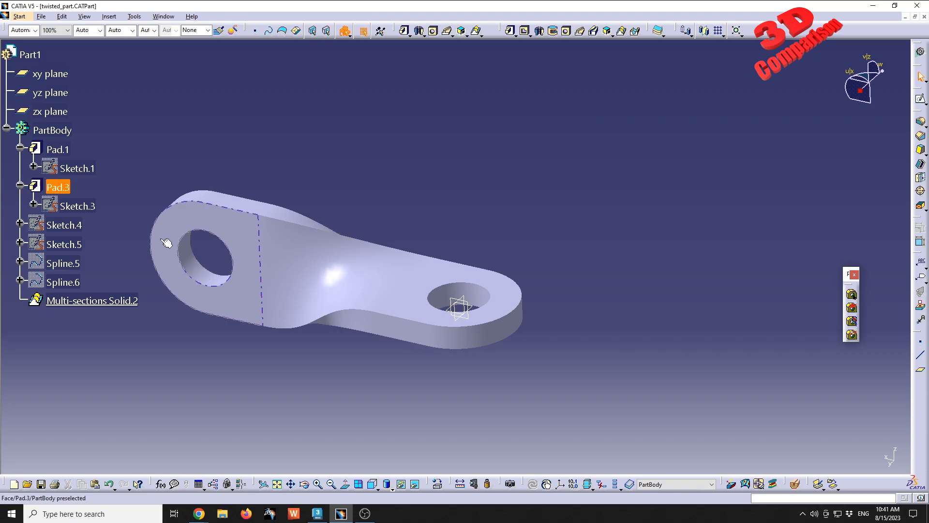
# Step: Open Sketch.3 and delete the coincidence constraint between its construction line and the horizontal axis
pyautogui.doubleClick(88, 207)
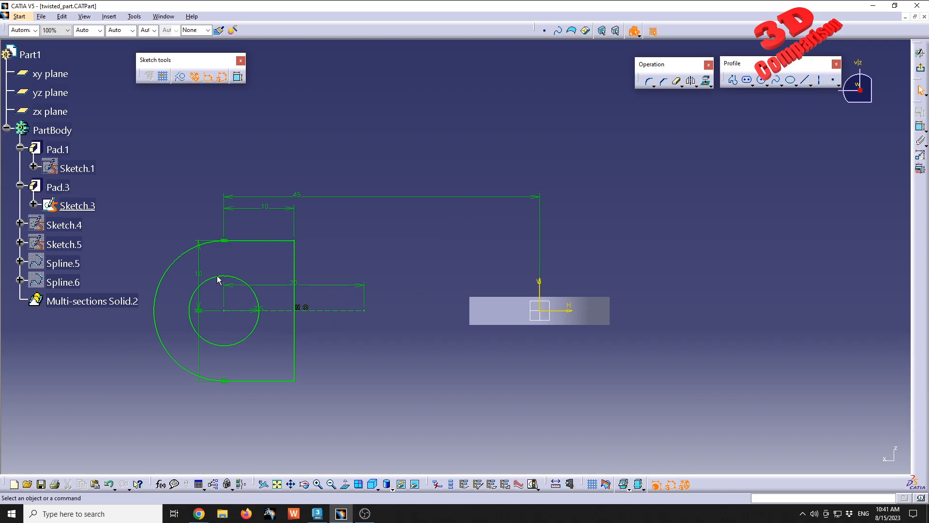
pyautogui.click(313, 310)
pyautogui.press('Delete')
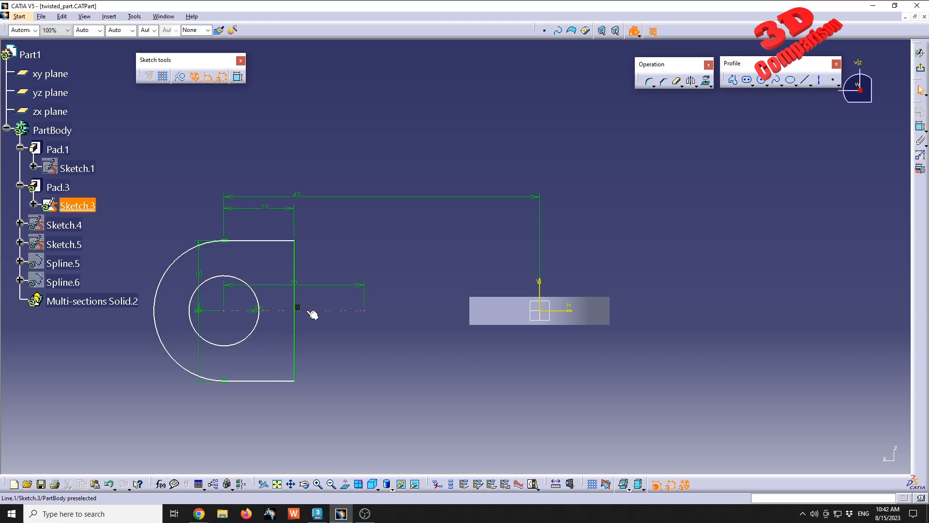
# Step: Move the whole Sketch.3 profile well above the horizontal axis and exit the sketch to rebuild the twisted part
pyautogui.moveTo(136, 204); pyautogui.dragTo(337, 417)
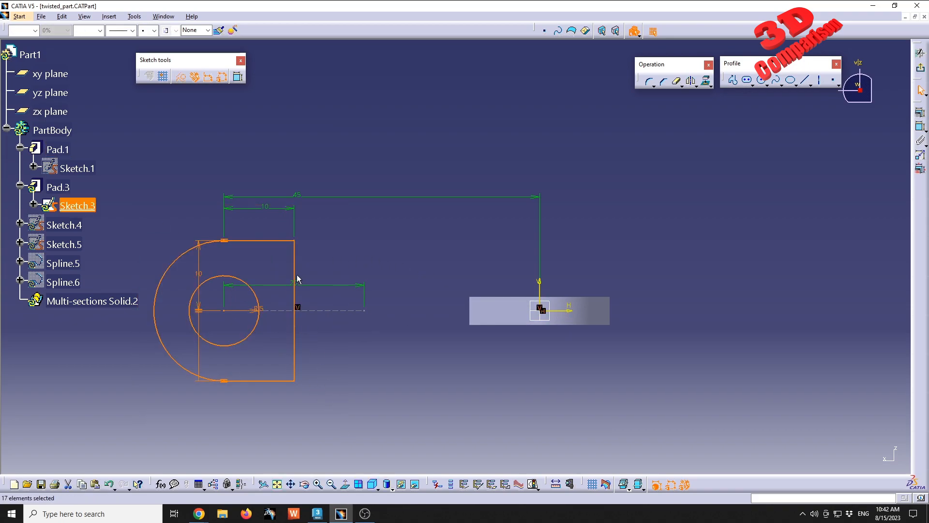
pyautogui.moveTo(297, 282); pyautogui.dragTo(297, 112)
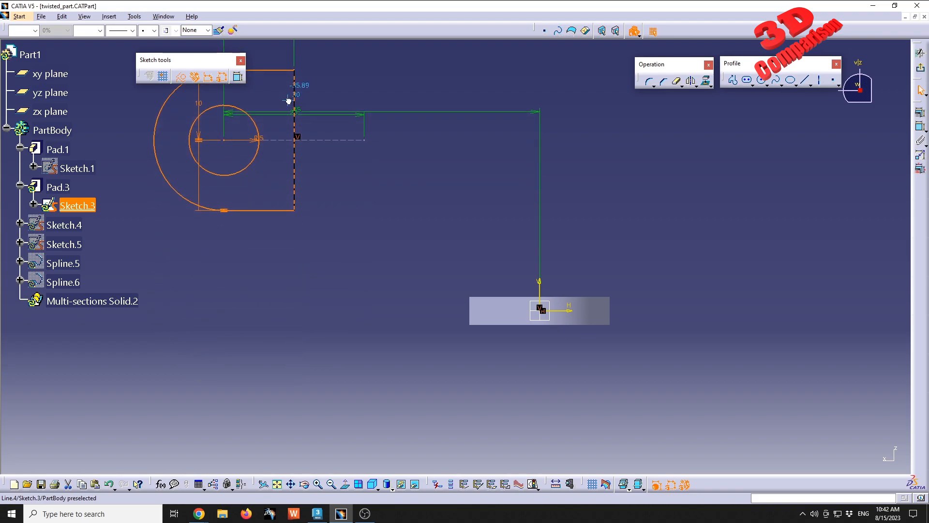
pyautogui.click(921, 67)
pyautogui.click(504, 216)
pyautogui.moveTo(444, 252)
pyautogui.mouseDown(button='middle')
pyautogui.moveTo(525, 187)
pyautogui.moveTo(469, 223)
pyautogui.moveTo(425, 305)
pyautogui.moveTo(263, 354)
pyautogui.moveTo(361, 335)
pyautogui.moveTo(475, 293)
pyautogui.moveTo(541, 231)
pyautogui.mouseUp(button='middle')
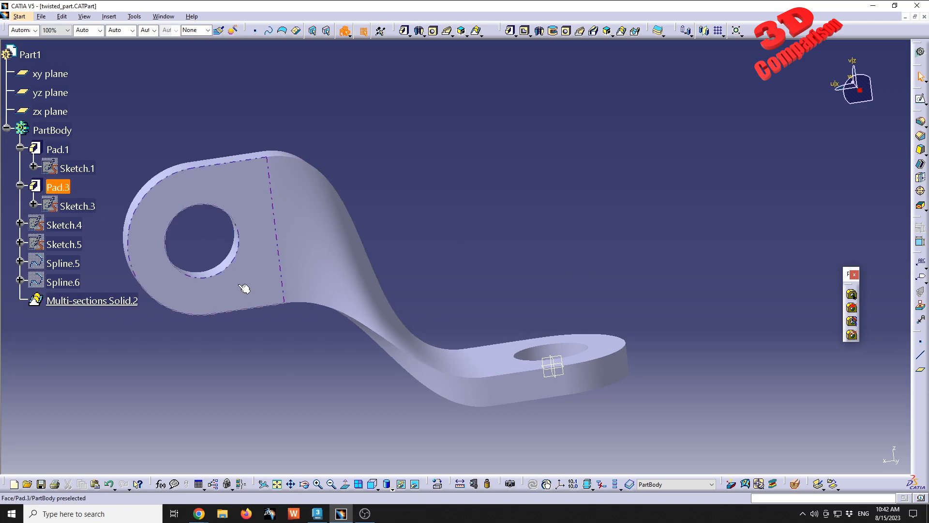
# Step: Make the construction line in Sketch.3 coincident with the horizontal axis and exit the sketch to rebuild the part
pyautogui.doubleClick(77, 206)
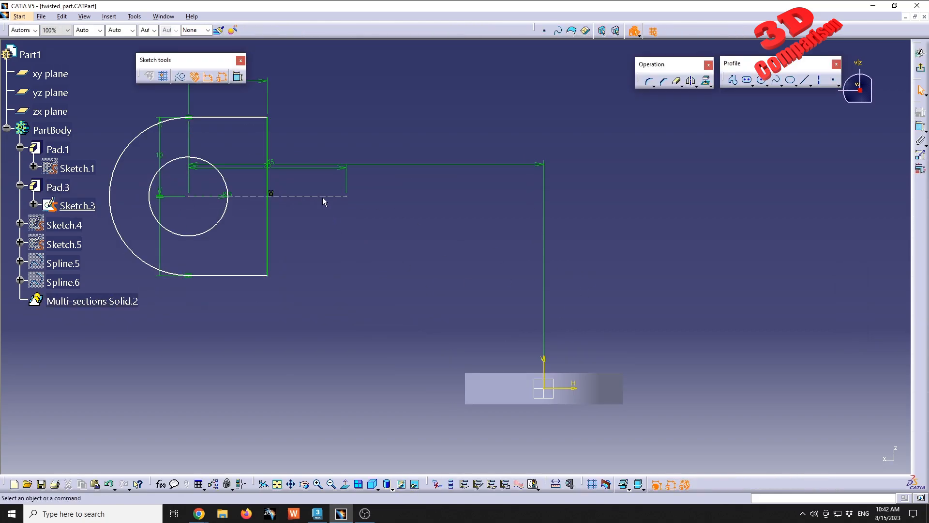
pyautogui.keyDown('ctrl'); pyautogui.click(571, 389); pyautogui.keyUp('ctrl')
pyautogui.click(920, 112)
pyautogui.click(272, 239)
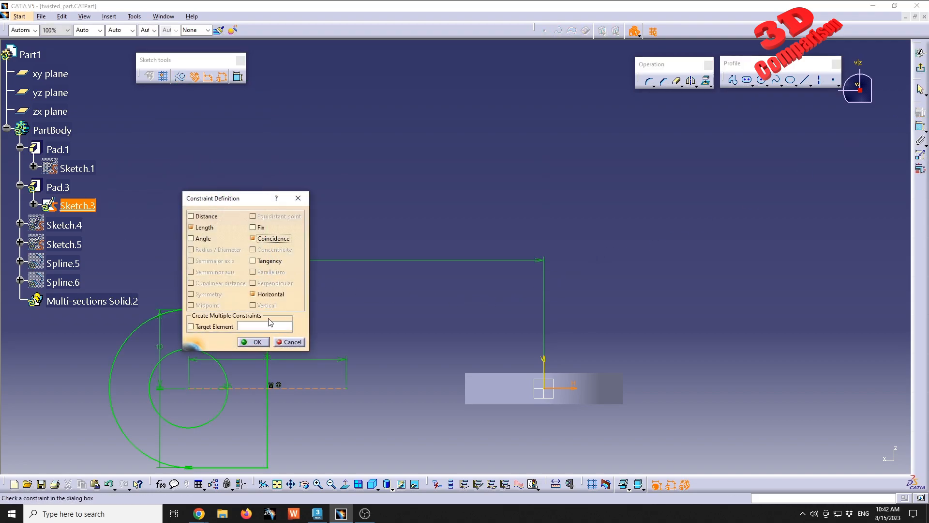
pyautogui.click(261, 340)
pyautogui.click(921, 68)
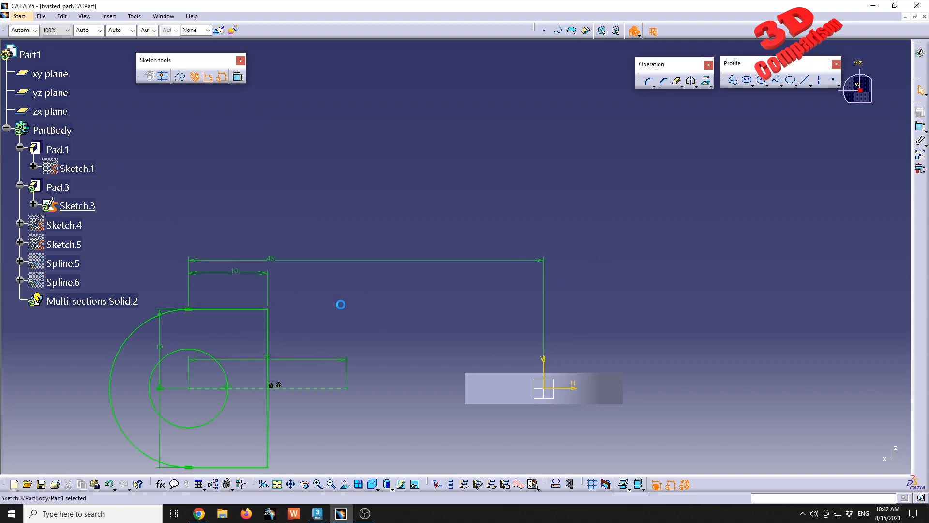
pyautogui.moveTo(402, 315); pyautogui.dragTo(480, 263, button='middle')
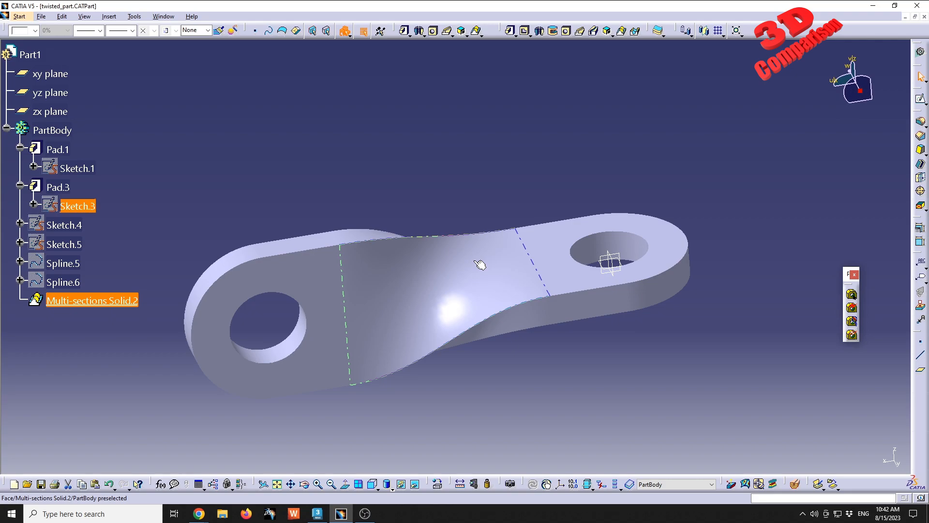
pyautogui.click(267, 147)
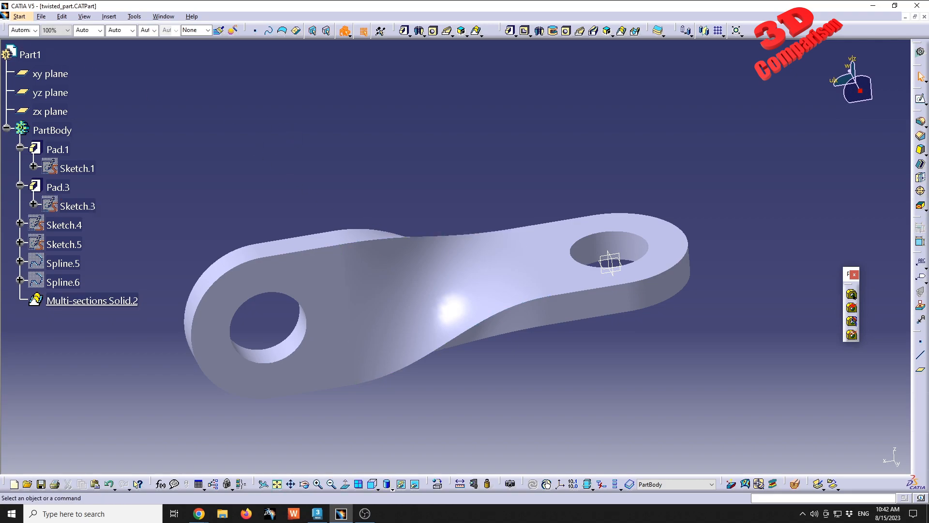
# Step: Switch the part to the Imagine & Shape workbench
pyautogui.click(23, 17)
pyautogui.moveTo(97, 50)
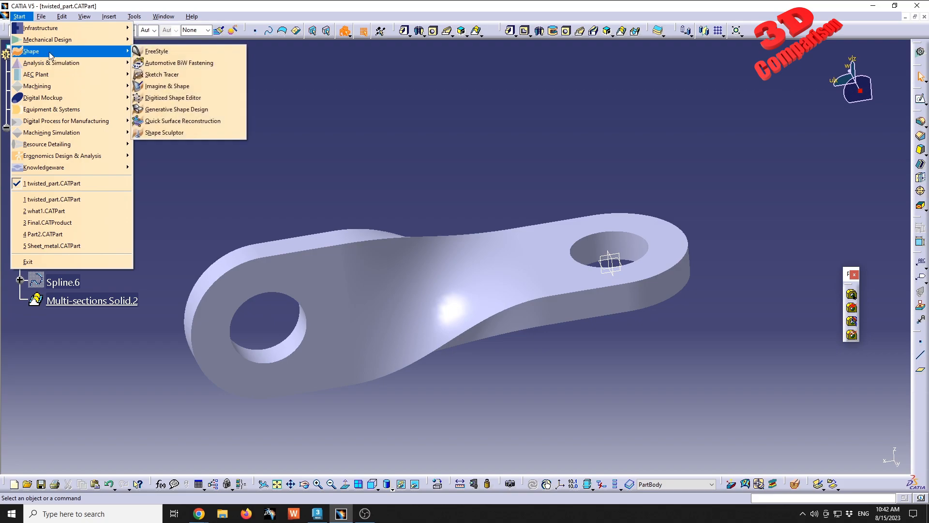
pyautogui.click(183, 99)
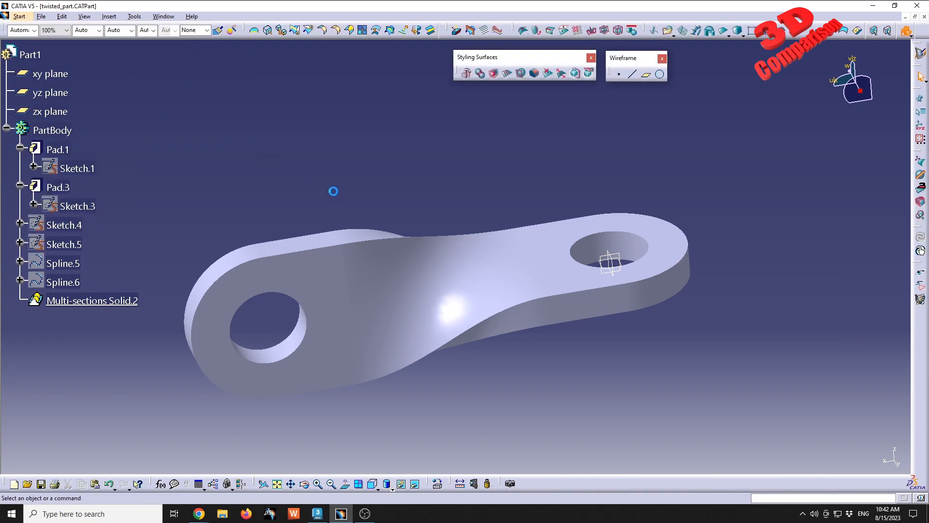
# Step: Hide the multi-sections solid and both pads so that only the reference planes remain in view
pyautogui.click(91, 301)
pyautogui.rightClick(100, 300)
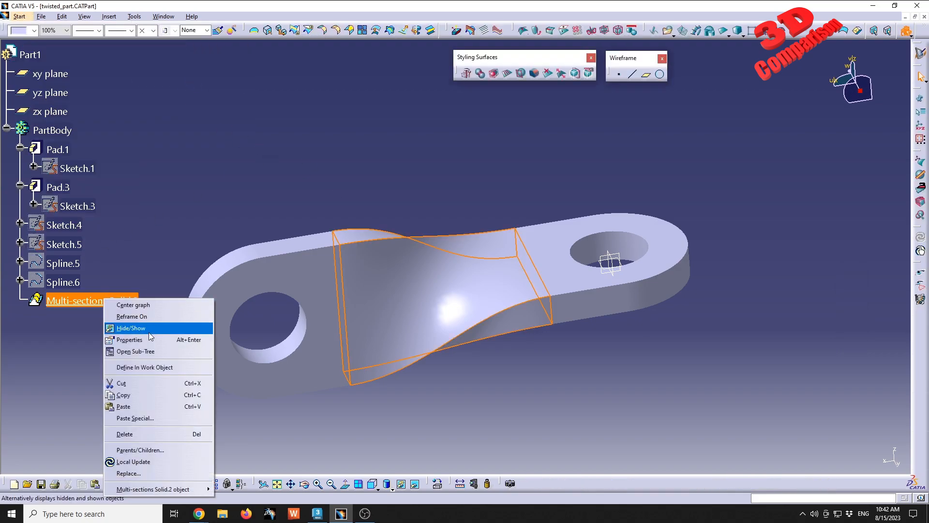
pyautogui.click(149, 332)
pyautogui.moveTo(484, 236); pyautogui.dragTo(388, 238, button='middle')
pyautogui.moveTo(556, 275); pyautogui.dragTo(454, 275, button='middle')
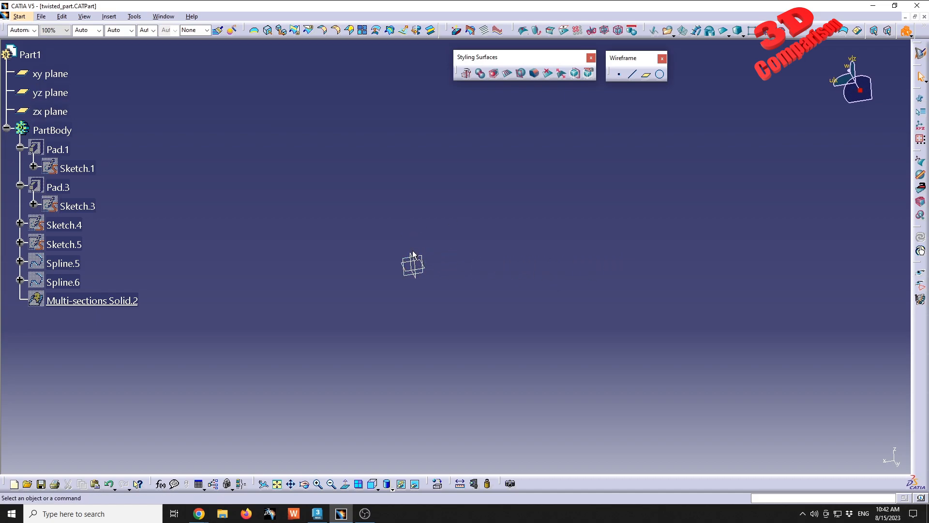
# Step: Create a box subdivision surface from the xy plane and set its affinity to Fx 65 mm, Fy 20 mm and Fz 5 mm
pyautogui.click(50, 74)
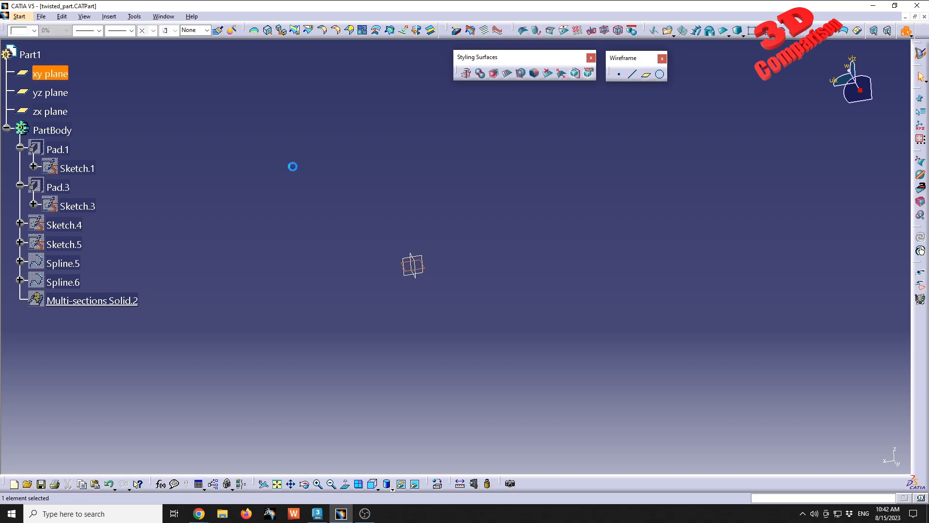
pyautogui.click(737, 31)
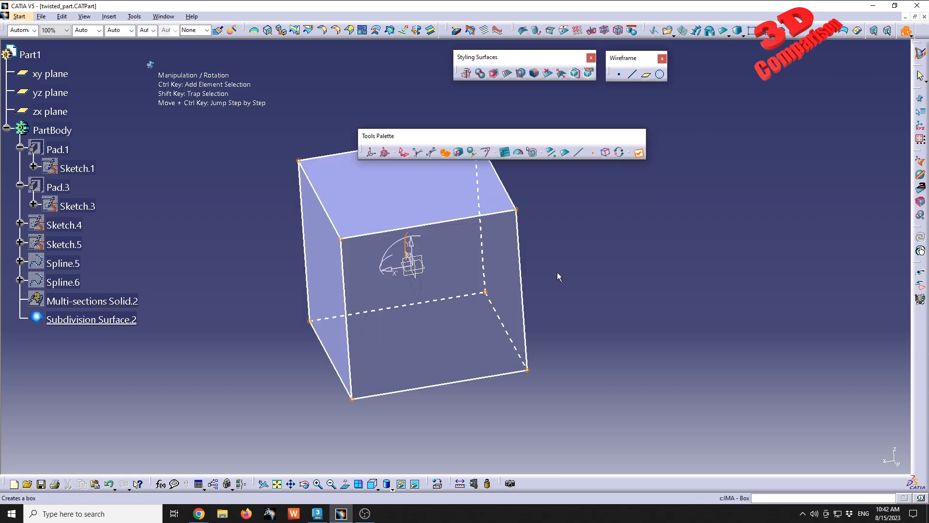
pyautogui.click(458, 152)
pyautogui.click(504, 153)
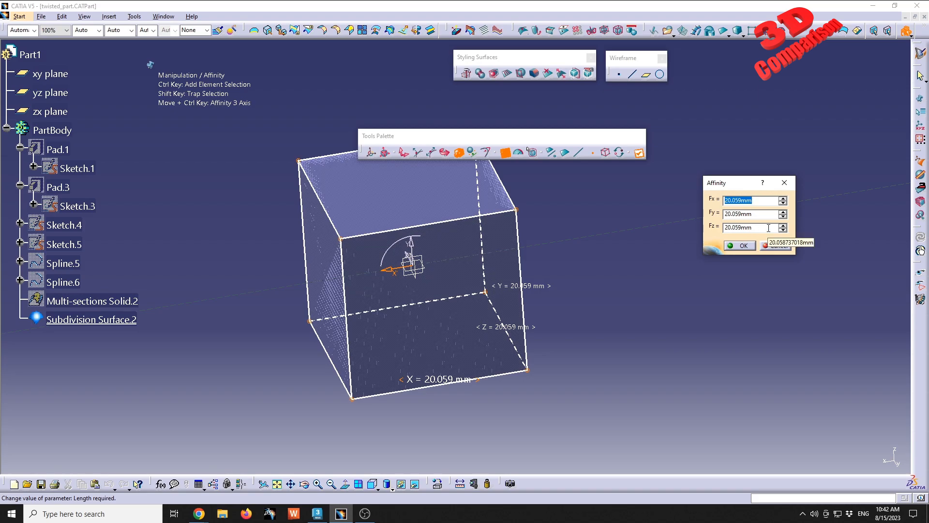
pyautogui.write('65')
pyautogui.press('Tab')
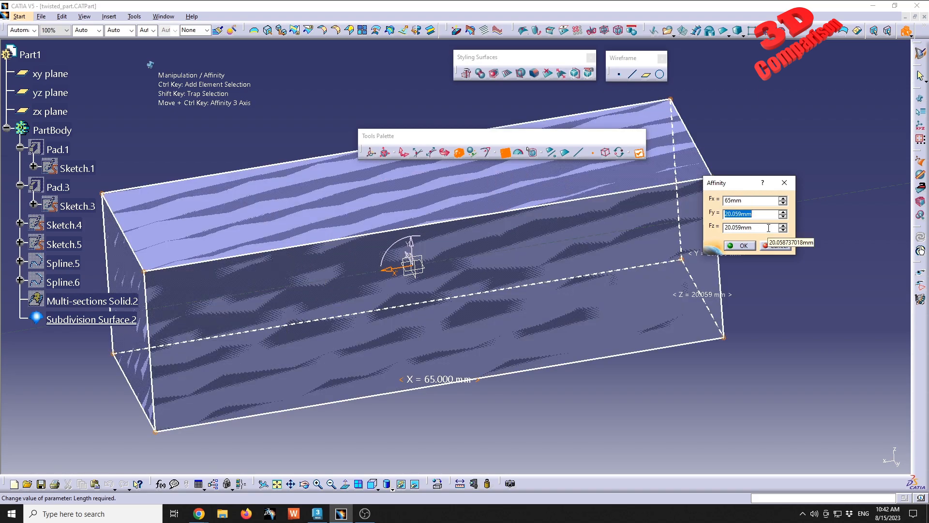
pyautogui.write('20')
pyautogui.press('Tab')
pyautogui.write('5')
pyautogui.press('Tab')
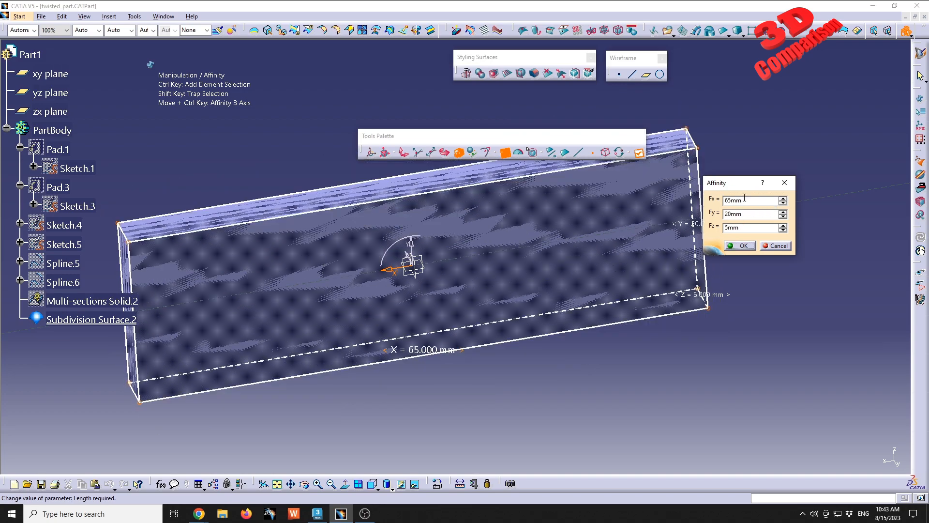
# Step: Swap the box's thickness and height proportions by setting its affinity to Fy 5 mm and Fz 20 mm
pyautogui.doubleClick(765, 215)
pyautogui.write('5')
pyautogui.press('Tab')
pyautogui.write('20')
pyautogui.press('Tab')
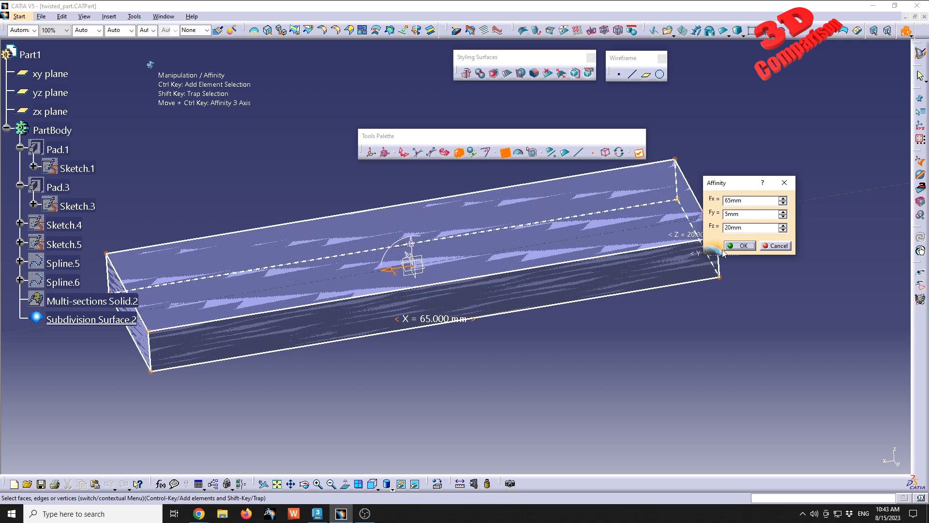
pyautogui.click(743, 247)
pyautogui.moveTo(560, 315); pyautogui.dragTo(508, 327, button='middle')
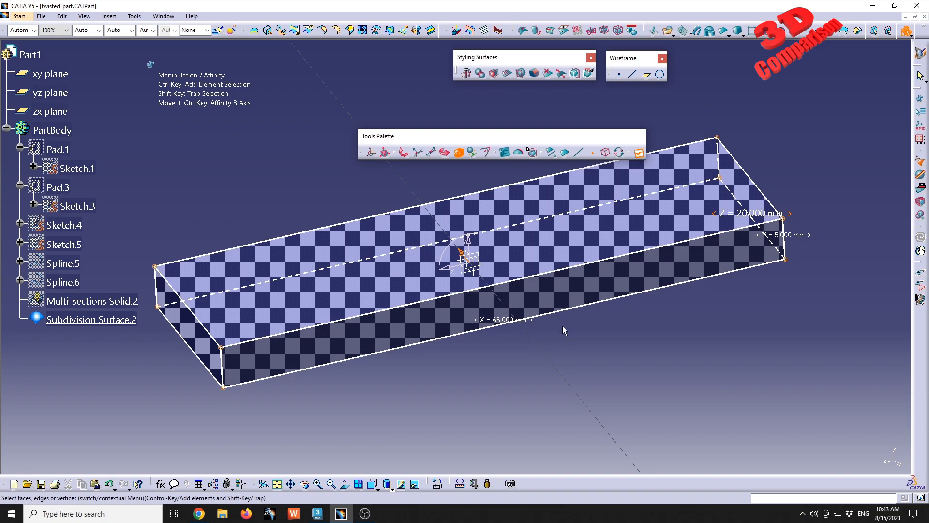
# Step: Cut the faces of the box along its long edge with two sections, making three equal segments
pyautogui.click(506, 73)
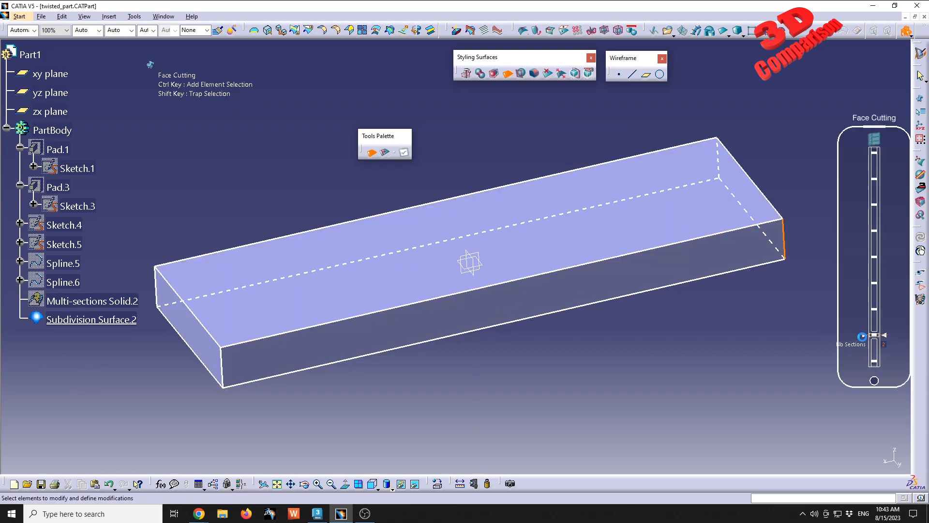
pyautogui.click(552, 280)
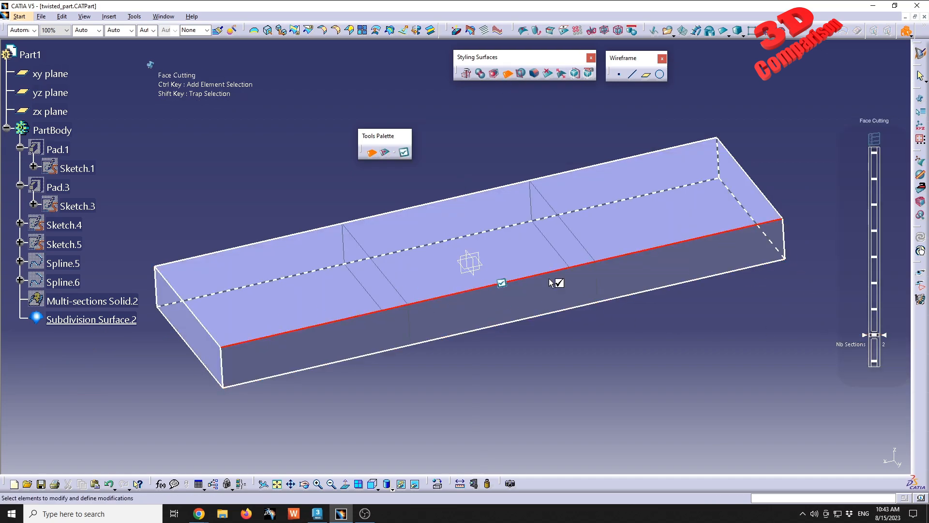
pyautogui.click(504, 287)
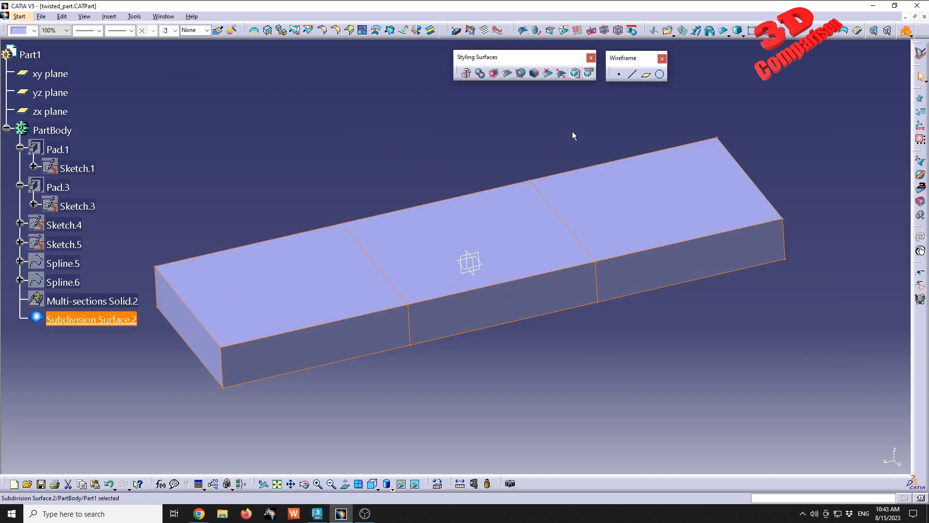
# Step: Select all vertices of one end segment and rotate them 90 deg about the x axis to twist the box
pyautogui.moveTo(557, 160); pyautogui.dragTo(503, 329, button='middle')
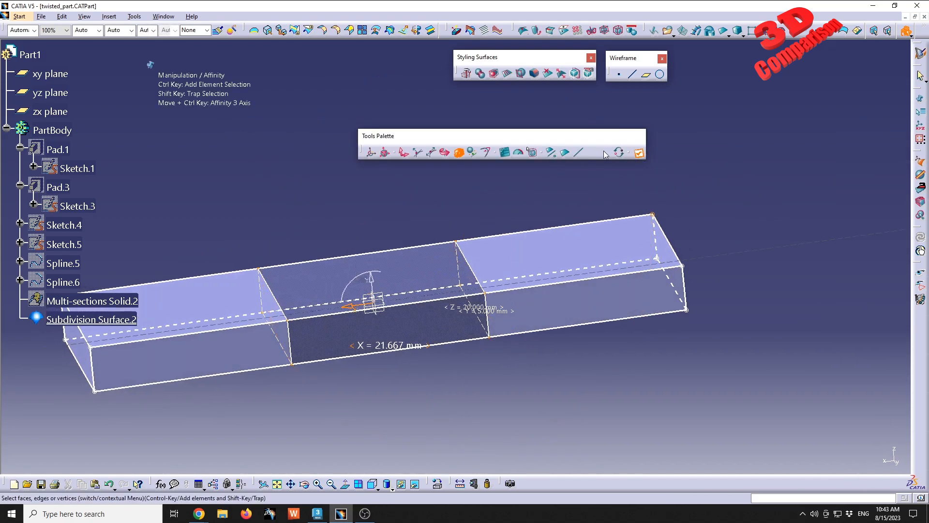
pyautogui.moveTo(437, 185)
pyautogui.keyDown('shift'); pyautogui.mouseDown()
pyautogui.moveTo(703, 361)
pyautogui.moveTo(739, 413)
pyautogui.mouseUp(); pyautogui.keyUp('shift')
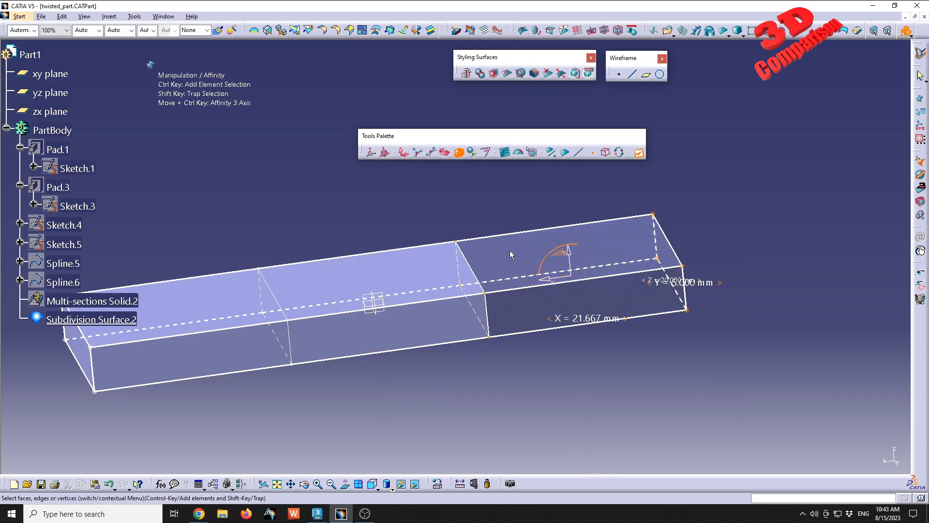
pyautogui.click(446, 153)
pyautogui.moveTo(399, 286); pyautogui.dragTo(497, 295, button='middle')
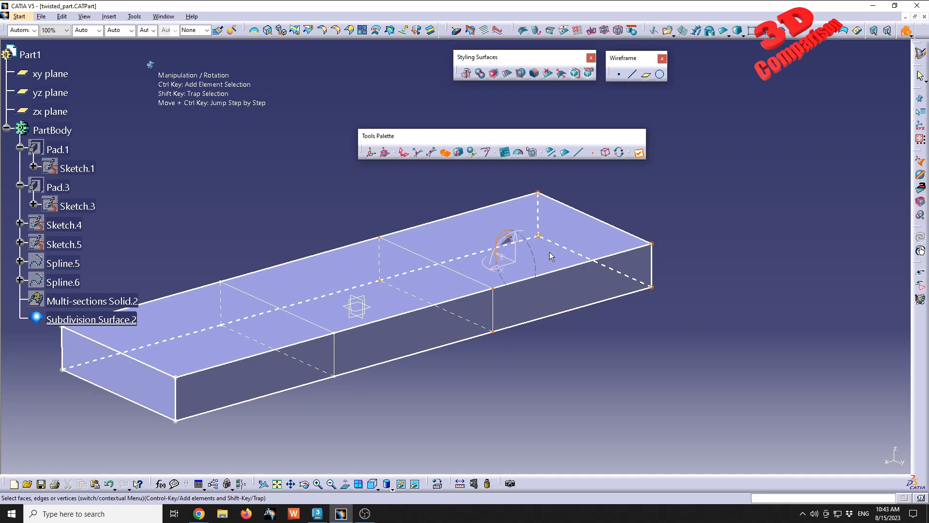
pyautogui.click(512, 153)
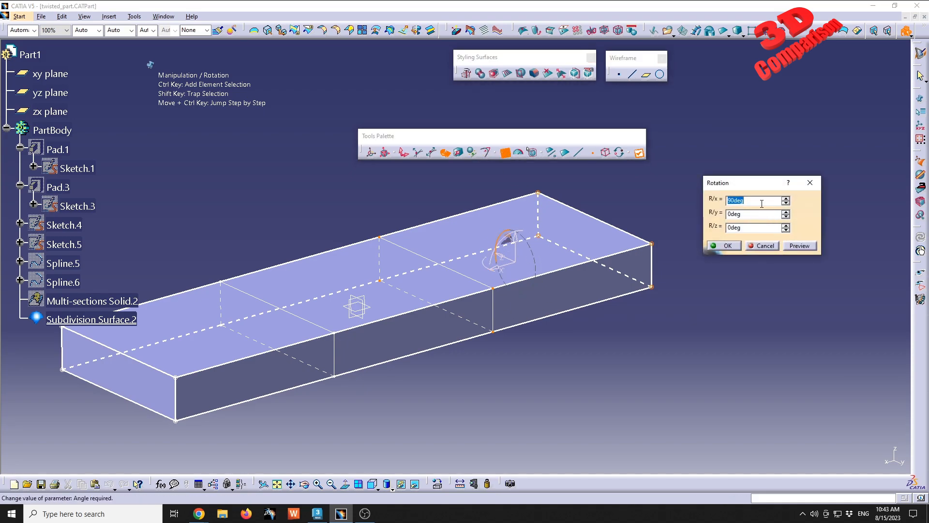
pyautogui.click(807, 246)
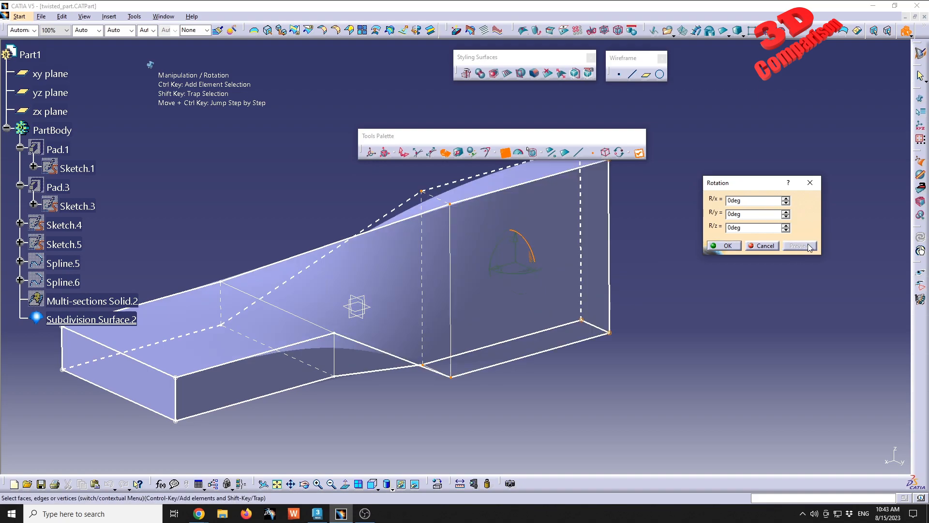
pyautogui.moveTo(662, 202); pyautogui.dragTo(442, 180, button='middle')
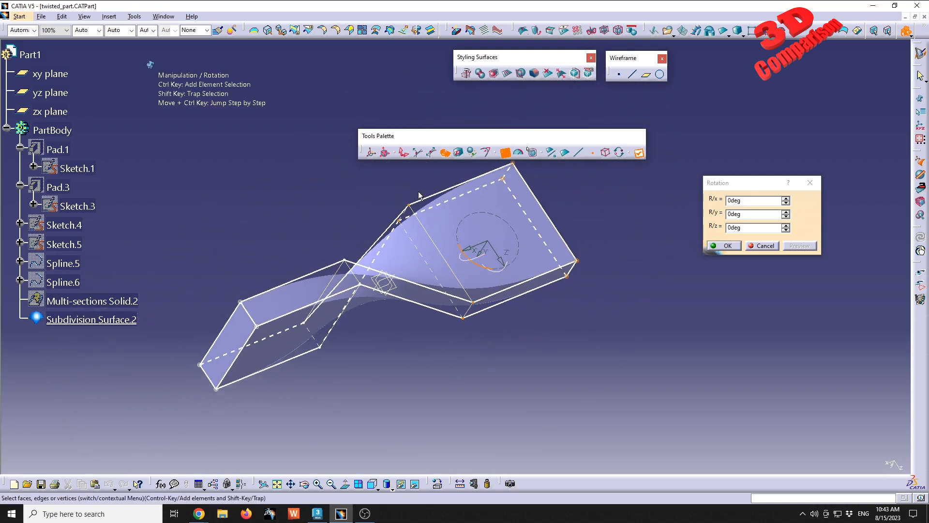
pyautogui.moveTo(448, 321); pyautogui.dragTo(279, 256, button='middle')
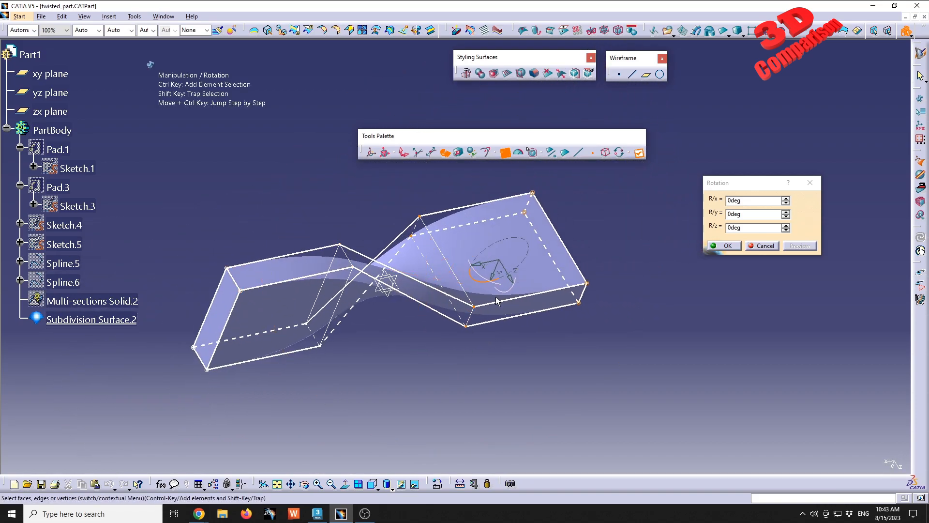
pyautogui.moveTo(518, 334); pyautogui.dragTo(483, 300, button='middle')
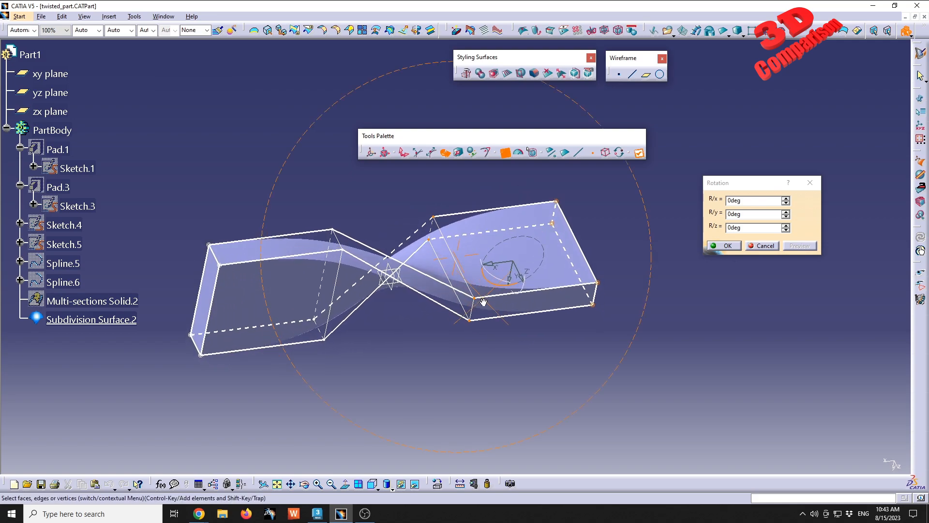
pyautogui.click(725, 247)
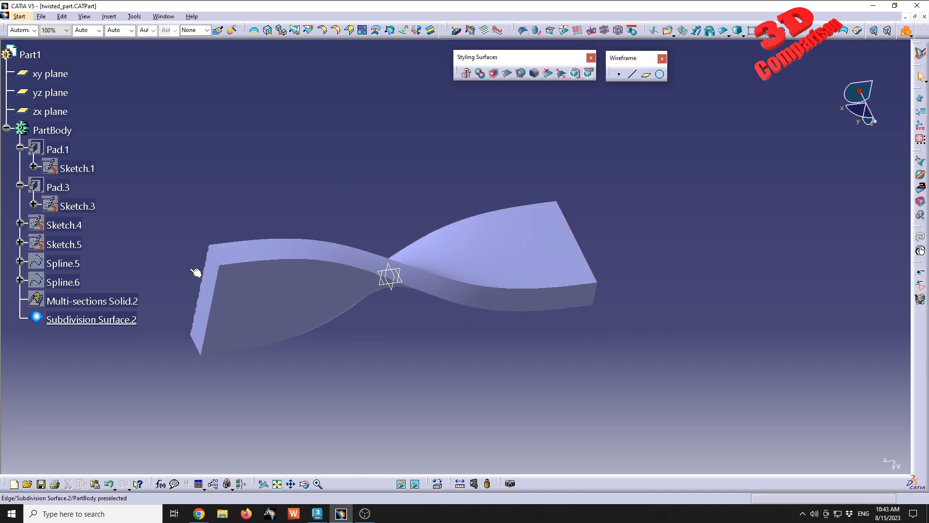
# Step: Toggle the visibility of the multi-sections solid to compare its twist with that of the subdivision surface
pyautogui.rightClick(99, 300)
pyautogui.click(130, 328)
pyautogui.moveTo(385, 208); pyautogui.dragTo(452, 144, button='middle')
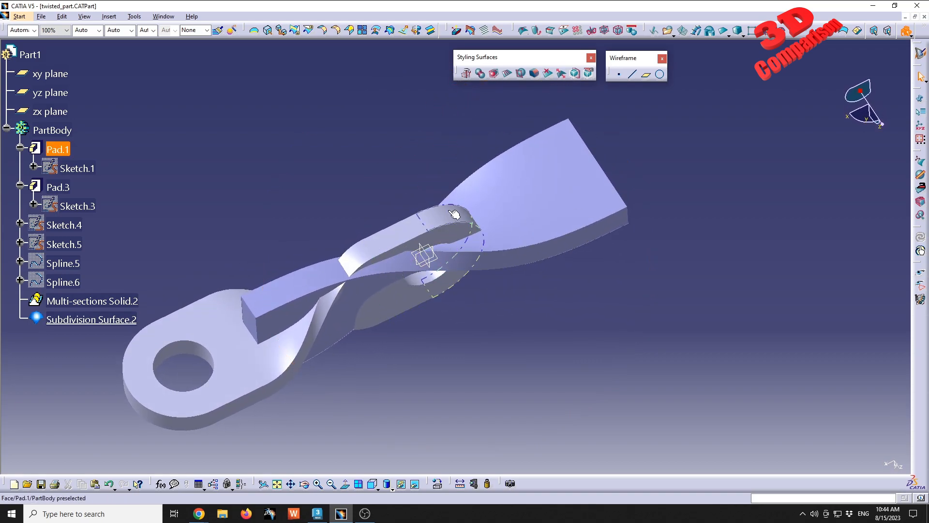
pyautogui.moveTo(529, 199); pyautogui.dragTo(458, 255, button='middle')
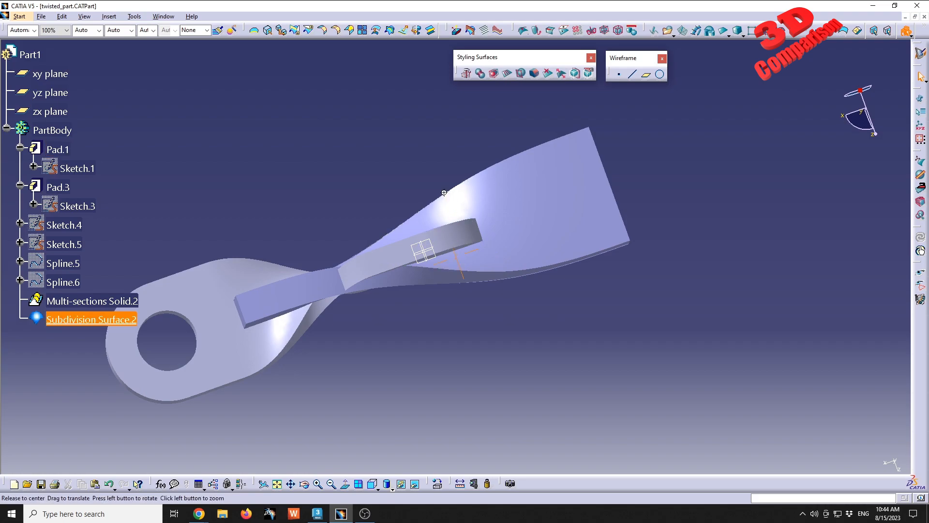
pyautogui.moveTo(444, 192); pyautogui.dragTo(429, 256, button='middle')
pyautogui.rightClick(99, 305)
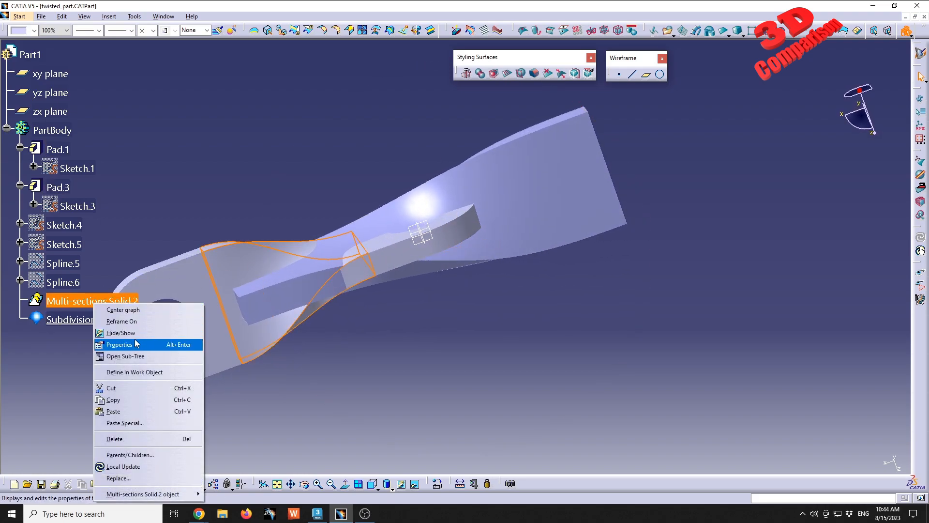
pyautogui.click(138, 332)
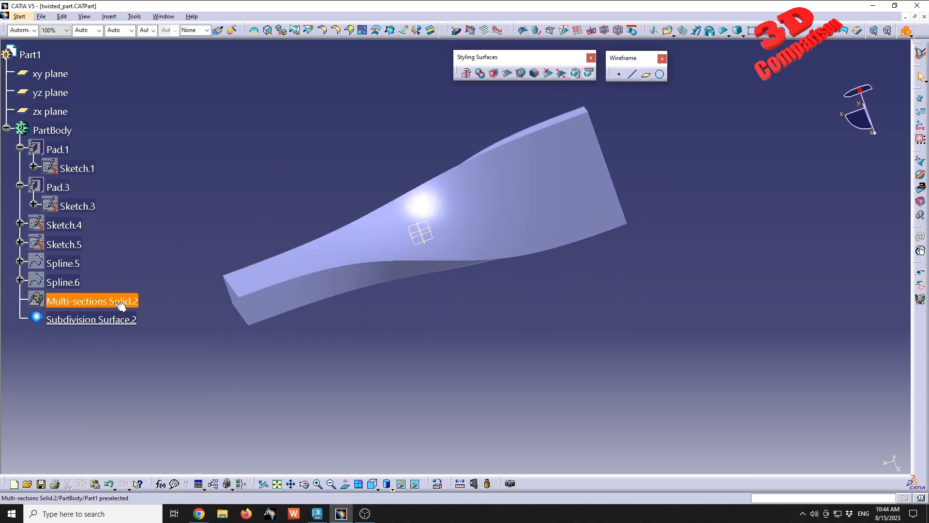
pyautogui.rightClick(86, 300)
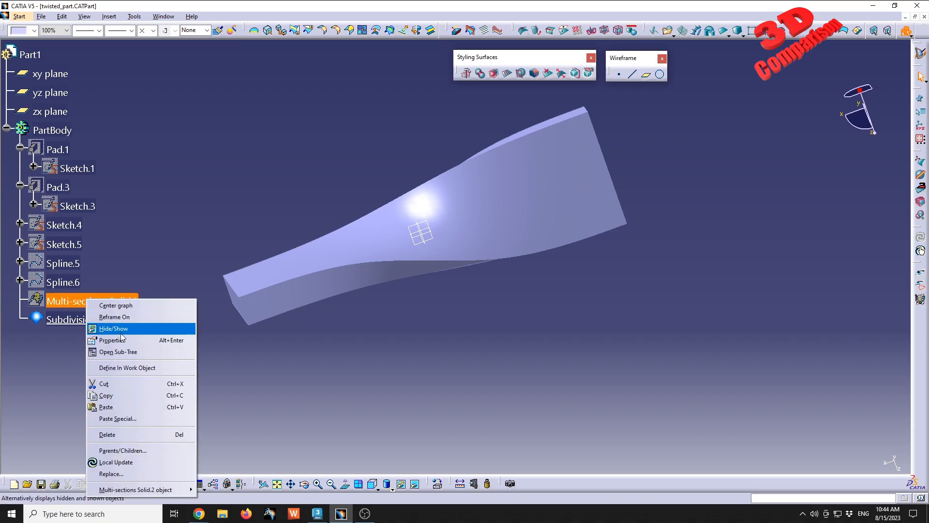
pyautogui.click(120, 330)
# Step: Open the definition of Spline.5 and examine the tangent directions and tensions at its two points
pyautogui.doubleClick(73, 263)
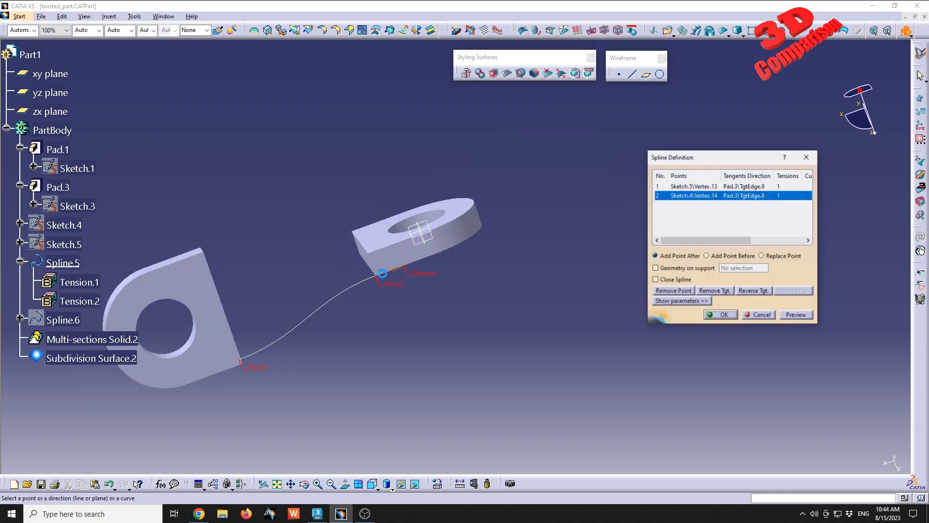
pyautogui.moveTo(365, 310); pyautogui.dragTo(534, 135, button='middle')
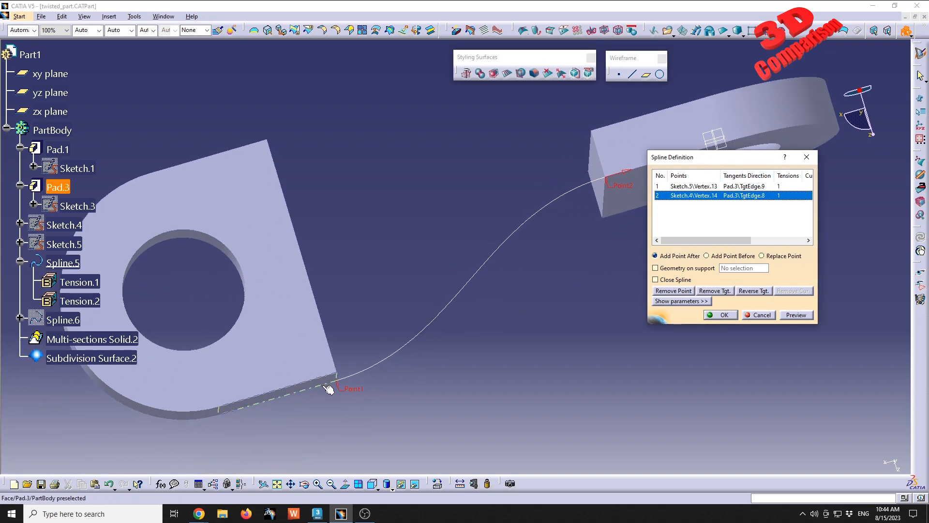
pyautogui.click(753, 186)
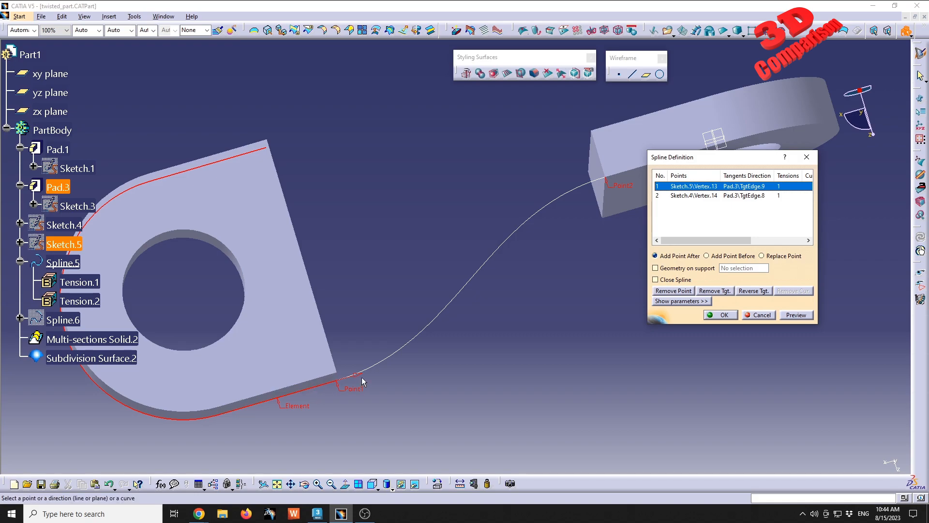
pyautogui.click(337, 379)
pyautogui.click(319, 391)
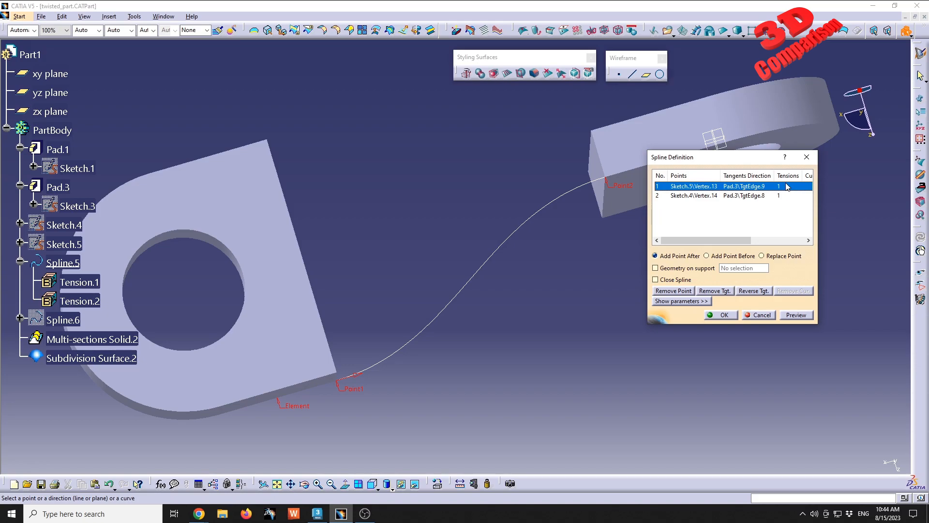
pyautogui.click(724, 315)
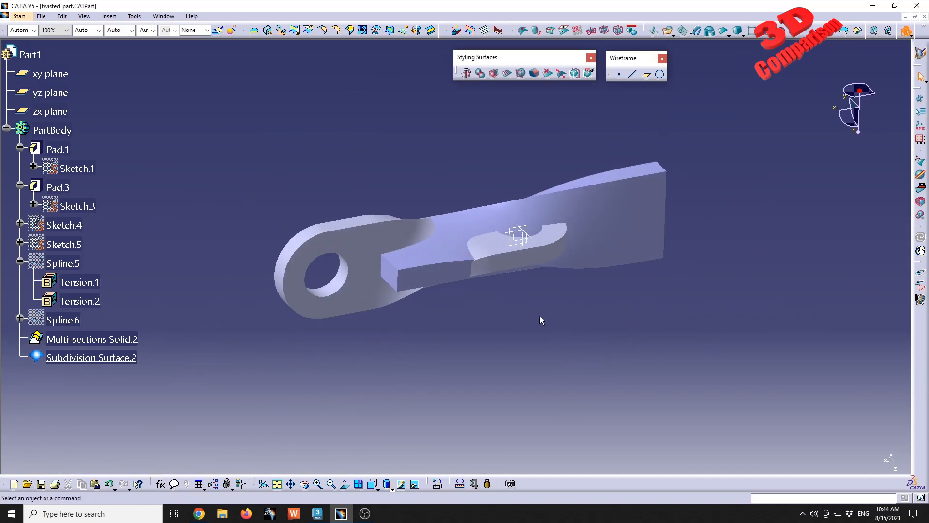
# Step: Hide the multi-sections solid with its pads so that only the twisted subdivision surface stays in view
pyautogui.rightClick(116, 343)
pyautogui.click(141, 170)
pyautogui.moveTo(452, 248); pyautogui.dragTo(414, 249, button='middle')
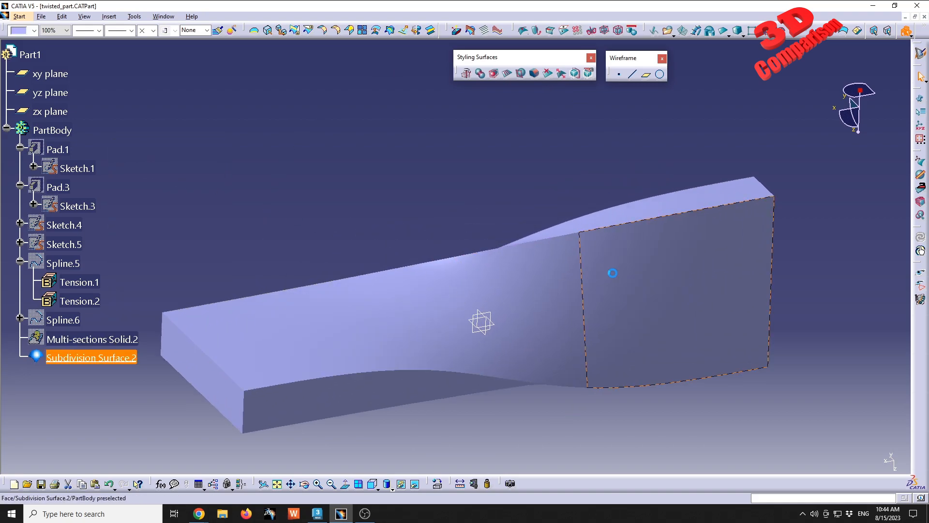
# Step: Set the weight of the middle segment's vertices and one end corner of the subdivision surface to 100 %
pyautogui.doubleClick(612, 273)
pyautogui.moveTo(546, 266); pyautogui.dragTo(394, 280, button='middle')
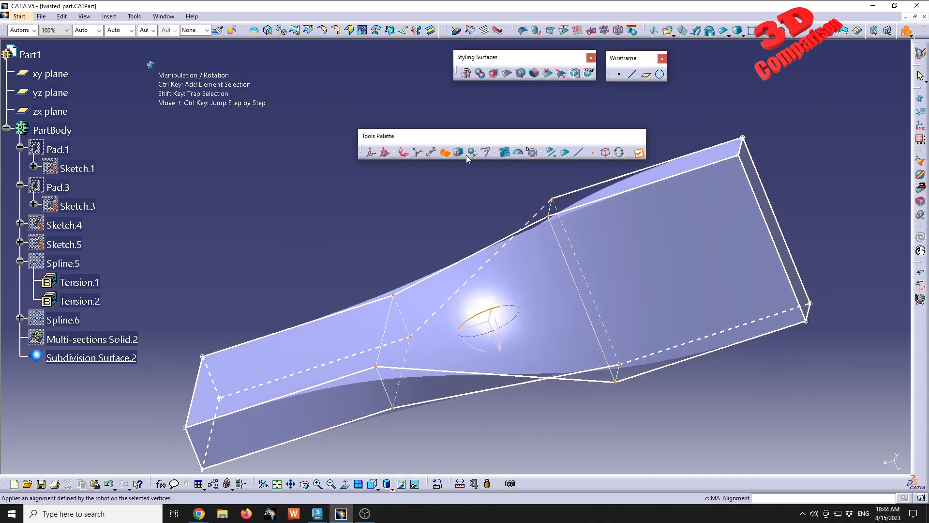
pyautogui.click(488, 153)
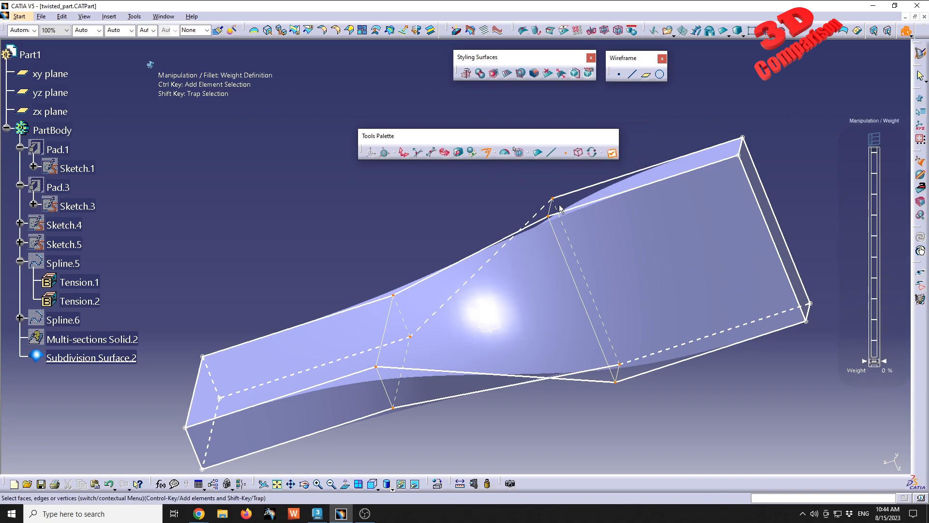
pyautogui.moveTo(613, 205); pyautogui.dragTo(595, 315, button='middle')
pyautogui.click(705, 375)
pyautogui.moveTo(878, 362); pyautogui.dragTo(875, 153)
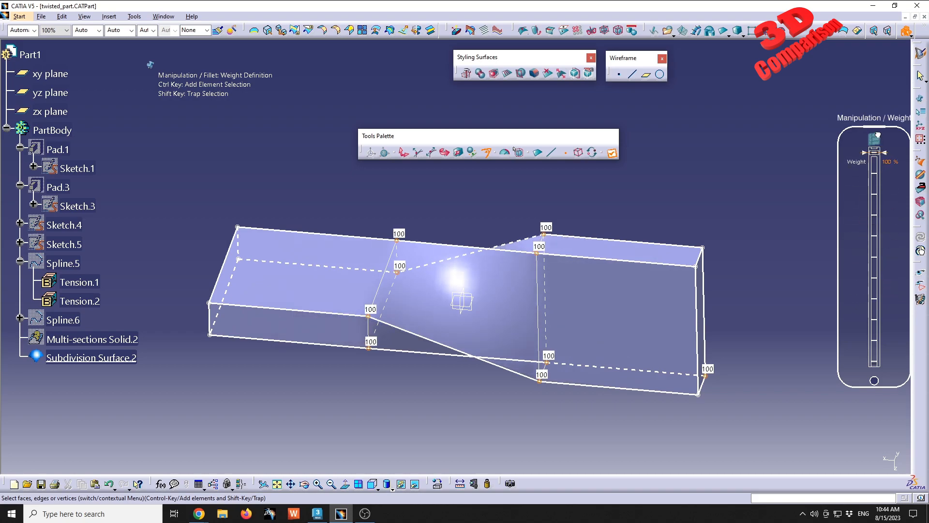
pyautogui.doubleClick(651, 223)
pyautogui.click(573, 198)
pyautogui.moveTo(457, 256); pyautogui.dragTo(485, 84, button='middle')
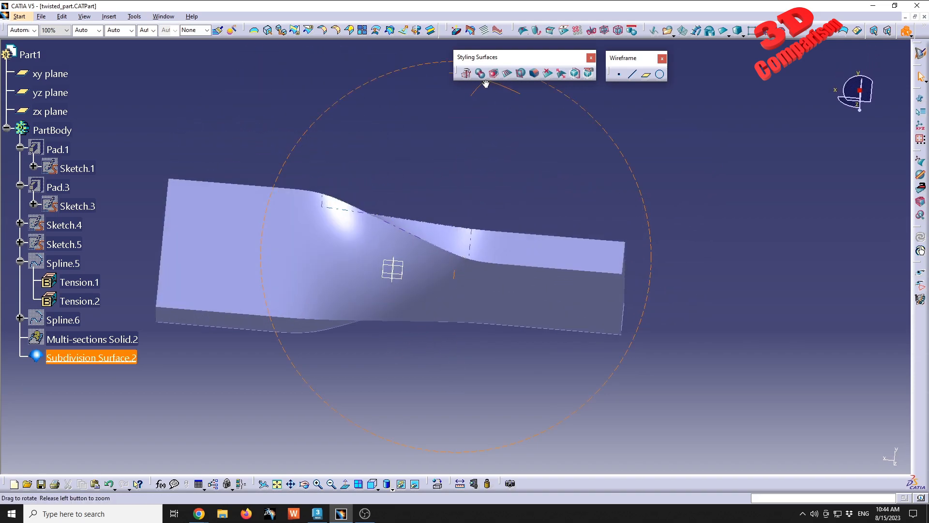
# Step: Reselect the middle segment's vertices, lower their weight to compare the bends, and restore it to 100 %
pyautogui.doubleClick(410, 257)
pyautogui.keyDown('shift'); pyautogui.moveTo(292, 162); pyautogui.dragTo(501, 414); pyautogui.keyUp('shift')
pyautogui.moveTo(880, 153); pyautogui.dragTo(388, 244)
pyautogui.moveTo(874, 340); pyautogui.dragTo(874, 152)
pyautogui.click(717, 192)
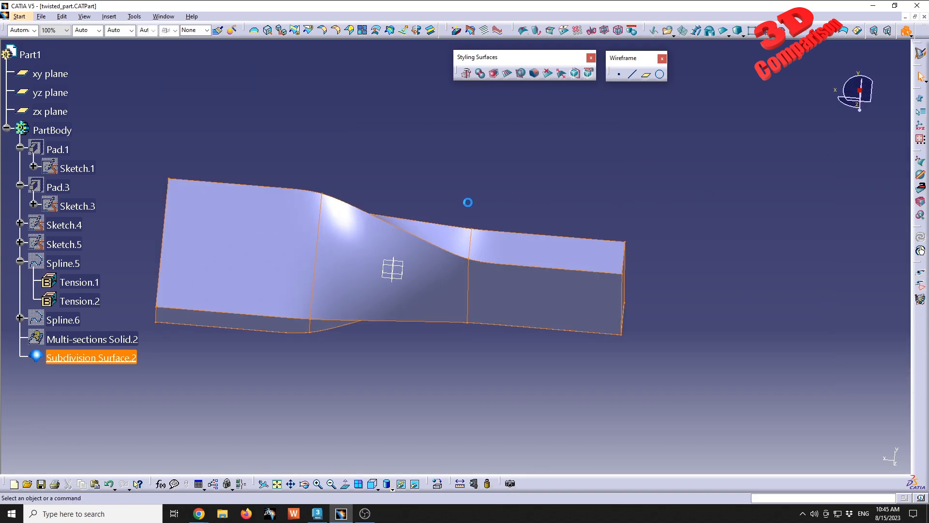
# Step: Switch the part to the Part Design workbench
pyautogui.moveTo(321, 234); pyautogui.dragTo(485, 319, button='middle')
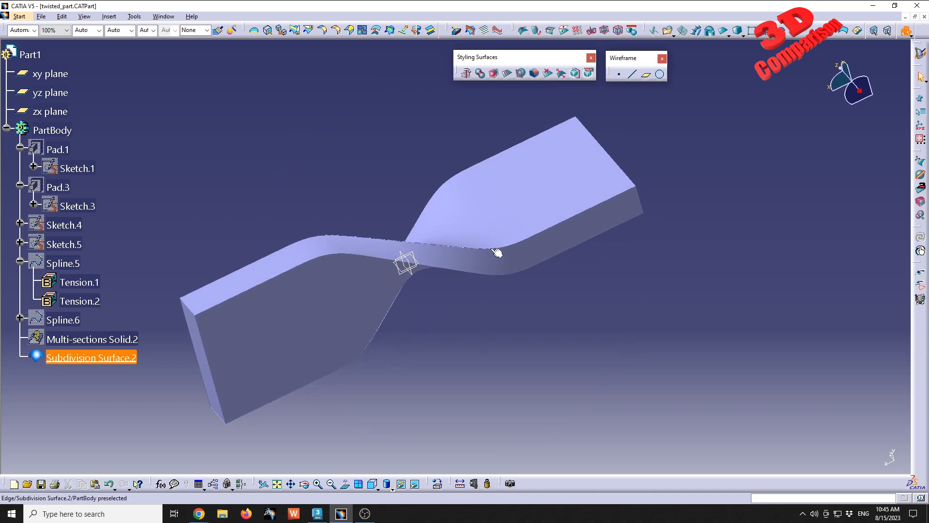
pyautogui.click(24, 17)
pyautogui.moveTo(48, 40)
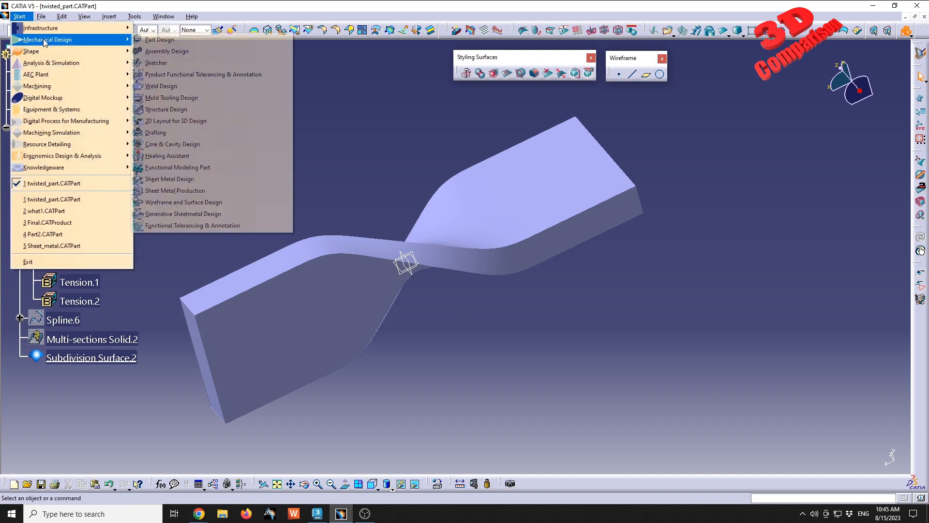
pyautogui.click(206, 42)
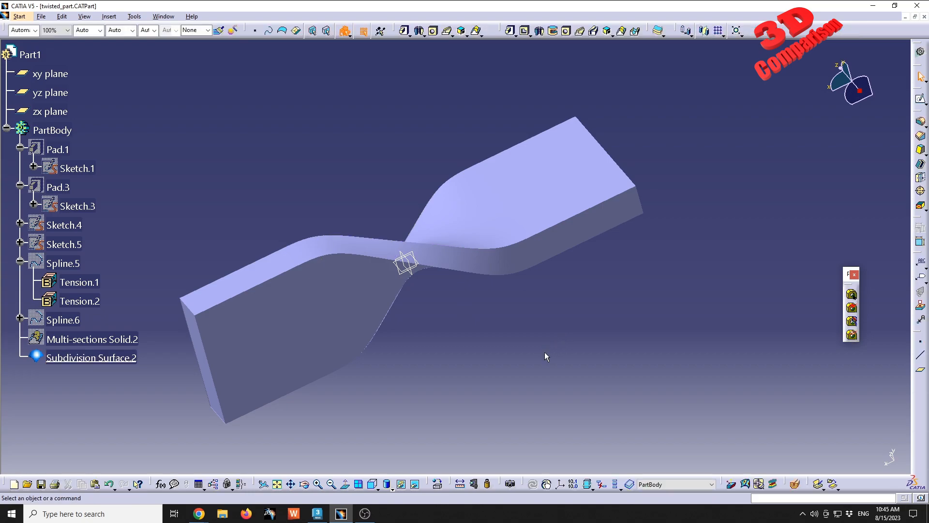
# Step: Close the twisted subdivision surface into a solid inside the part body
pyautogui.click(664, 38)
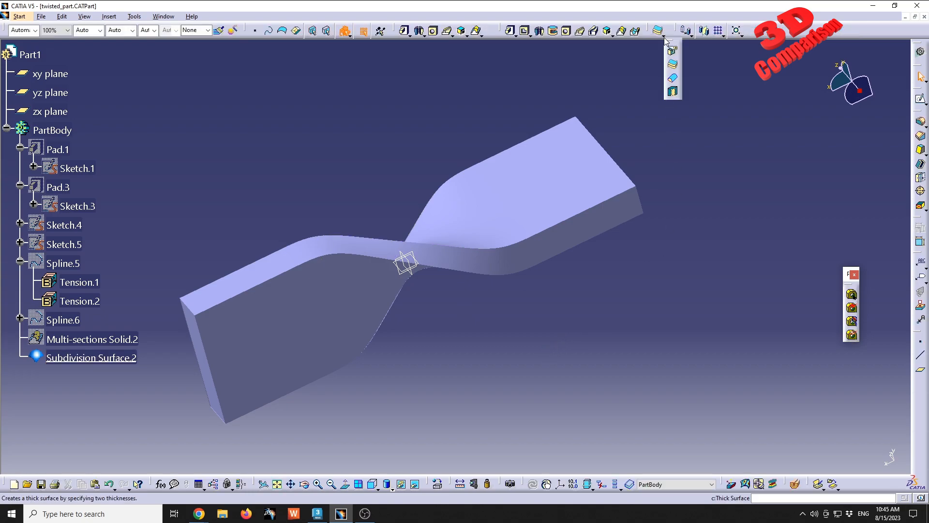
pyautogui.click(673, 79)
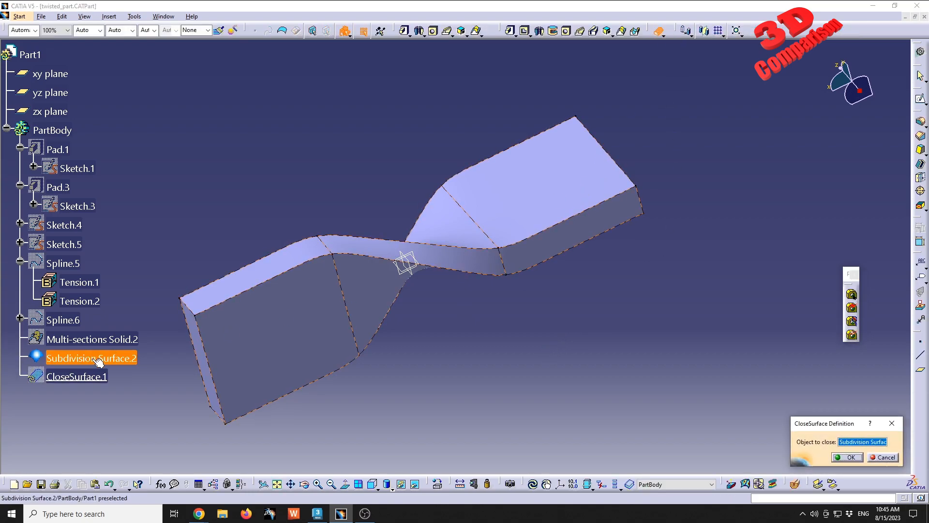
pyautogui.click(854, 457)
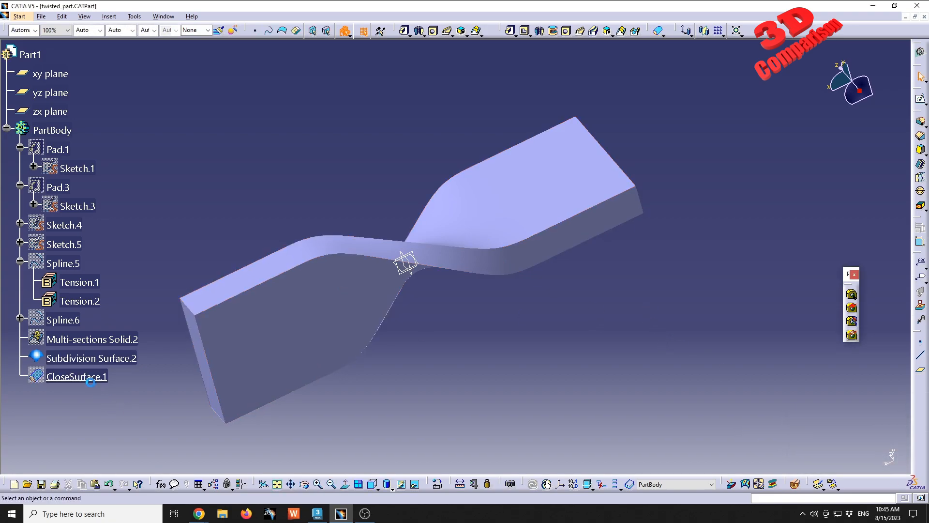
# Step: Hide the subdivision surface and show the closed solid along with the rest of the part body
pyautogui.rightClick(113, 361)
pyautogui.click(127, 186)
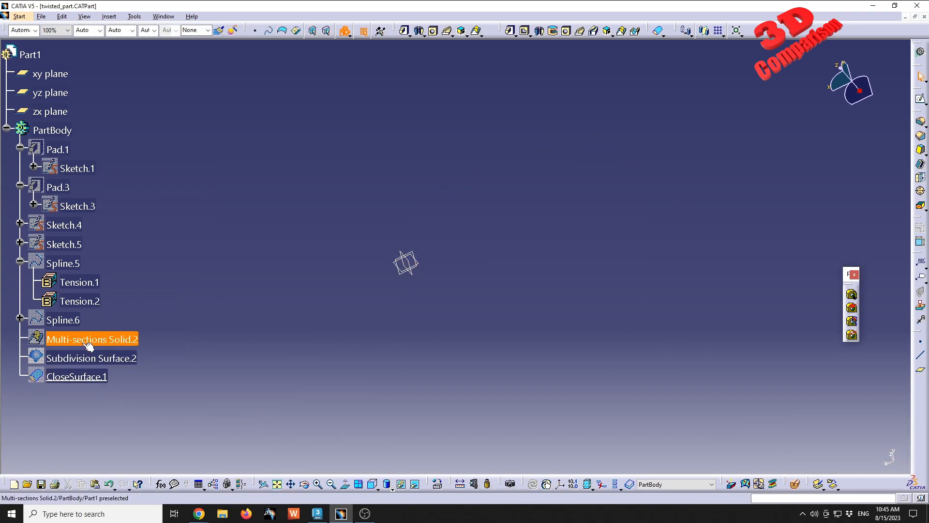
pyautogui.rightClick(94, 363)
pyautogui.click(77, 376)
pyautogui.rightClick(79, 376)
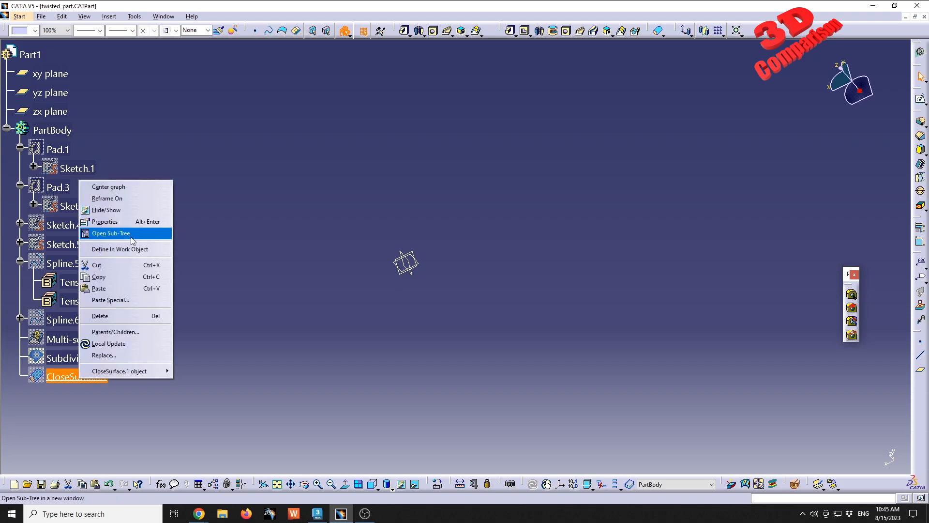
pyautogui.click(111, 208)
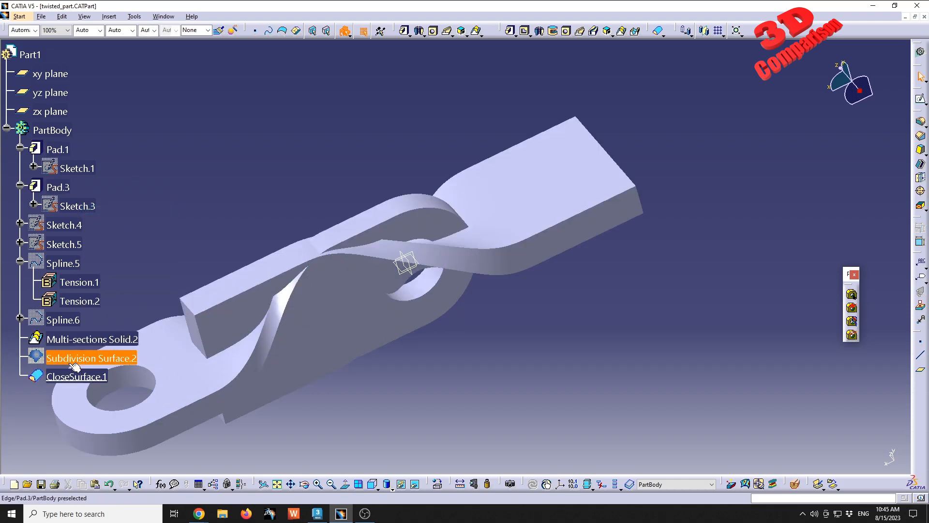
# Step: Try to hide the multi-sections solid separately from the closed solid, and show the whole part body again
pyautogui.rightClick(85, 338)
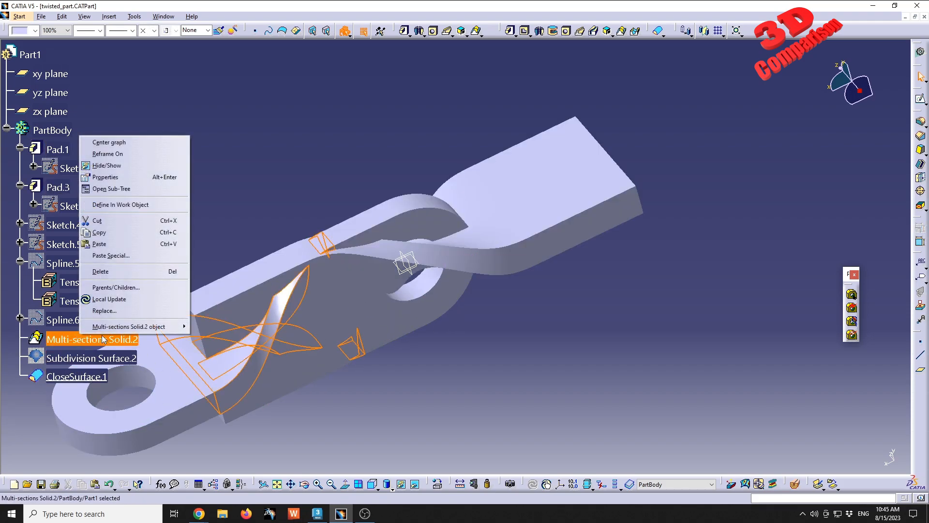
pyautogui.click(124, 168)
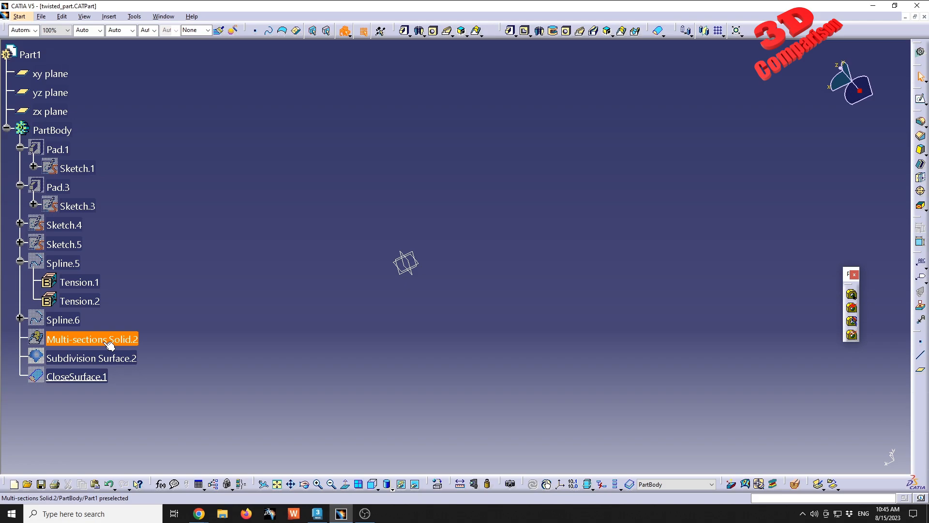
pyautogui.rightClick(108, 342)
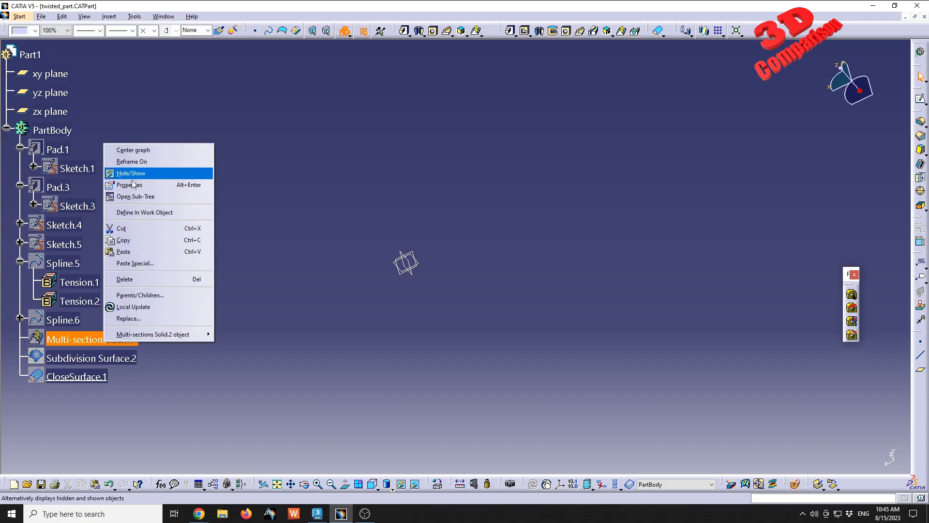
pyautogui.click(131, 173)
pyautogui.keyDown('ctrl'); pyautogui.click(87, 381); pyautogui.keyUp('ctrl')
pyautogui.rightClick(93, 341)
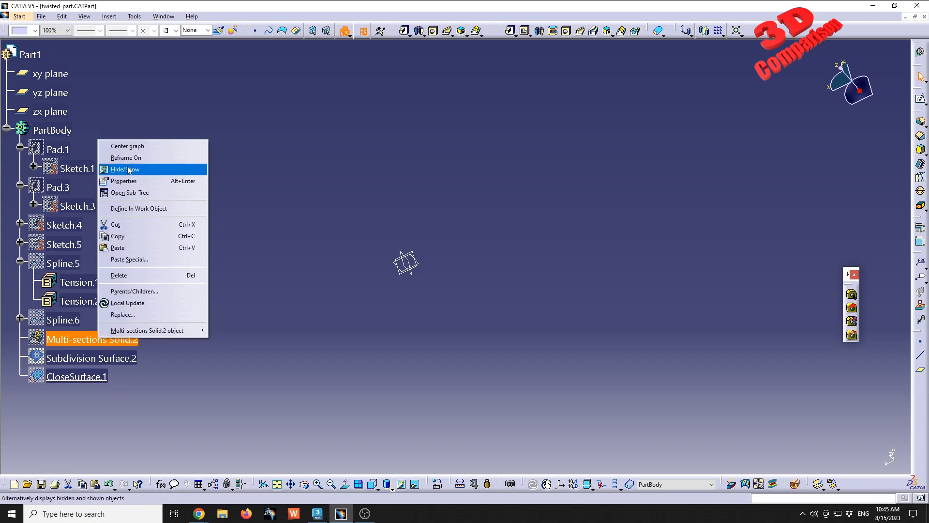
pyautogui.click(131, 169)
pyautogui.moveTo(234, 232); pyautogui.dragTo(294, 238, button='middle')
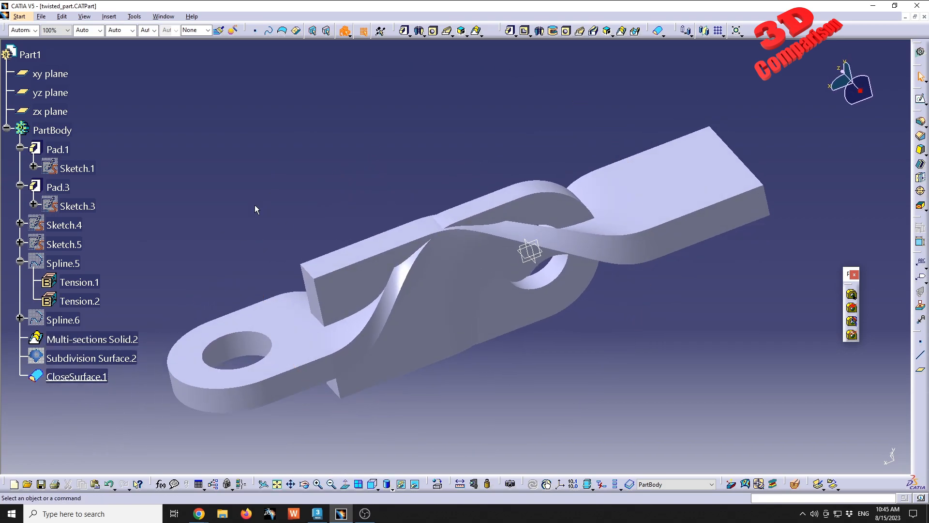
# Step: Insert a new body into the part and move the subdivision surface from the part body into it
pyautogui.click(21, 55)
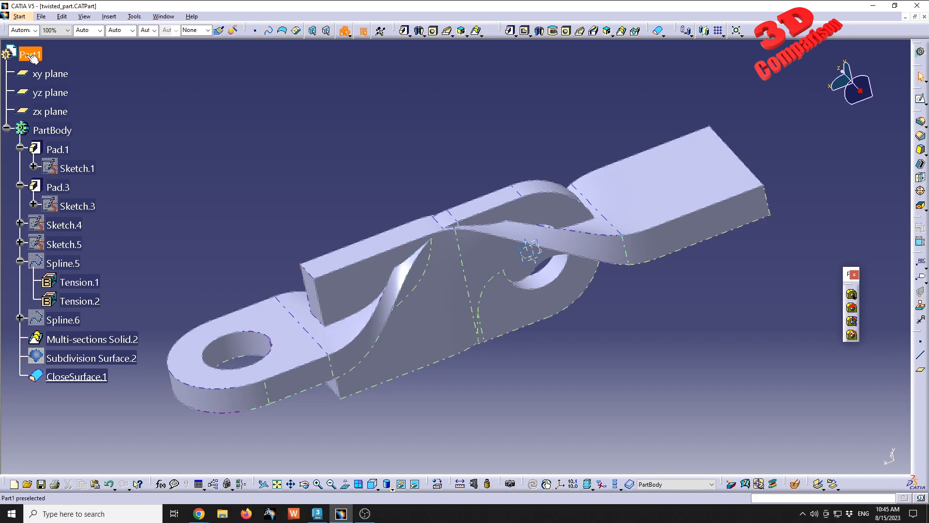
pyautogui.click(110, 16)
pyautogui.click(116, 36)
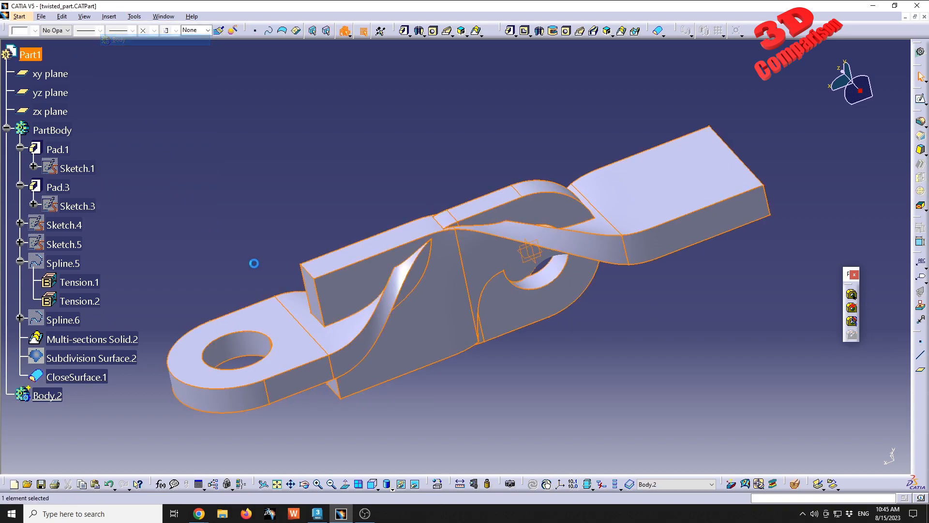
pyautogui.click(103, 359)
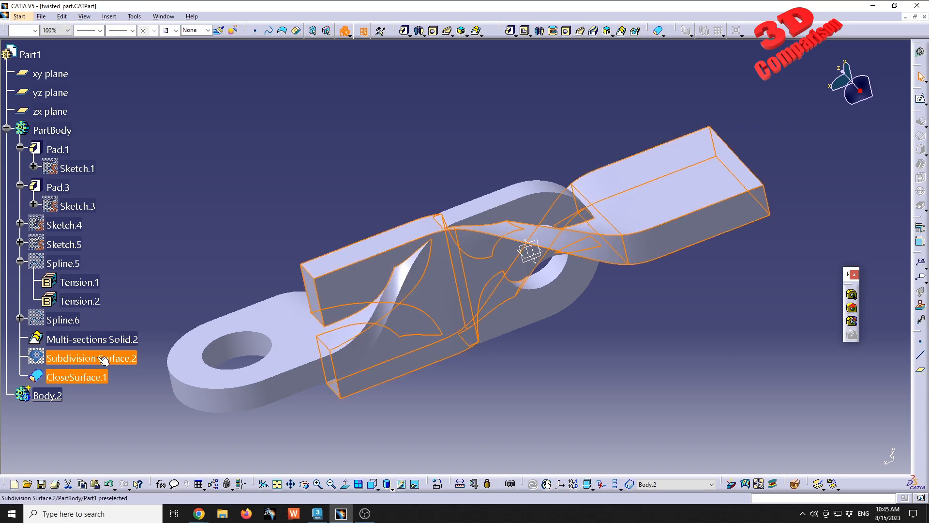
pyautogui.moveTo(99, 357); pyautogui.dragTo(51, 396)
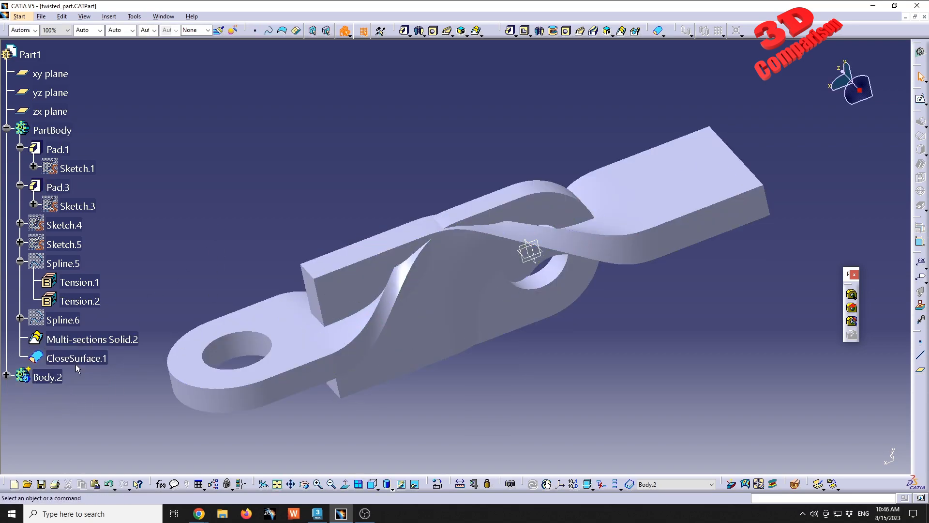
pyautogui.click(7, 374)
# Step: Show the subdivision surface in the new body and delete the close-surface feature from the part body
pyautogui.moveTo(101, 359)
pyautogui.mouseDown()
pyautogui.moveTo(84, 368)
pyautogui.moveTo(80, 361)
pyautogui.mouseUp()
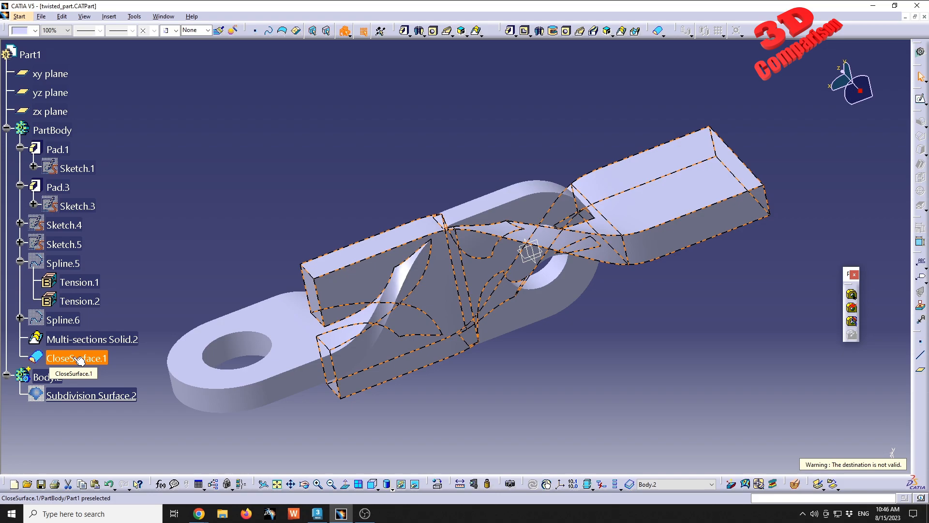
pyautogui.rightClick(64, 394)
pyautogui.click(97, 224)
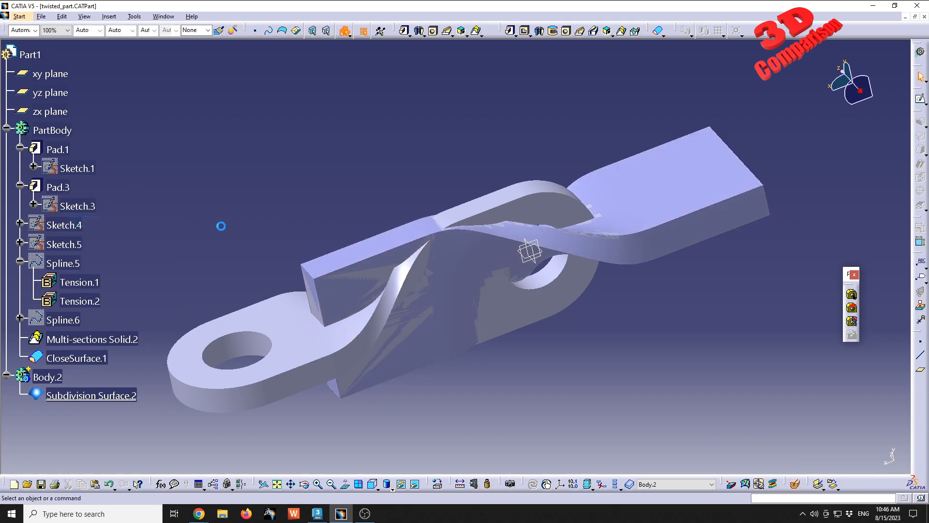
pyautogui.click(93, 362)
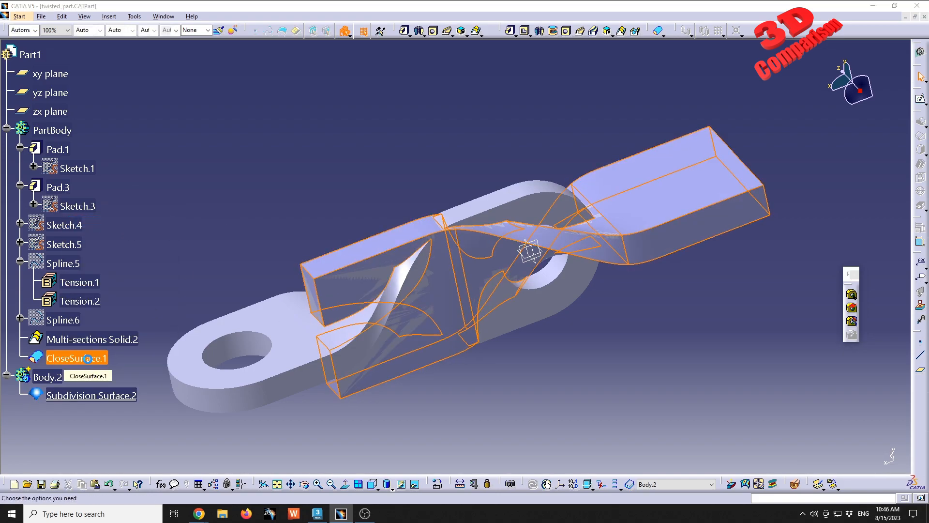
pyautogui.press('Delete')
pyautogui.click(709, 424)
# Step: Make the new body the in-work object and close the subdivision surface into a solid there
pyautogui.click(96, 376)
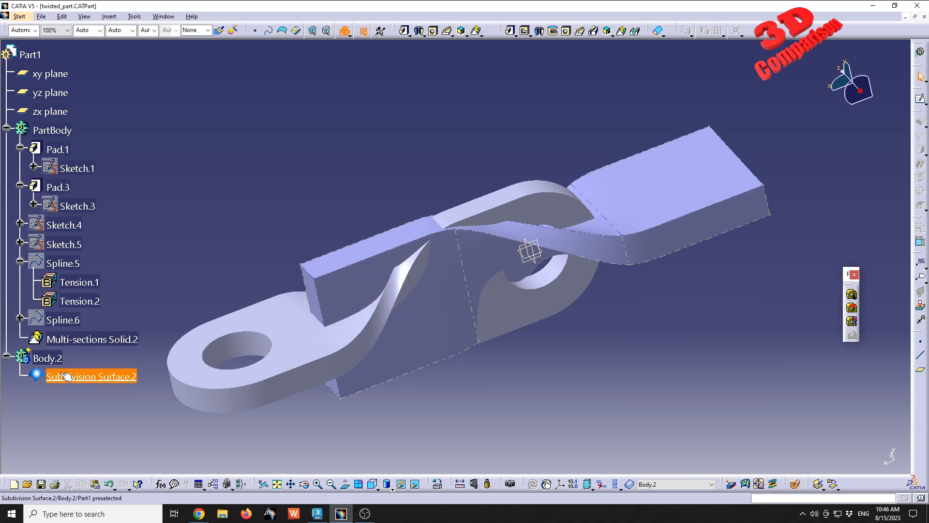
pyautogui.rightClick(53, 361)
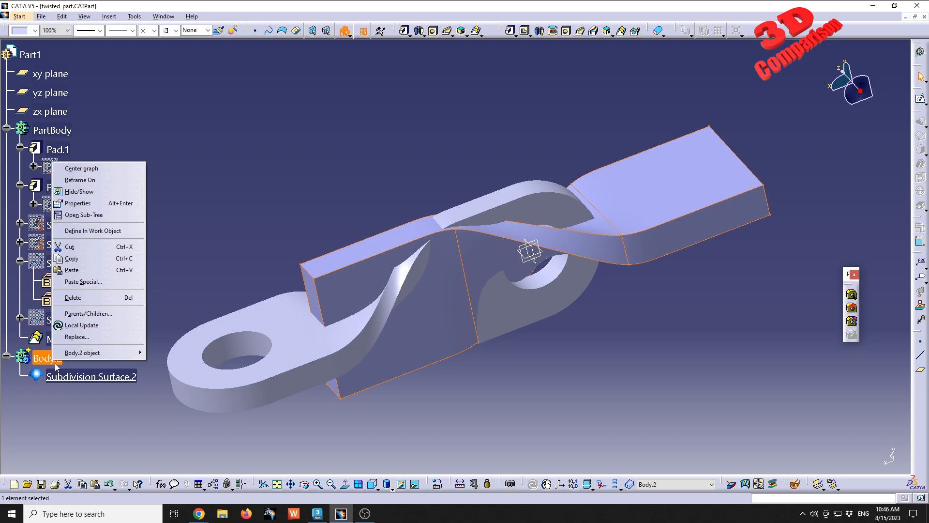
pyautogui.click(92, 231)
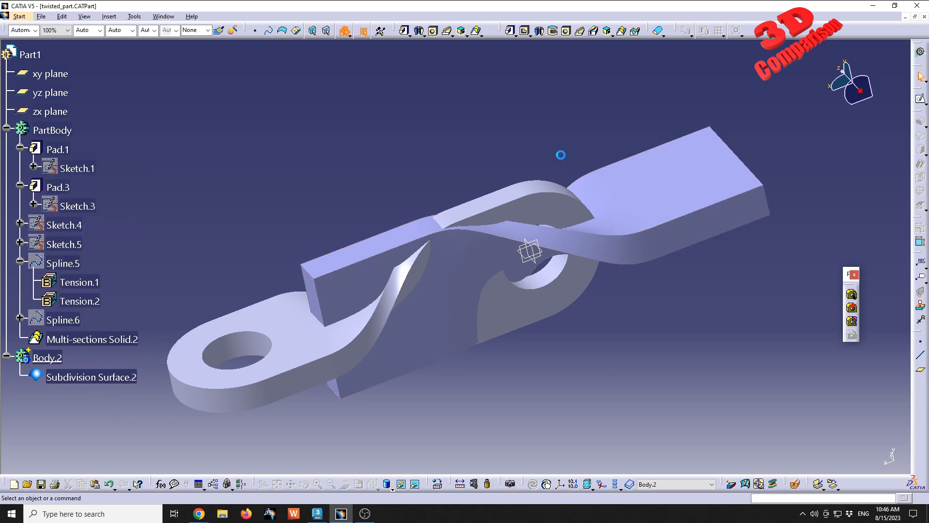
pyautogui.click(658, 31)
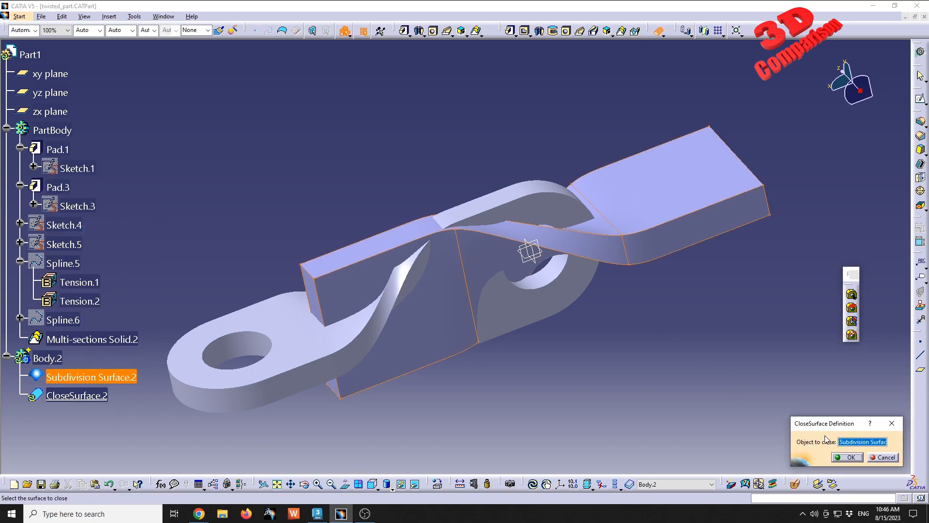
pyautogui.click(850, 458)
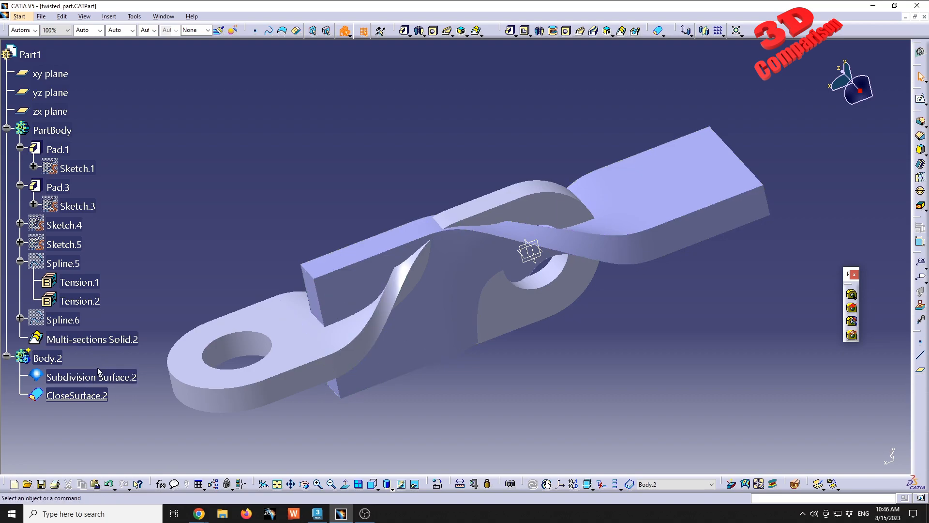
# Step: Hide the multi-sections solid with its pads and the subdivision surface to inspect the closed solid alone
pyautogui.rightClick(99, 339)
pyautogui.click(125, 171)
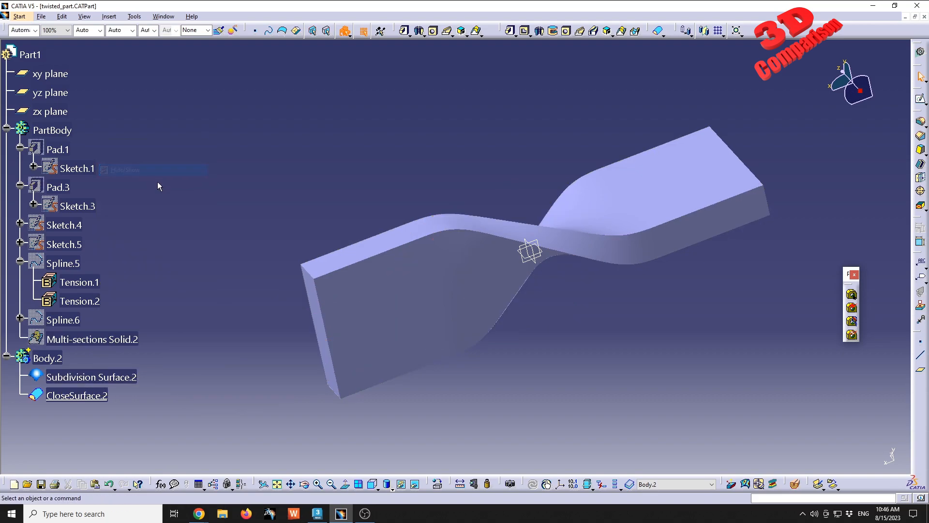
pyautogui.moveTo(469, 183); pyautogui.dragTo(506, 224, button='middle')
pyautogui.click(91, 376)
pyautogui.rightClick(111, 377)
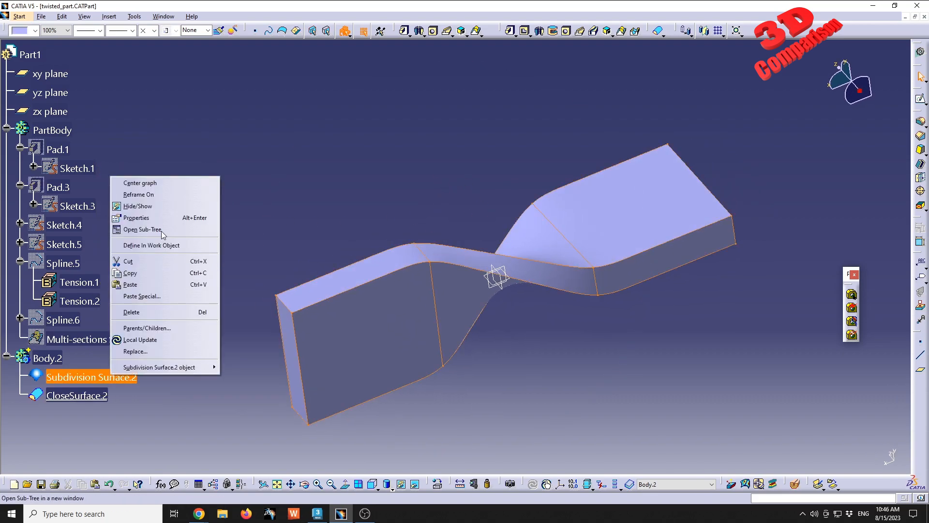
pyautogui.click(140, 206)
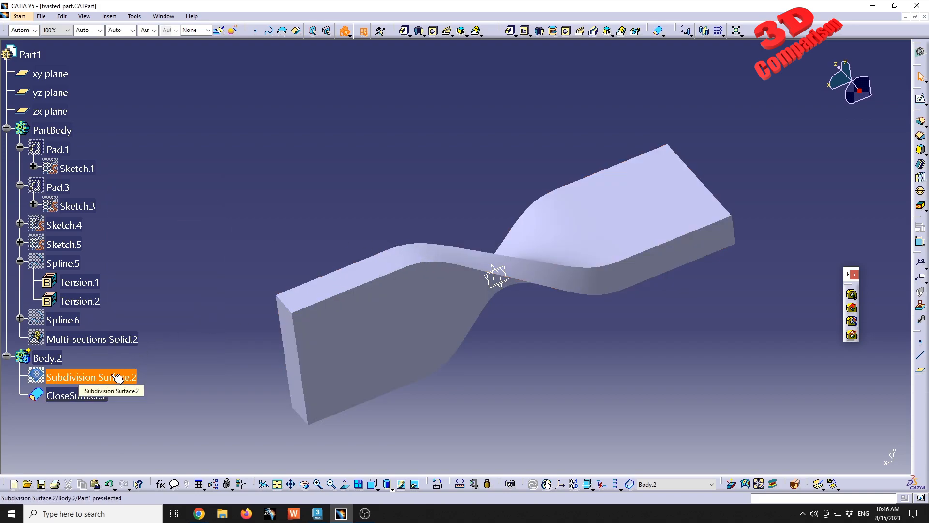
# Step: Show the multi-sections solid with its pads and the subdivision surface again
pyautogui.rightClick(97, 339)
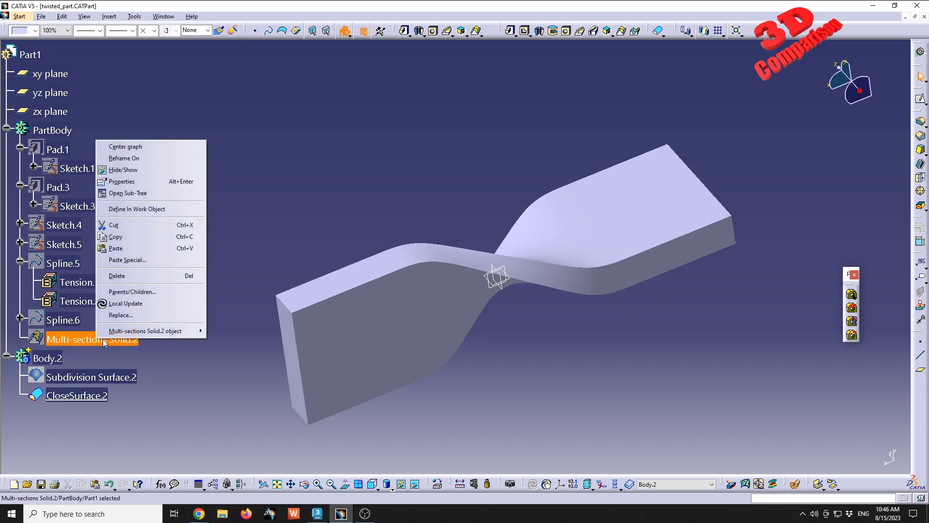
pyautogui.click(137, 170)
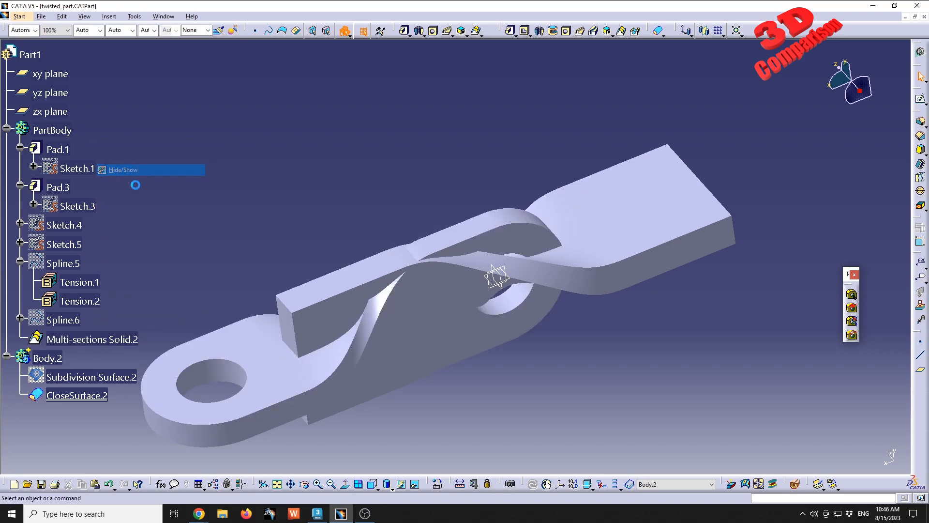
pyautogui.rightClick(101, 382)
pyautogui.click(125, 210)
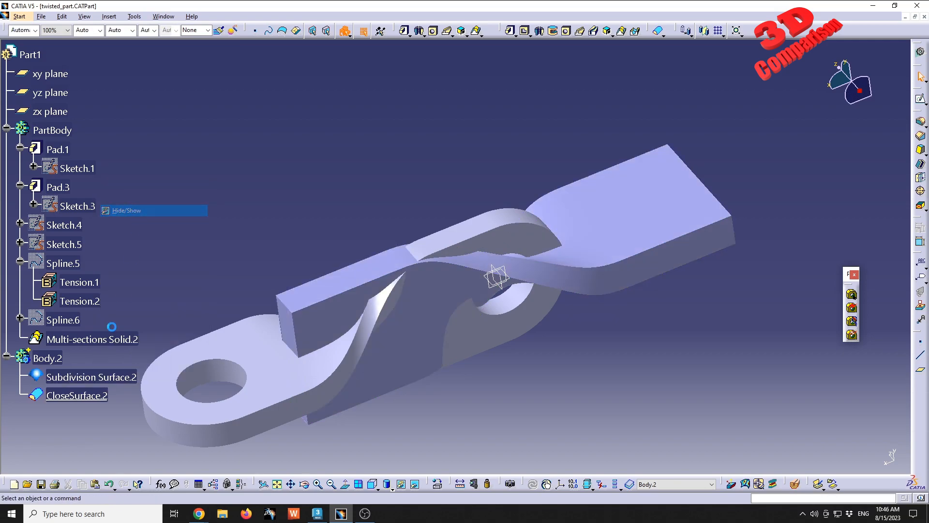
# Step: Switch to the Imagine & Shape workbench and open the subdivision surface for editing in translation mode
pyautogui.click(17, 19)
pyautogui.moveTo(73, 52)
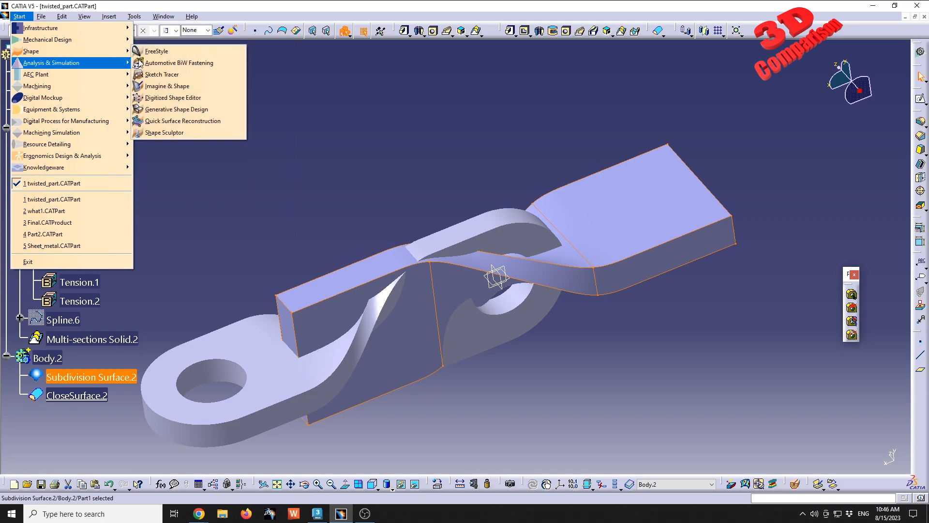
pyautogui.click(167, 85)
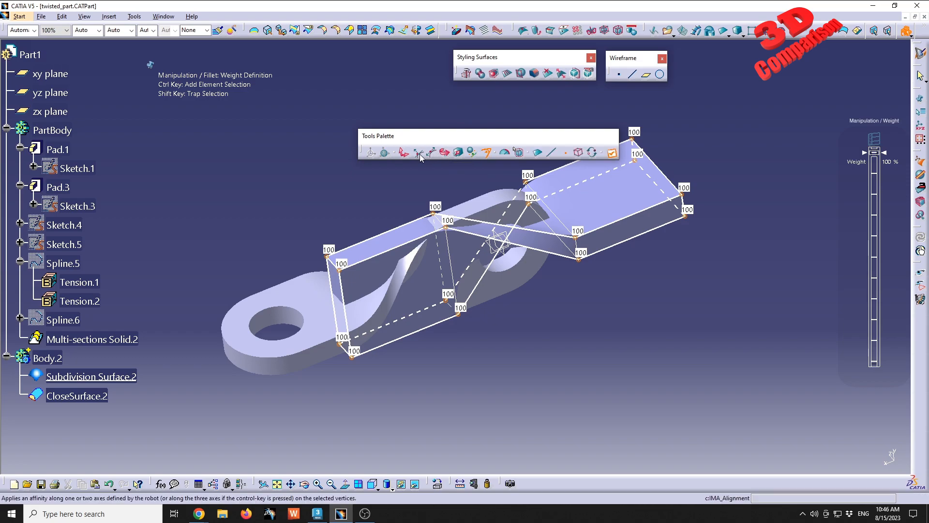
pyautogui.click(404, 153)
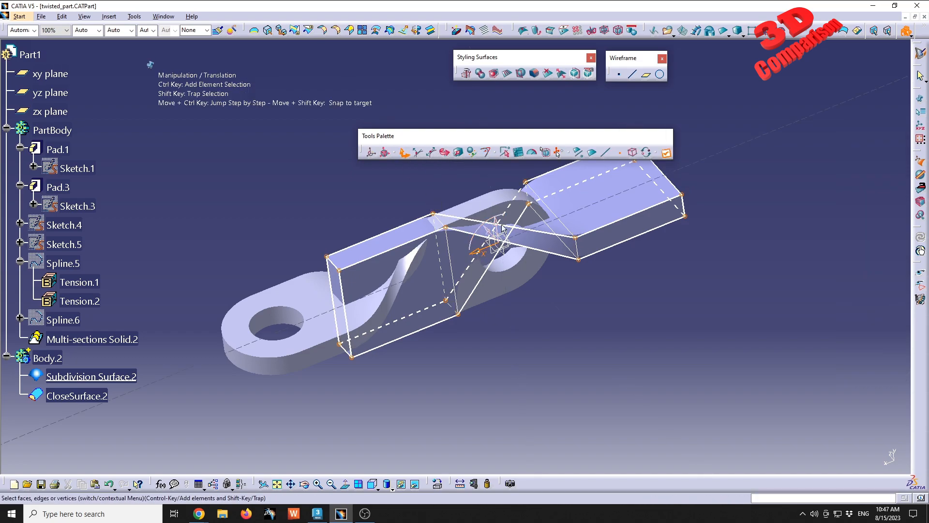
# Step: Try X translations of -20, 20 and 25 mm on the subdivision surface mesh to align it with the multi-sections solid
pyautogui.doubleClick(494, 244)
pyautogui.write('-20')
pyautogui.press('Return')
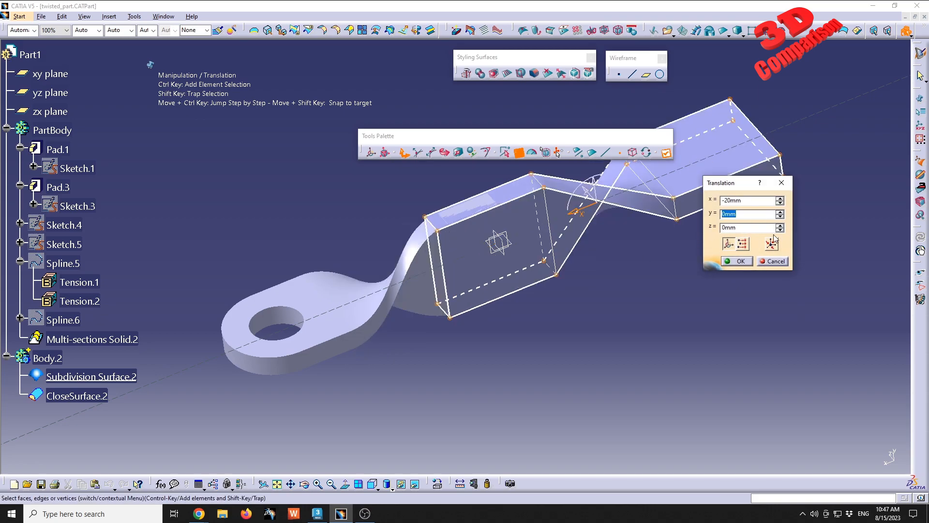
pyautogui.write('20')
pyautogui.press('Tab')
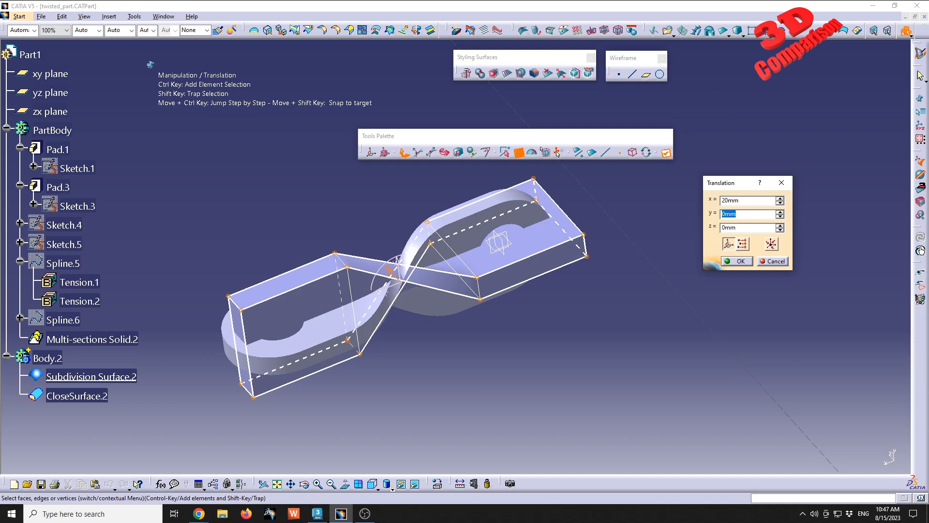
pyautogui.moveTo(507, 237); pyautogui.dragTo(654, 274, button='middle')
pyautogui.moveTo(755, 200); pyautogui.dragTo(651, 202)
pyautogui.write('25')
pyautogui.press('Tab')
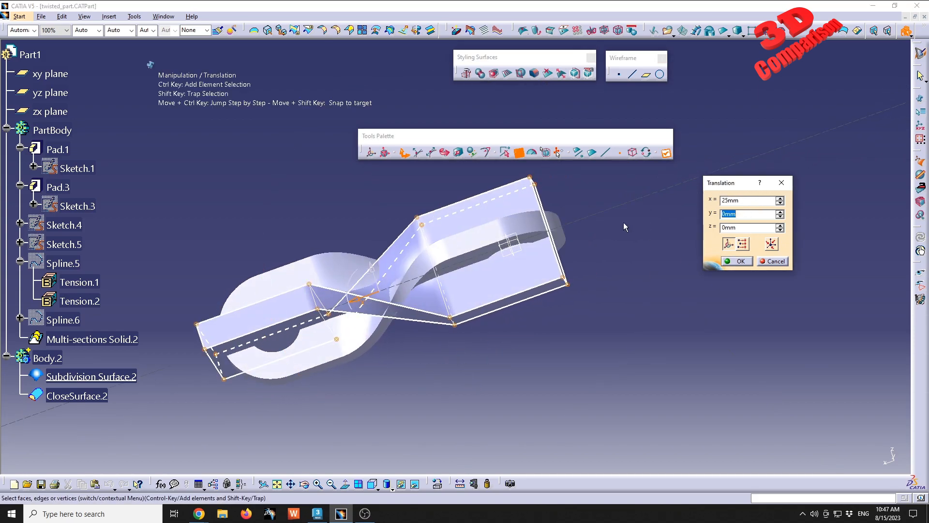
# Step: Set the subdivision surface mesh's X translation to 22.5 mm
pyautogui.hotkey('shift', 'Tab')
pyautogui.write('2')
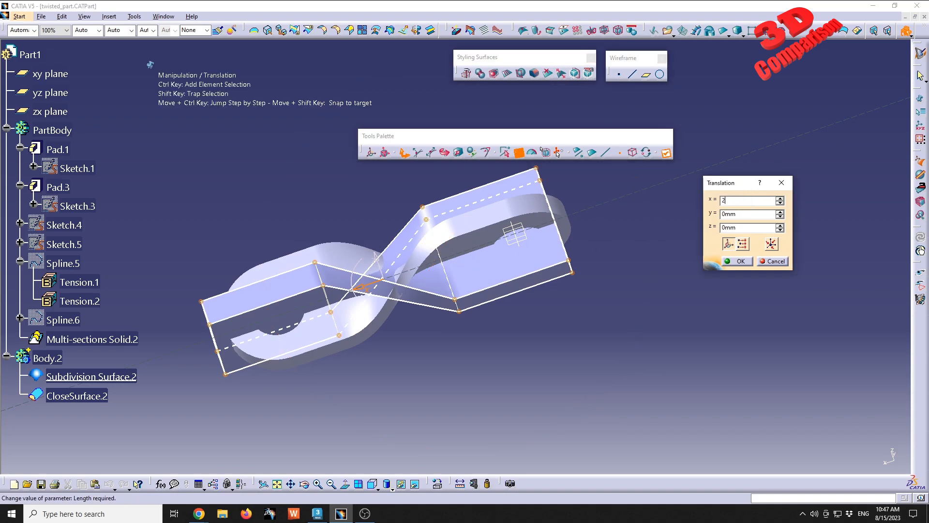
pyautogui.write('2.5')
pyautogui.press('Tab')
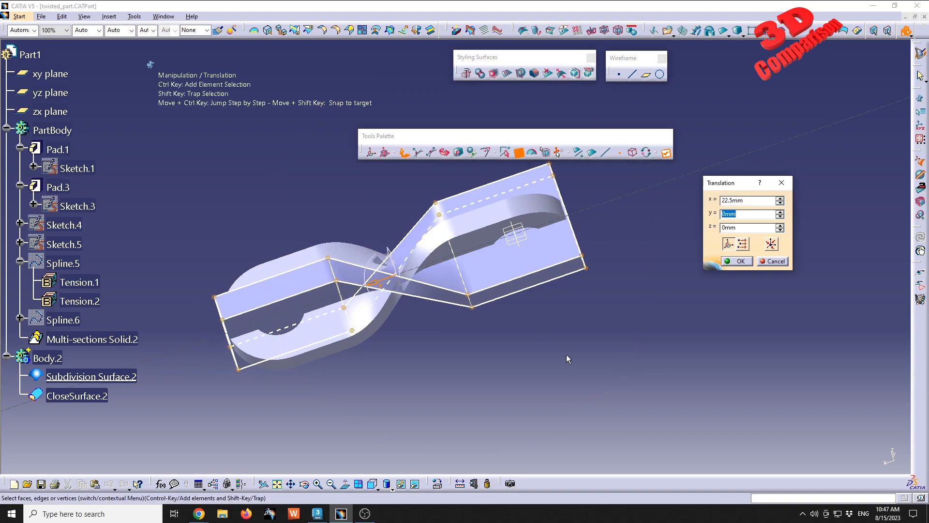
pyautogui.moveTo(613, 301); pyautogui.dragTo(468, 328, button='middle')
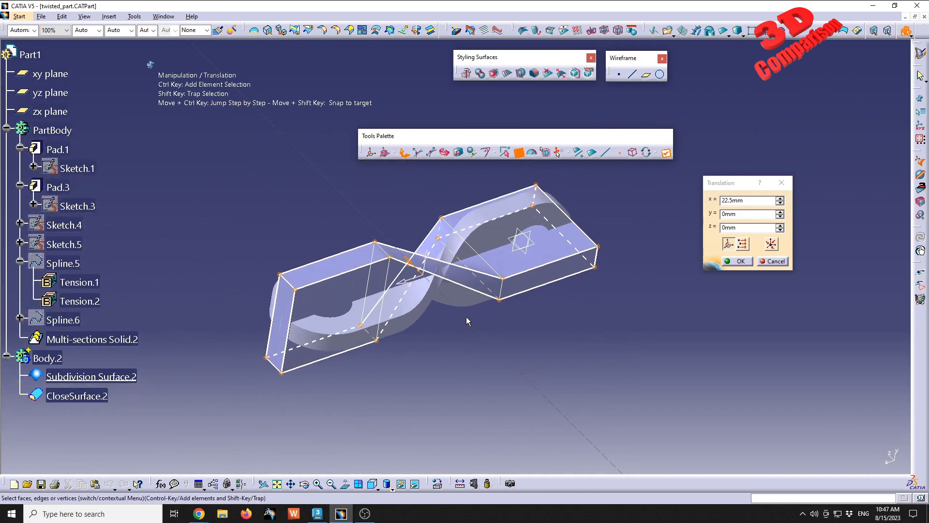
# Step: Select the whole subdivision surface mesh and try rotating it 90 degrees about X
pyautogui.click(632, 152)
pyautogui.keyDown('shift'); pyautogui.moveTo(194, 164); pyautogui.dragTo(668, 458); pyautogui.keyUp('shift')
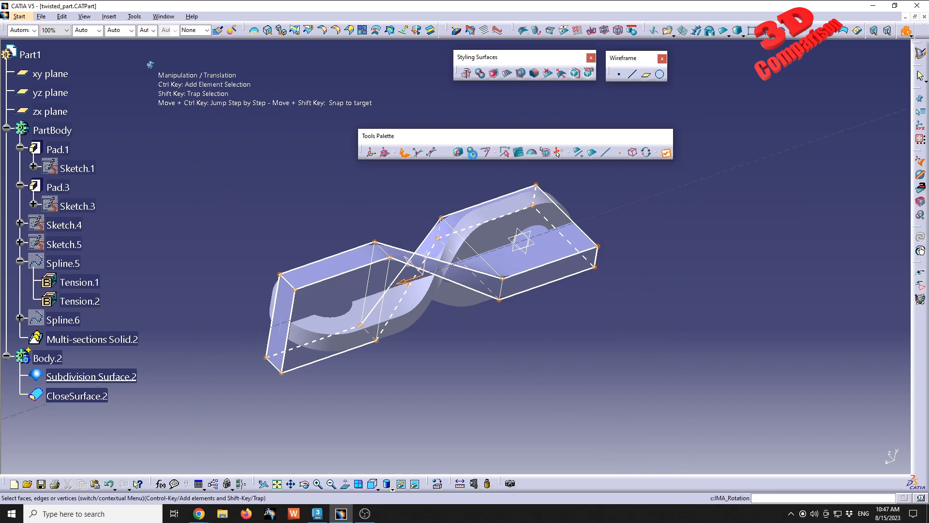
pyautogui.click(503, 152)
pyautogui.write('90')
pyautogui.click(801, 246)
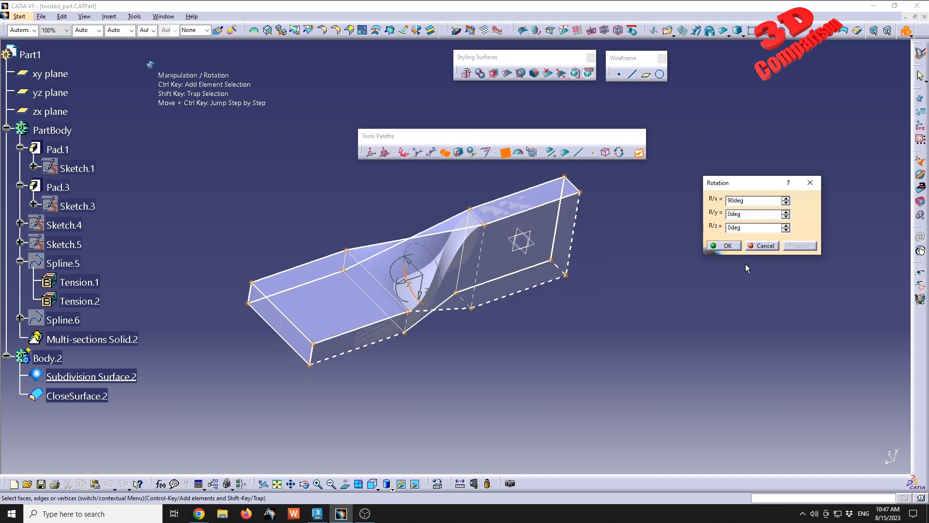
pyautogui.moveTo(550, 231); pyautogui.dragTo(503, 339)
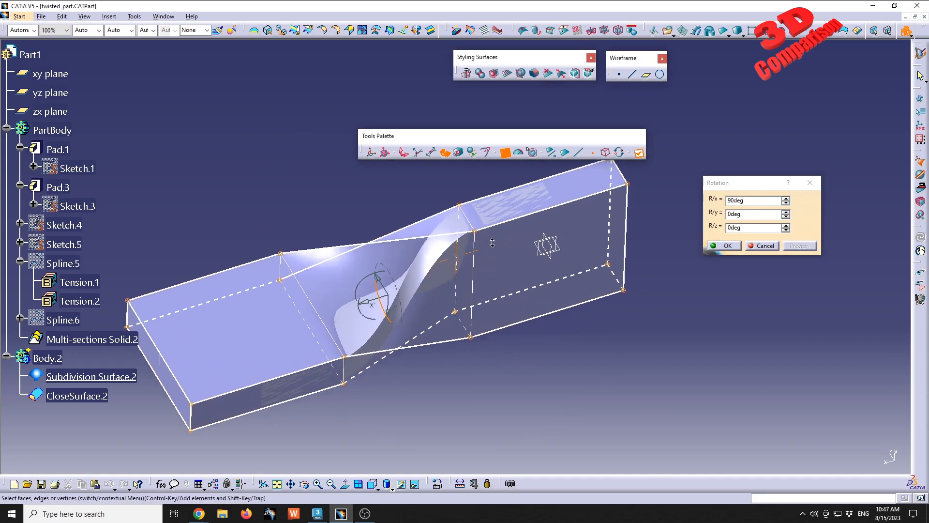
# Step: Set the whole mesh's X rotation to -90 degrees and apply it
pyautogui.doubleClick(757, 200)
pyautogui.write('-9')
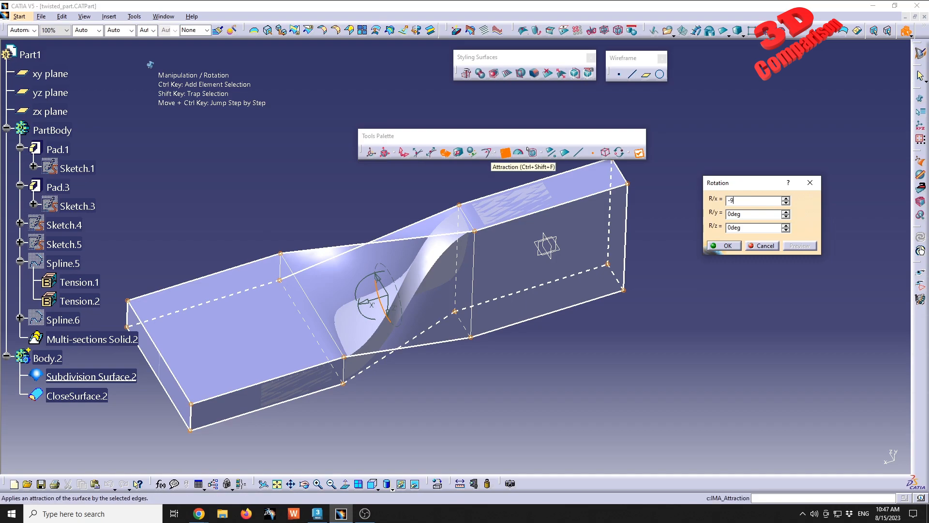
pyautogui.click(799, 246)
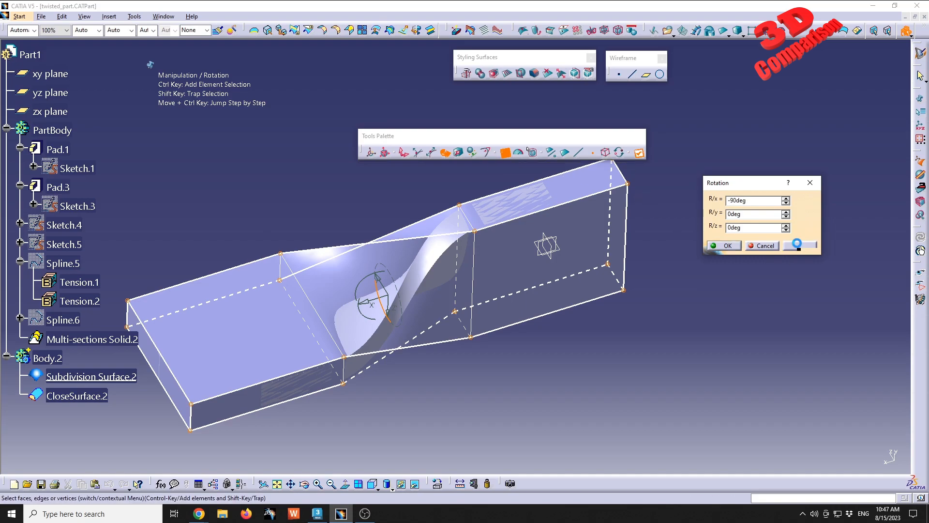
pyautogui.moveTo(452, 312); pyautogui.dragTo(443, 343)
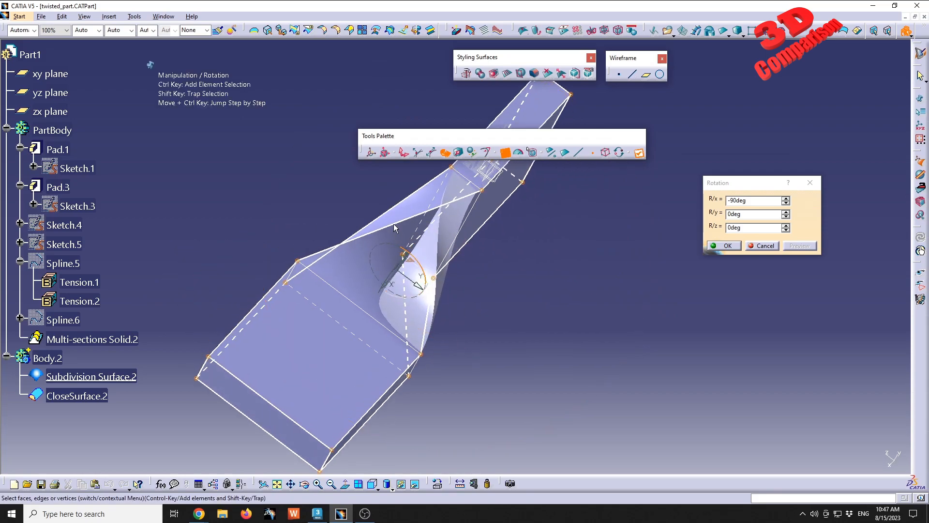
pyautogui.click(734, 246)
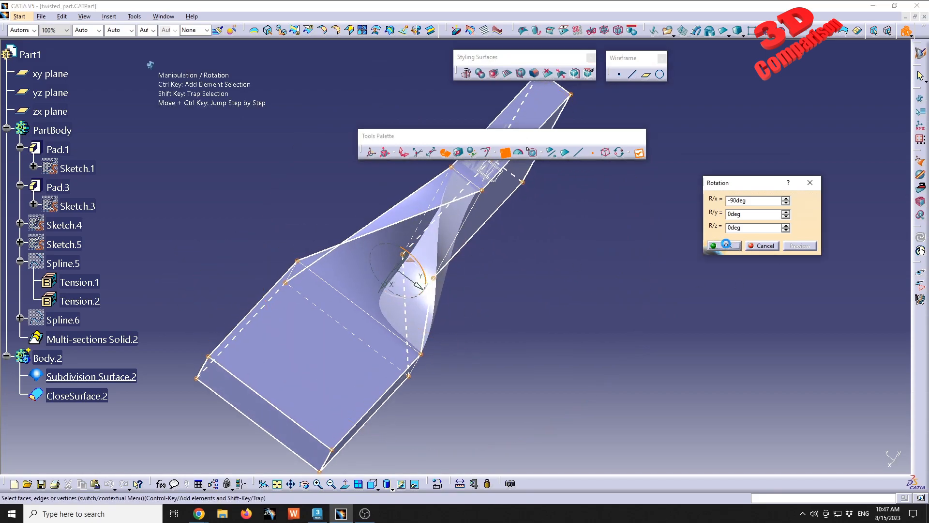
# Step: Select all vertices of the mesh's upright end block and preview a -180 degree rotation about X
pyautogui.moveTo(628, 312); pyautogui.dragTo(487, 240, button='middle')
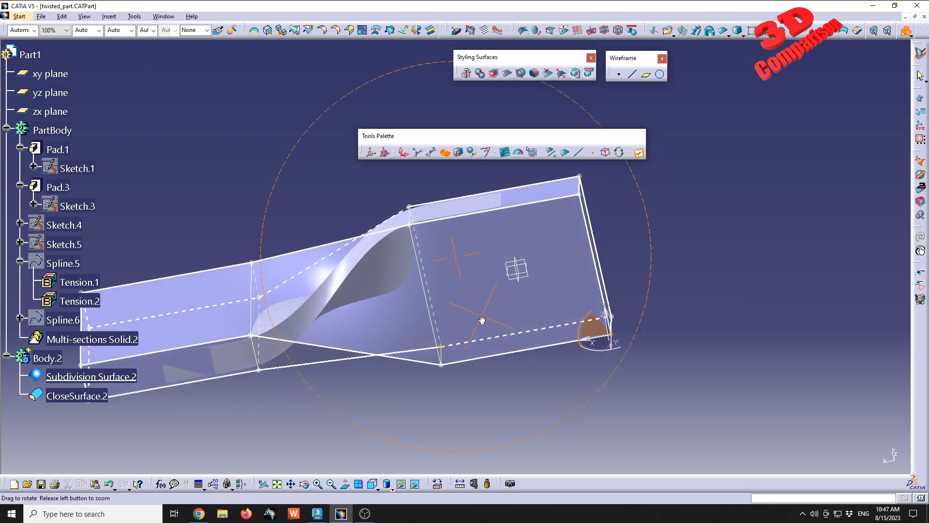
pyautogui.moveTo(373, 323); pyautogui.dragTo(387, 255, button='middle')
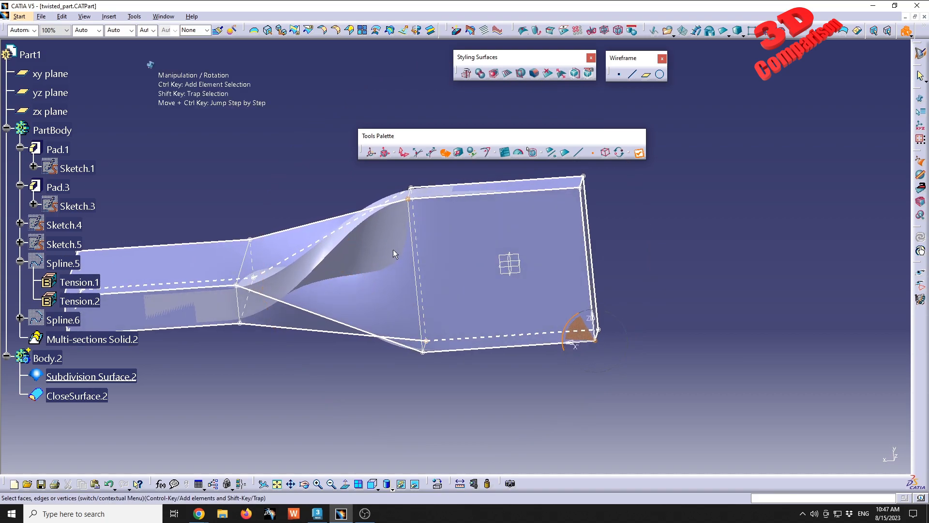
pyautogui.keyDown('shift'); pyautogui.moveTo(398, 167); pyautogui.dragTo(655, 409); pyautogui.keyUp('shift')
pyautogui.moveTo(390, 287); pyautogui.dragTo(426, 295, button='middle')
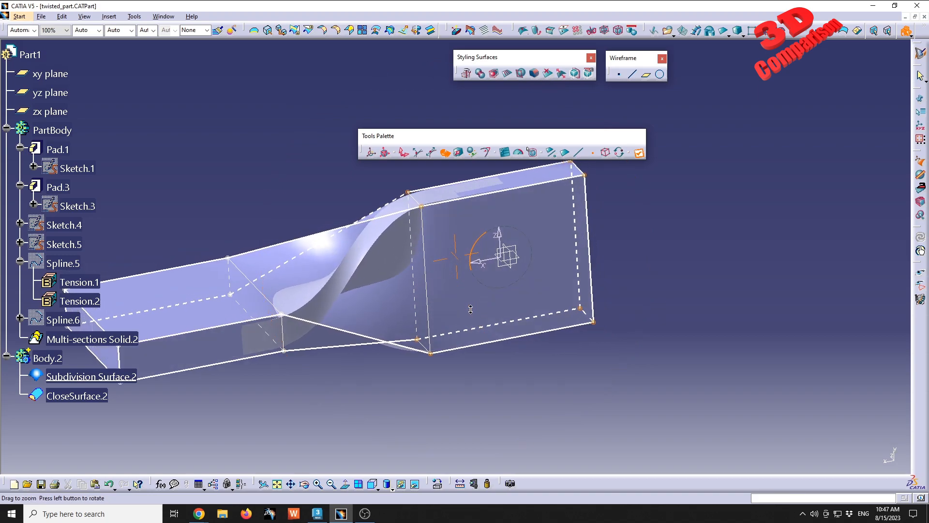
pyautogui.click(505, 152)
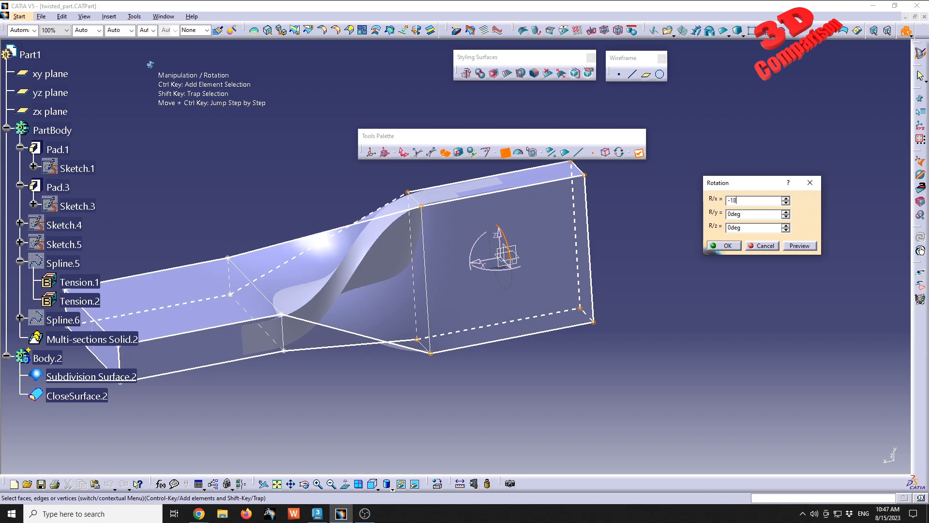
pyautogui.click(802, 246)
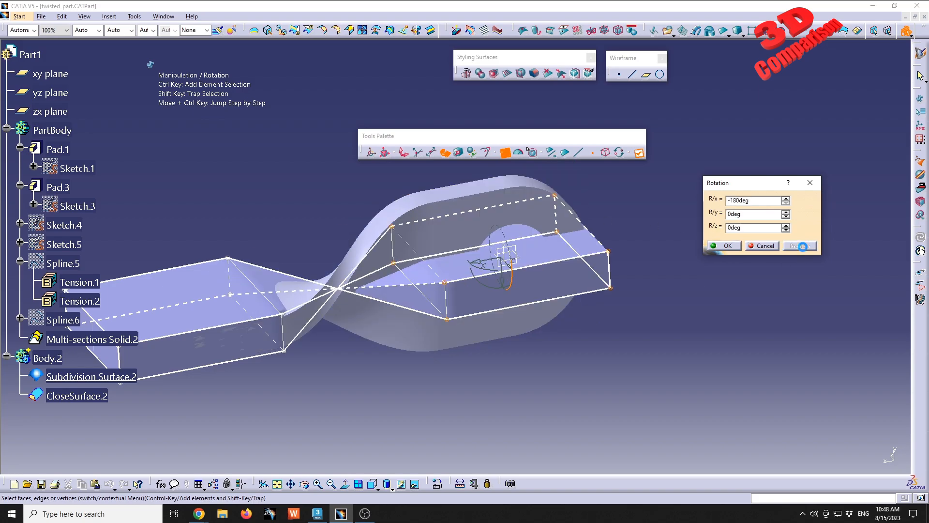
pyautogui.moveTo(437, 222); pyautogui.dragTo(467, 278, button='middle')
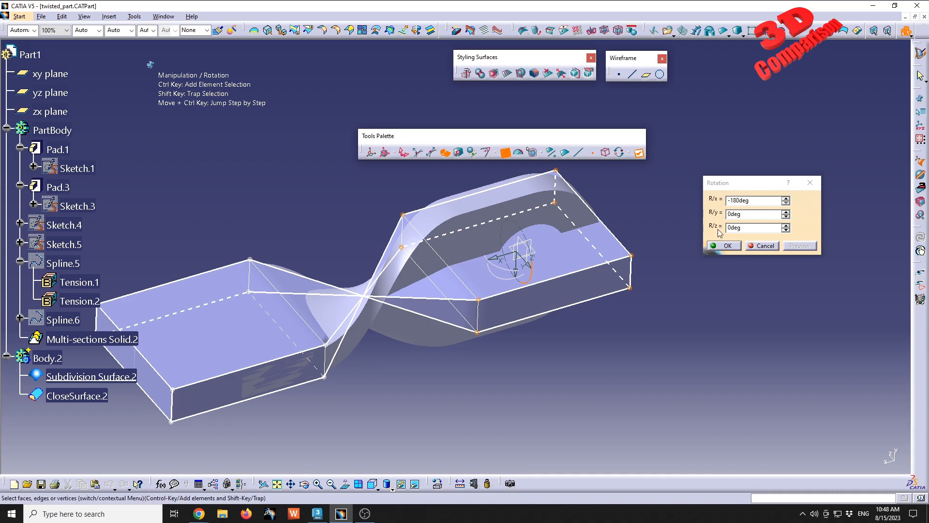
# Step: Try a 180 degree X rotation on the selected end block instead
pyautogui.moveTo(761, 202); pyautogui.dragTo(658, 202)
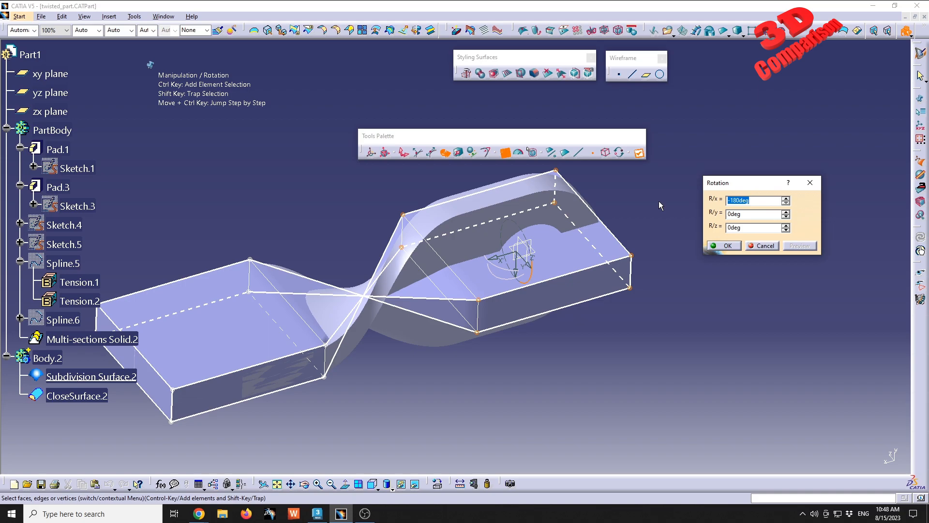
pyautogui.write('180')
pyautogui.press('Tab')
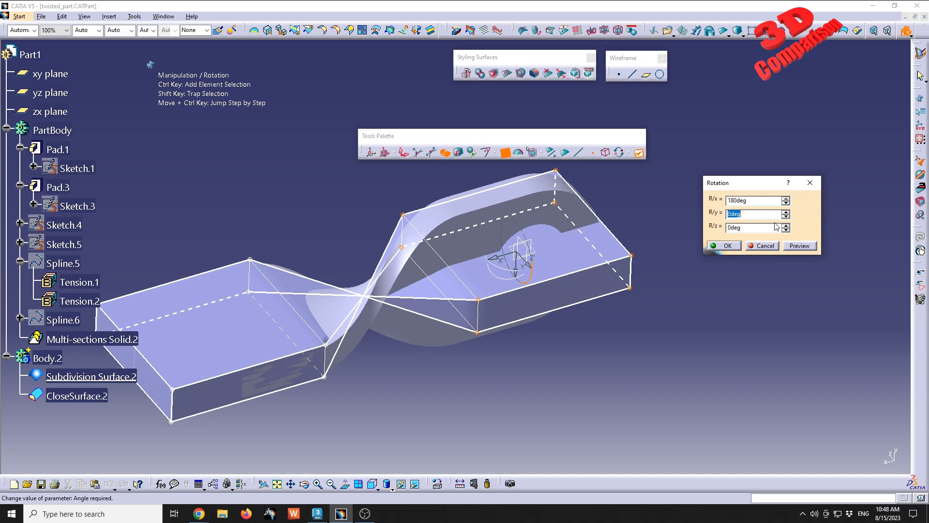
pyautogui.click(799, 247)
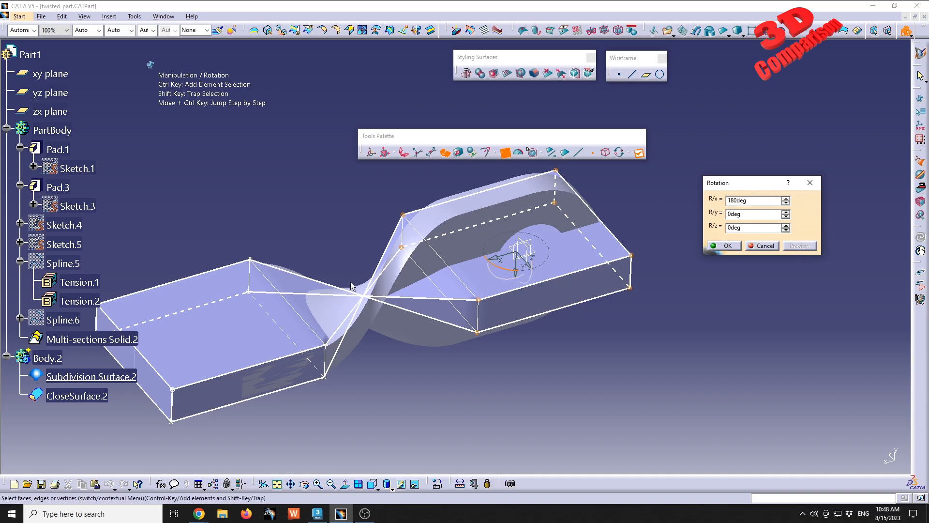
# Step: Set the end block's X rotation to 90 degrees and apply it
pyautogui.moveTo(769, 200); pyautogui.dragTo(559, 204)
pyautogui.click(804, 247)
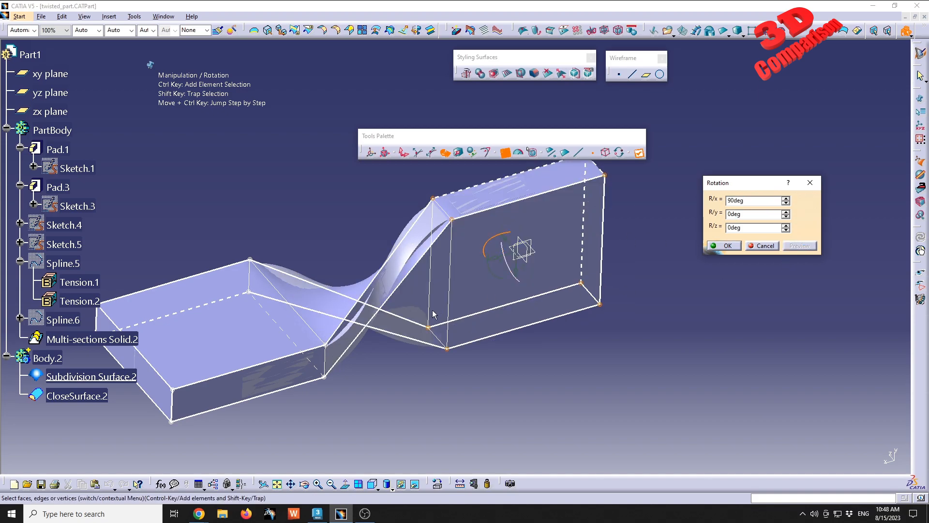
pyautogui.moveTo(453, 324); pyautogui.dragTo(467, 307, button='middle')
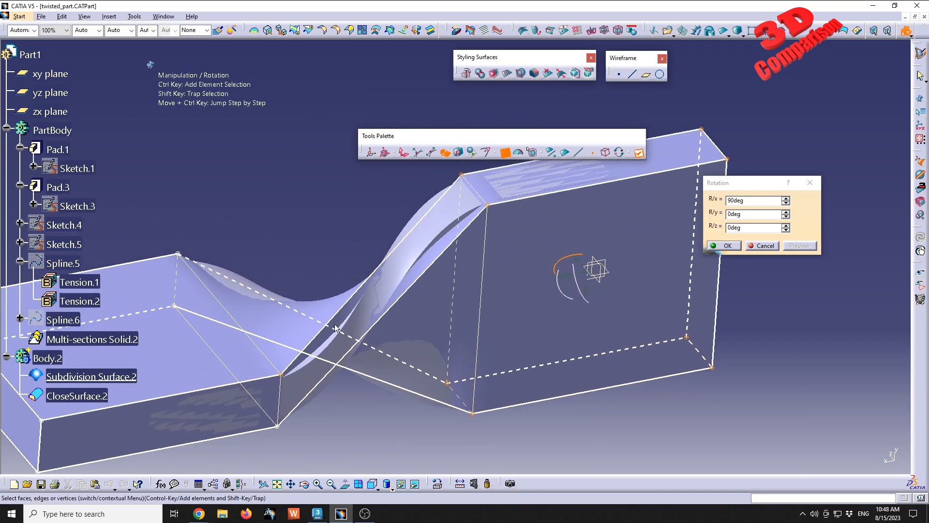
pyautogui.click(726, 246)
pyautogui.moveTo(465, 262)
pyautogui.mouseDown(button='middle')
pyautogui.moveTo(441, 245)
pyautogui.moveTo(411, 253)
pyautogui.moveTo(477, 258)
pyautogui.mouseUp(button='middle')
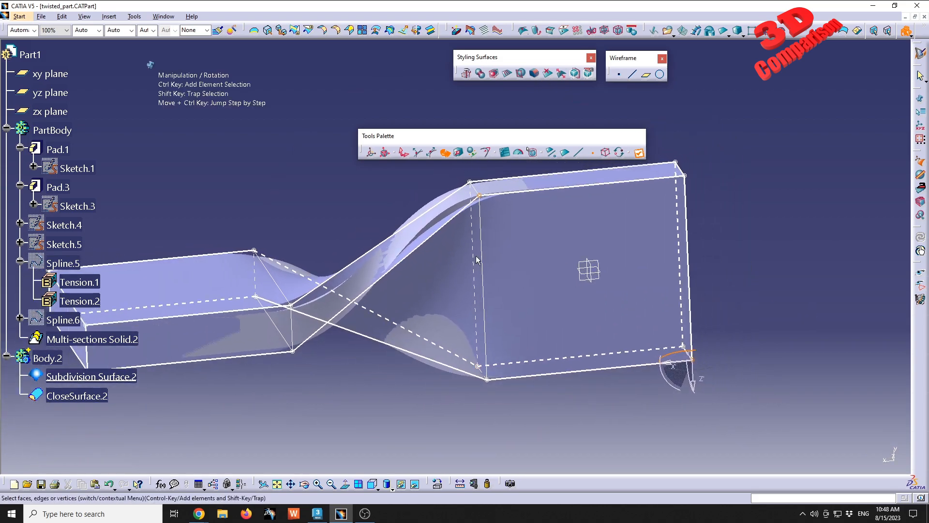
# Step: Try a 50% attraction weight on the mesh elements around the twist and return the weight to 100%
pyautogui.click(595, 153)
pyautogui.moveTo(236, 143); pyautogui.dragTo(507, 449)
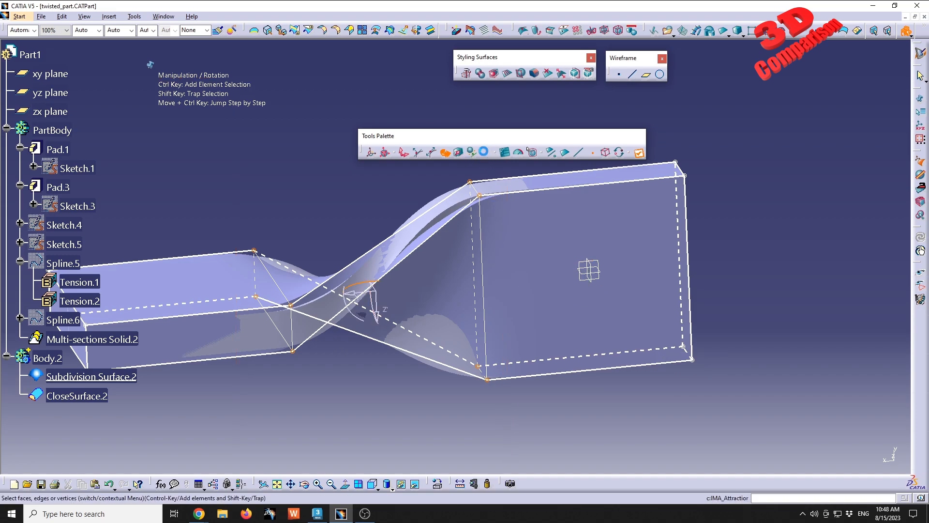
pyautogui.click(530, 151)
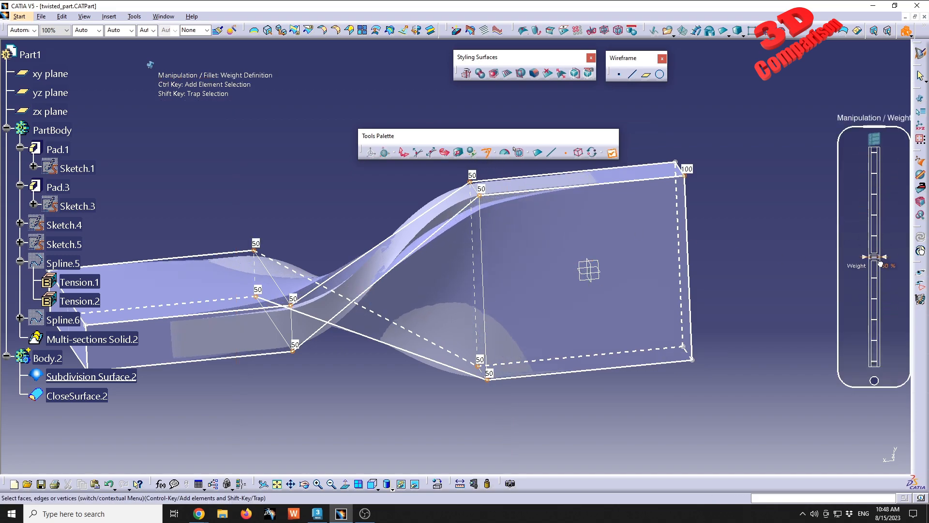
pyautogui.moveTo(866, 163)
pyautogui.mouseDown()
pyautogui.moveTo(852, 164)
pyautogui.moveTo(855, 306)
pyautogui.moveTo(857, 165)
pyautogui.moveTo(848, 142)
pyautogui.mouseUp()
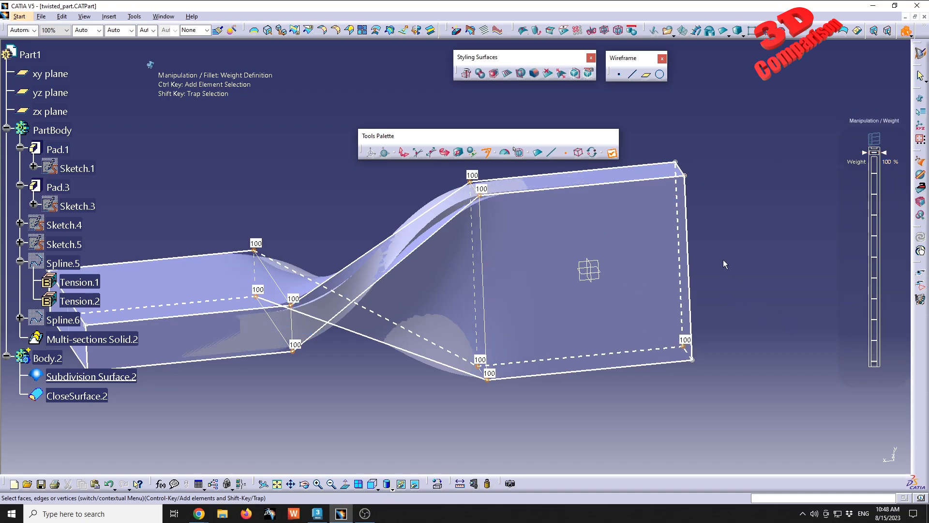
# Step: Finish editing the subdivision surface and hide the multi-sections solid together with its pads
pyautogui.press('Escape')
pyautogui.moveTo(279, 292); pyautogui.dragTo(509, 313, button='middle')
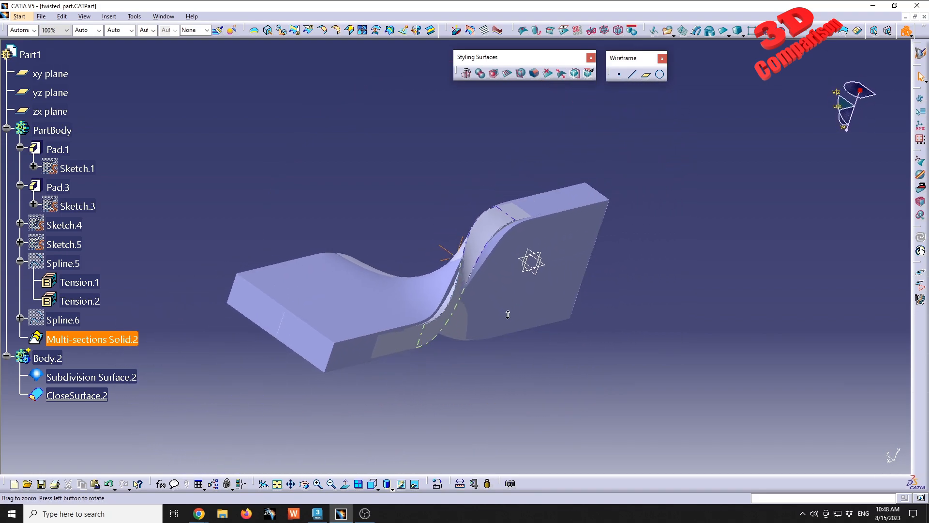
pyautogui.rightClick(137, 339)
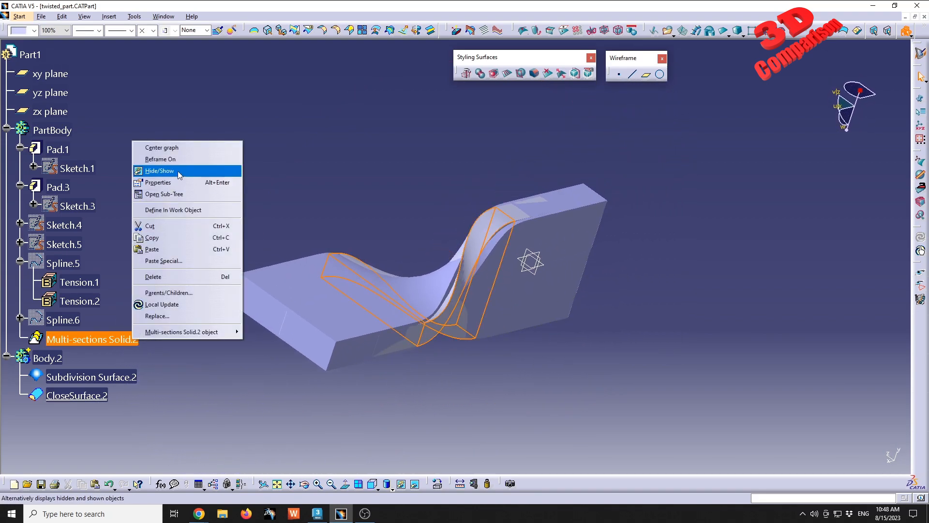
pyautogui.click(160, 171)
pyautogui.moveTo(373, 178); pyautogui.dragTo(307, 309, button='middle')
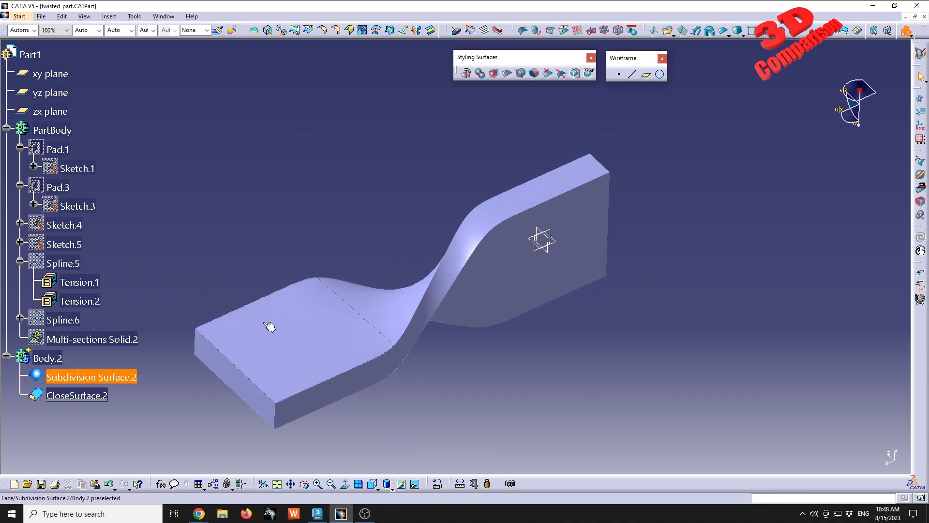
# Step: Hide the subdivision surface so that only the closed solid is displayed
pyautogui.rightClick(94, 377)
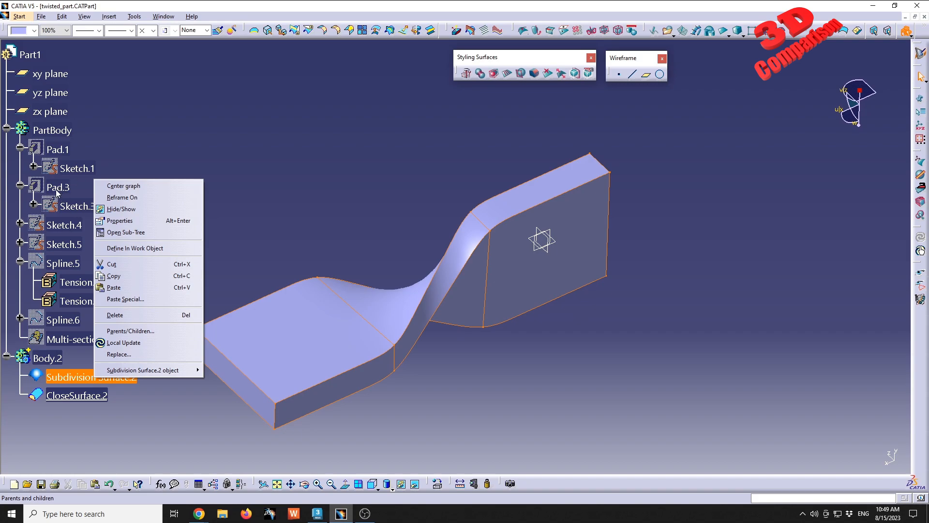
pyautogui.click(111, 209)
pyautogui.moveTo(629, 300); pyautogui.dragTo(573, 256, button='middle')
# Step: Select the xy plane and switch to the Part Design workbench
pyautogui.click(578, 244)
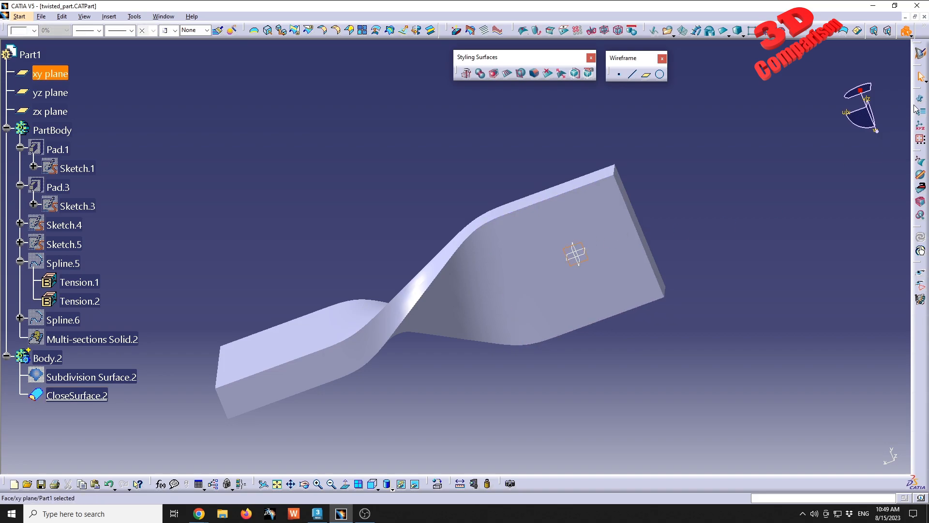
pyautogui.click(19, 16)
pyautogui.moveTo(54, 38)
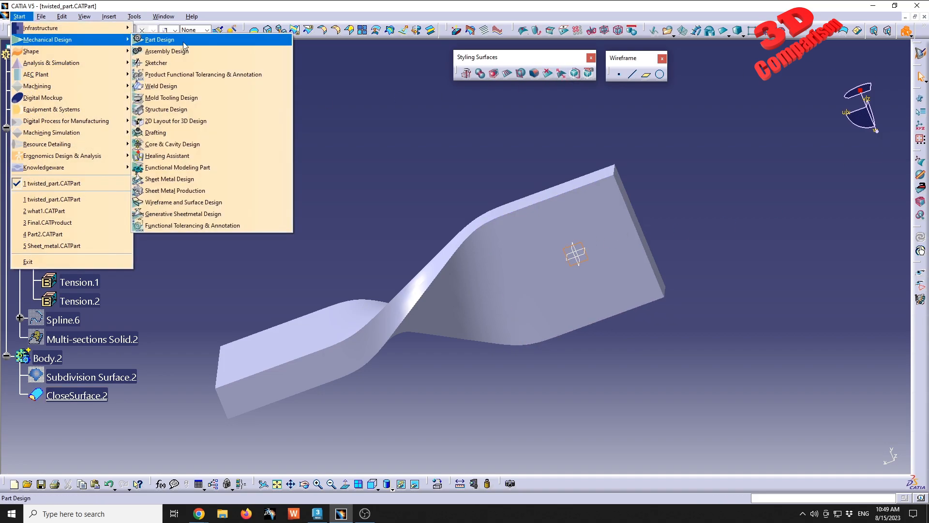
pyautogui.click(157, 39)
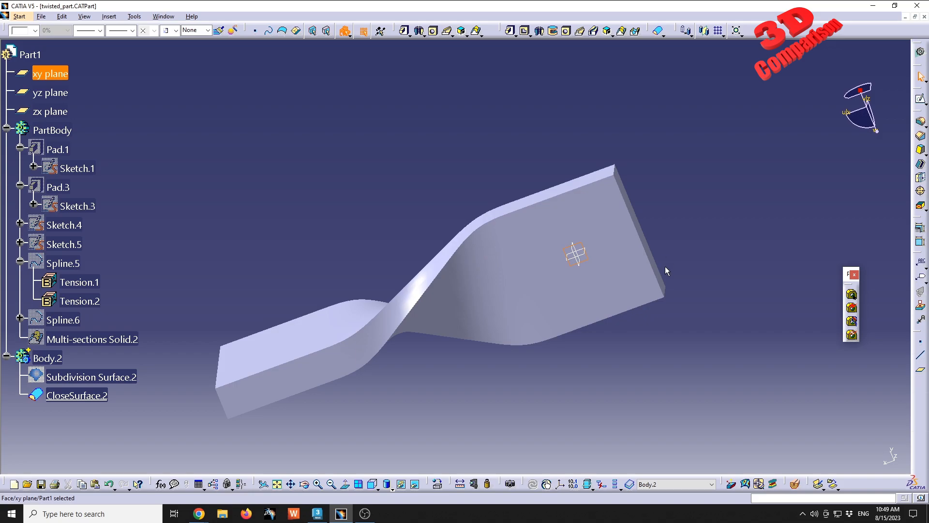
# Step: Sketch a circle of 5 mm radius centred on the origin in the xy plane
pyautogui.click(637, 268)
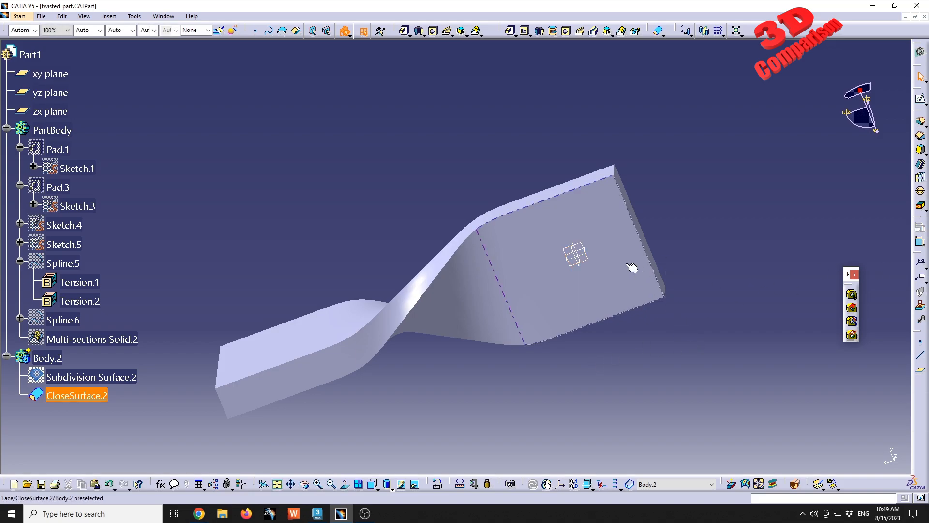
pyautogui.click(921, 99)
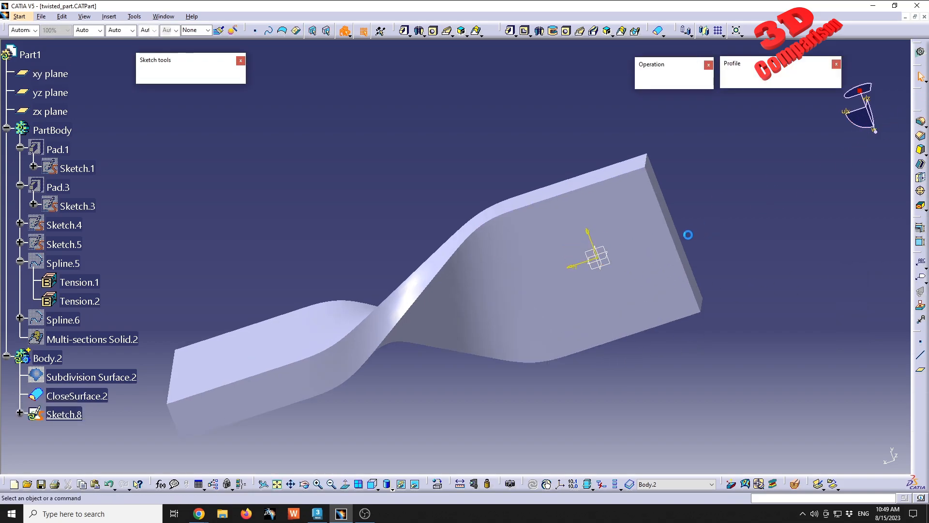
pyautogui.press('c')
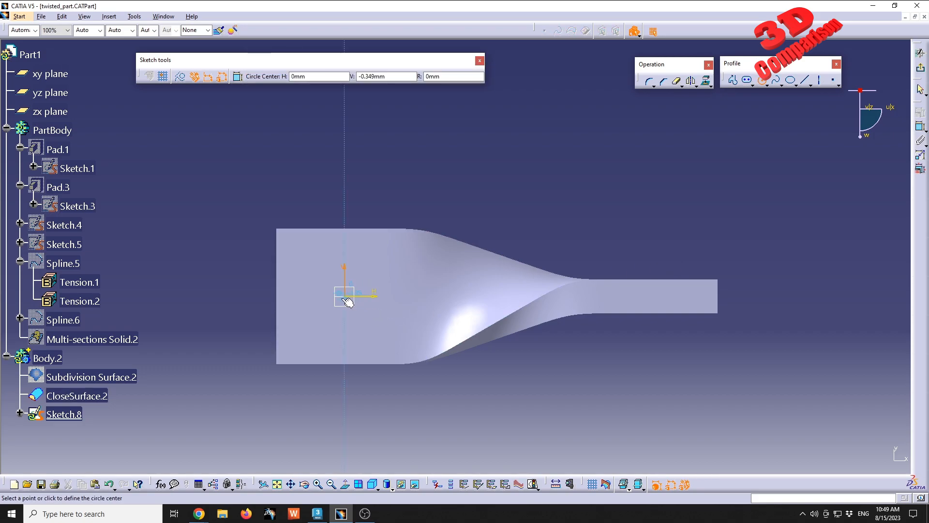
pyautogui.click(378, 295)
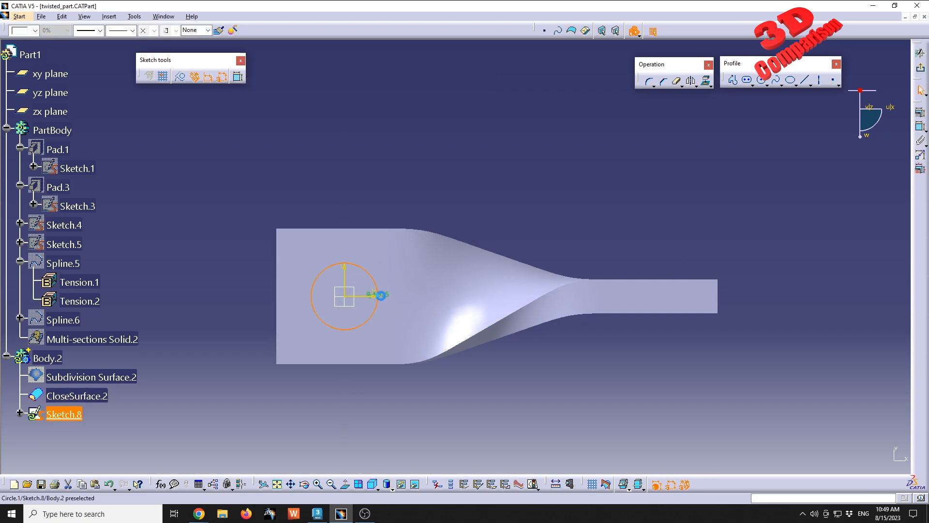
pyautogui.doubleClick(383, 294)
pyautogui.write('5')
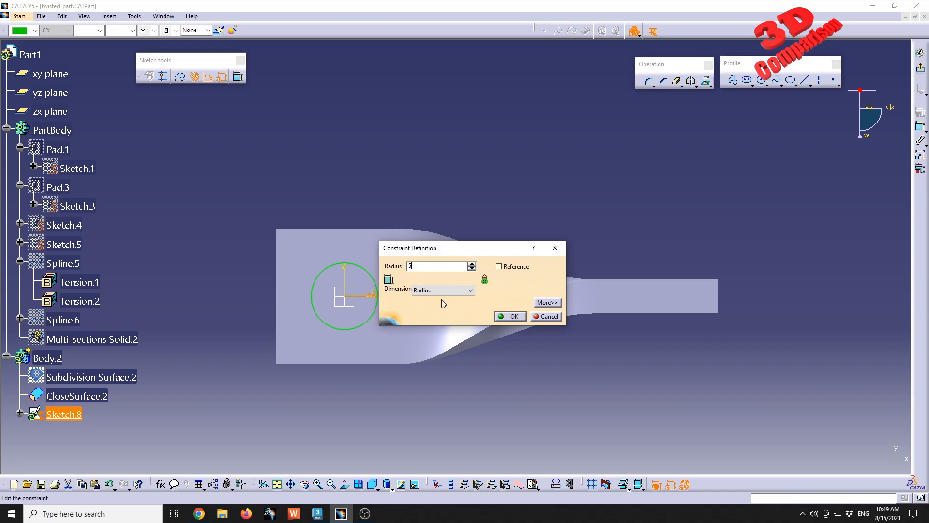
pyautogui.press('Return')
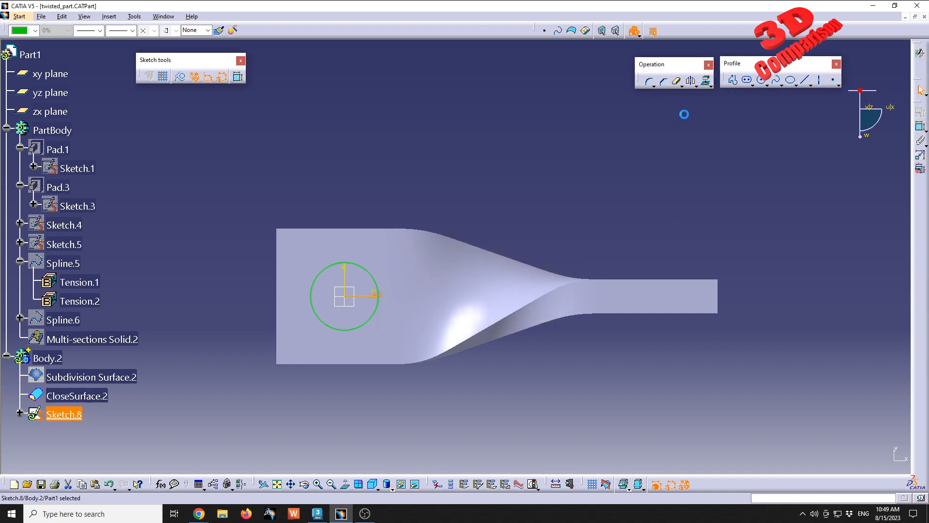
pyautogui.click(921, 54)
# Step: Start a pocket from the circle sketch with mirrored extent and inspect its preview against the plate's thickness
pyautogui.click(525, 31)
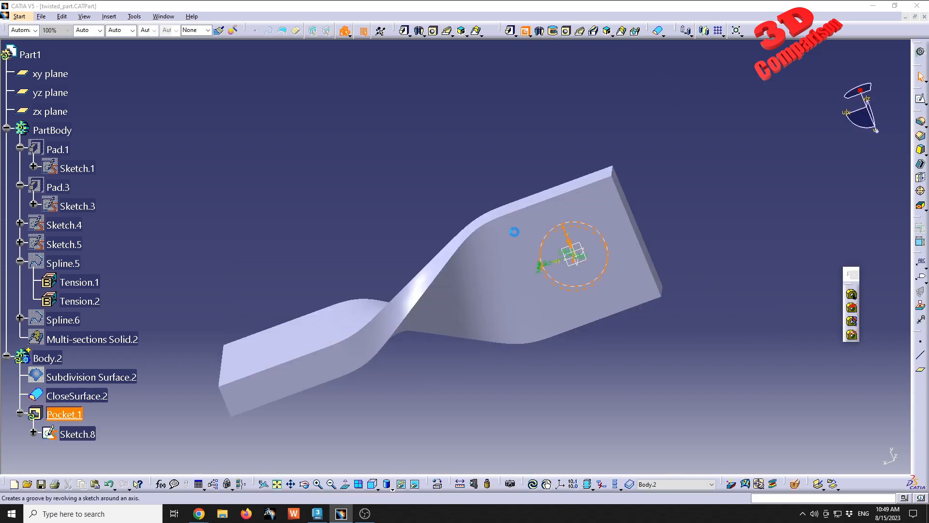
pyautogui.moveTo(487, 240); pyautogui.dragTo(508, 249, button='middle')
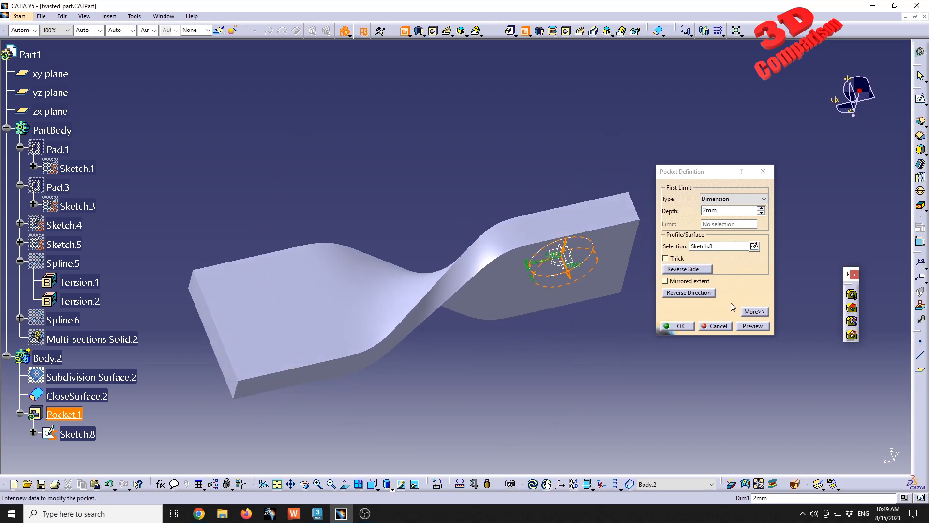
pyautogui.click(697, 281)
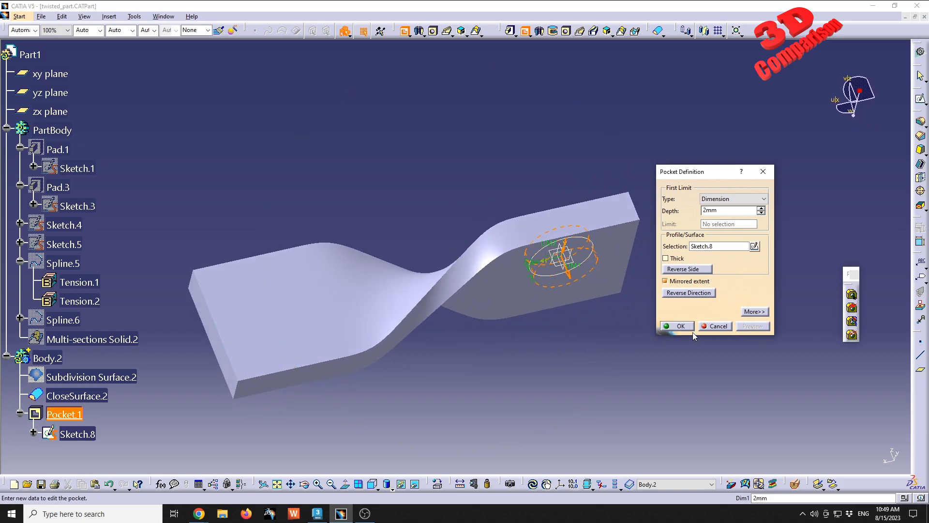
pyautogui.moveTo(573, 214); pyautogui.dragTo(541, 324, button='middle')
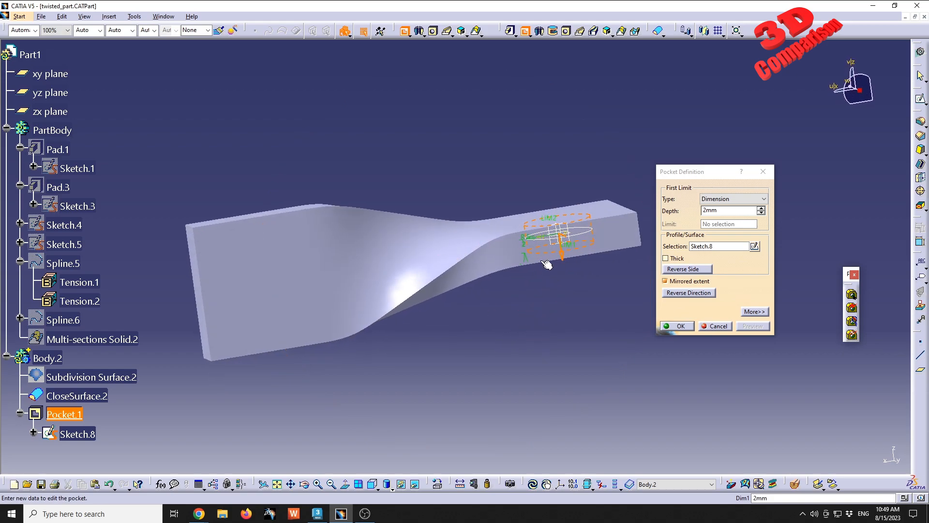
# Step: Switch to the reference video in Chrome, check the dimensioned drawing near its beginning, and return to CATIA
pyautogui.moveTo(199, 513)
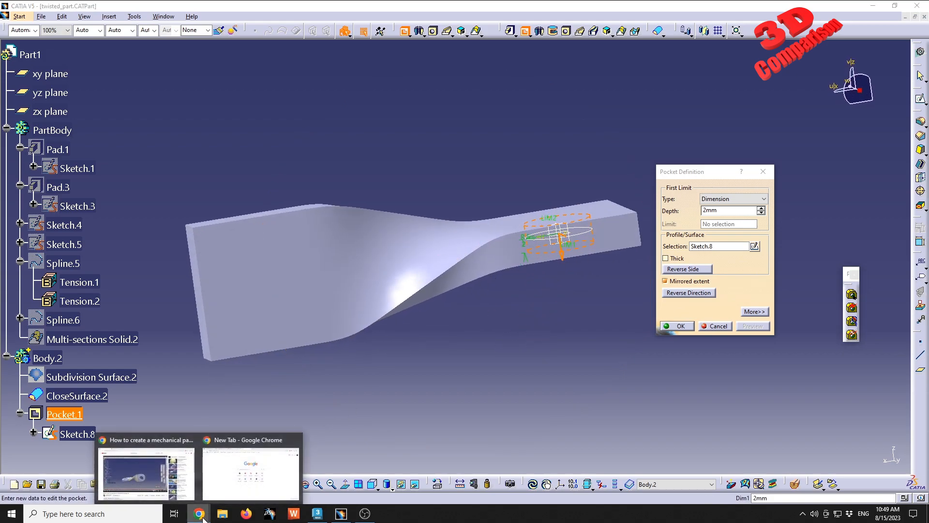
pyautogui.click(145, 465)
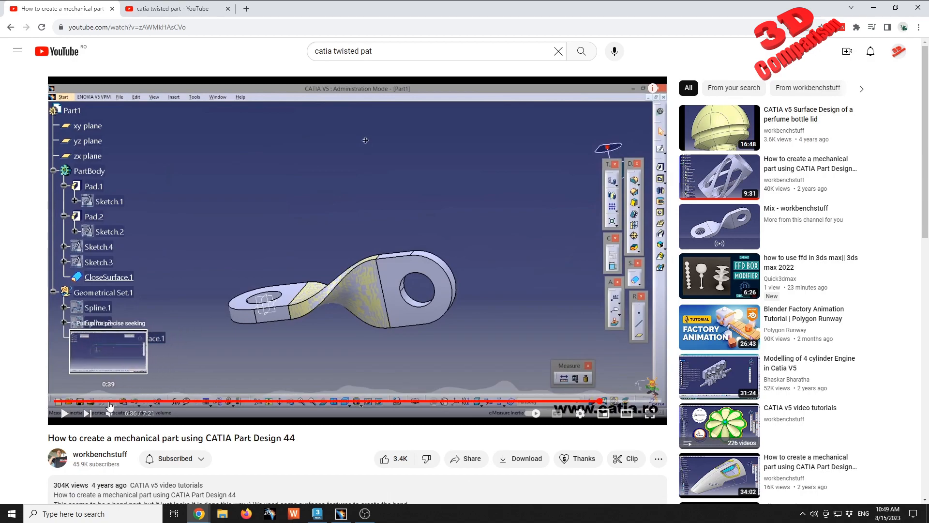
pyautogui.click(83, 401)
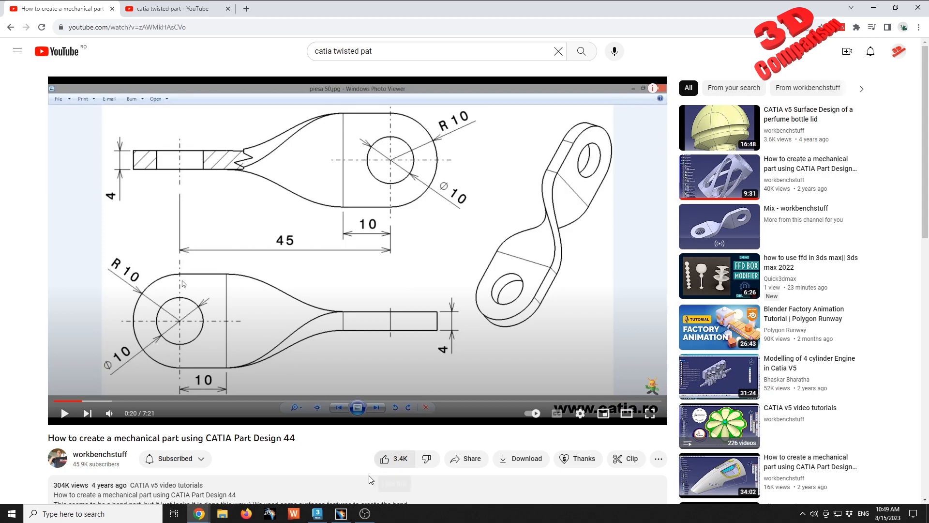
pyautogui.click(342, 515)
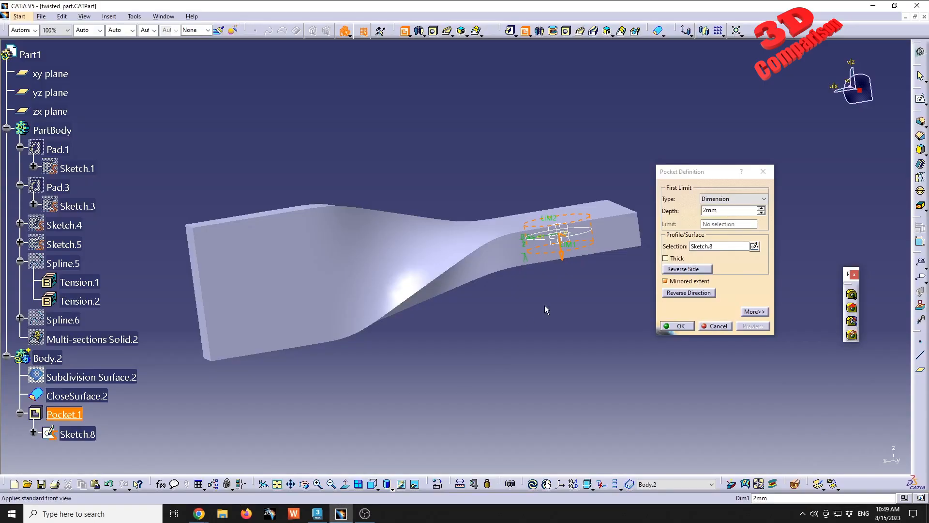
# Step: Set the mirrored pocket's depth to 2.5 mm and create the hole in the first flat end
pyautogui.click(746, 208)
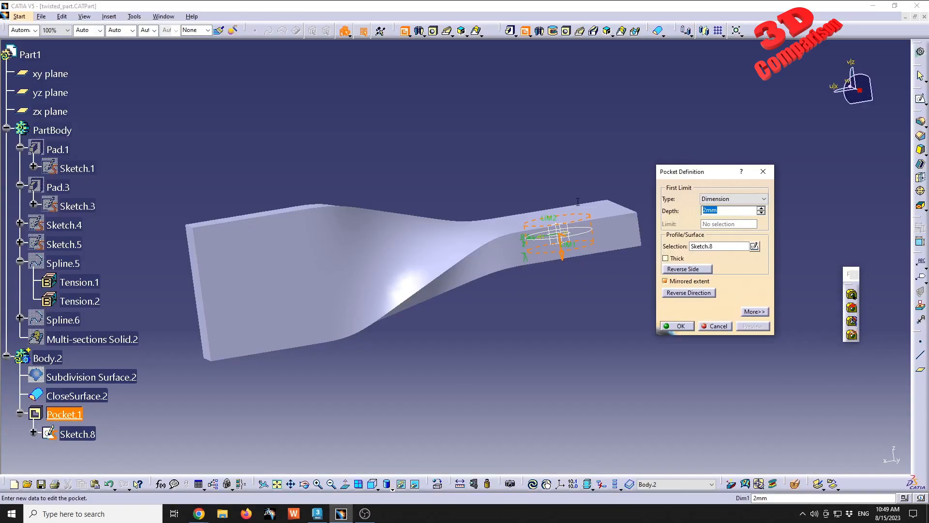
pyautogui.press('Return')
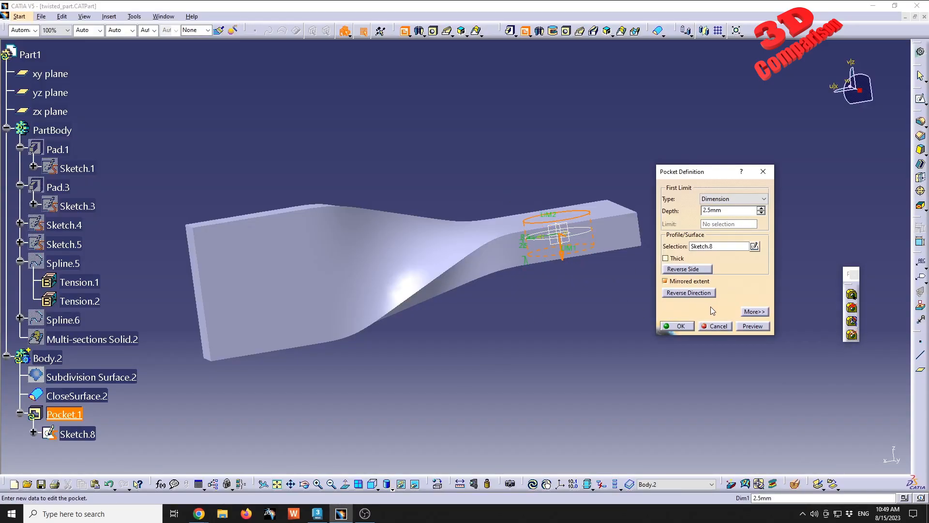
pyautogui.click(676, 326)
pyautogui.moveTo(502, 327); pyautogui.dragTo(315, 295, button='middle')
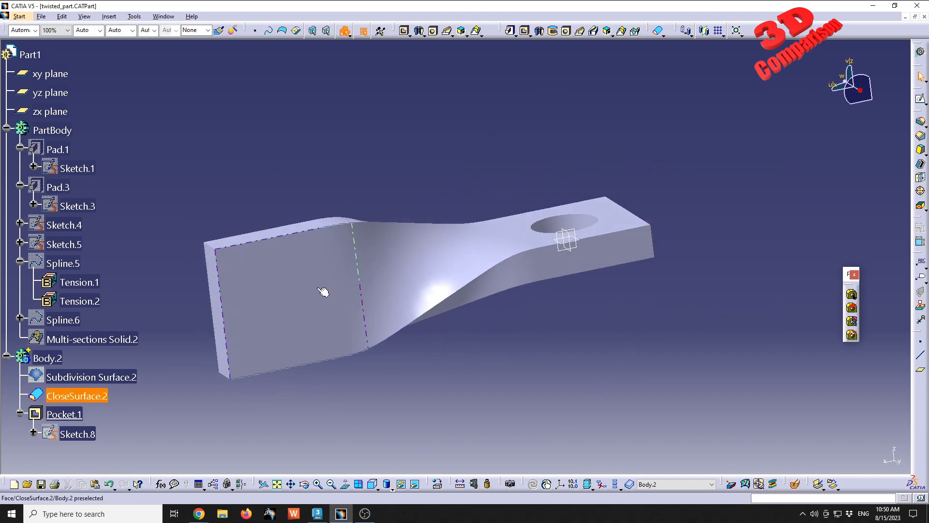
# Step: Sketch a circle of 5 mm radius on the zx plane over the opposite flat end
pyautogui.click(567, 239)
pyautogui.click(921, 101)
pyautogui.press('c')
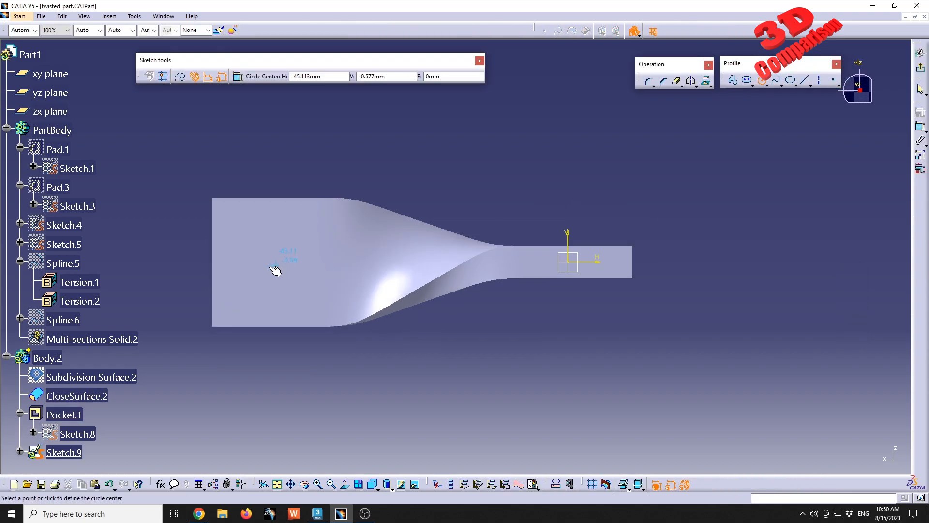
pyautogui.click(274, 262)
pyautogui.click(301, 241)
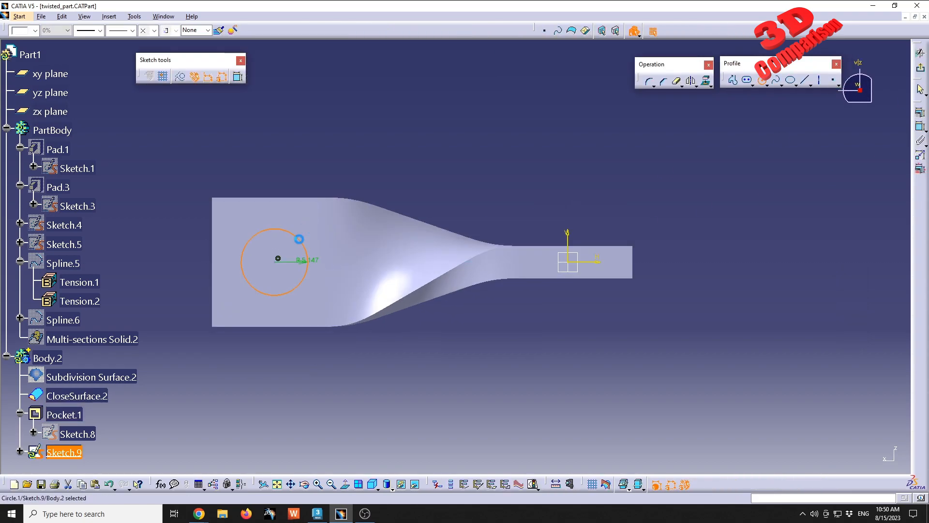
pyautogui.doubleClick(299, 260)
pyautogui.write('5')
pyautogui.press('Return')
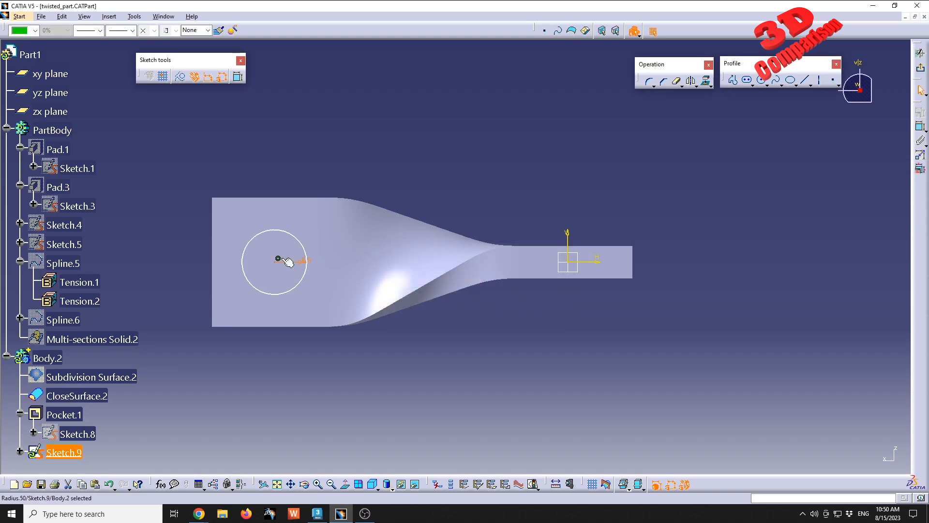
# Step: Constrain the circle's centre to 45 mm from the vertical axis and leave the sketch
pyautogui.click(571, 253)
pyautogui.click(277, 258)
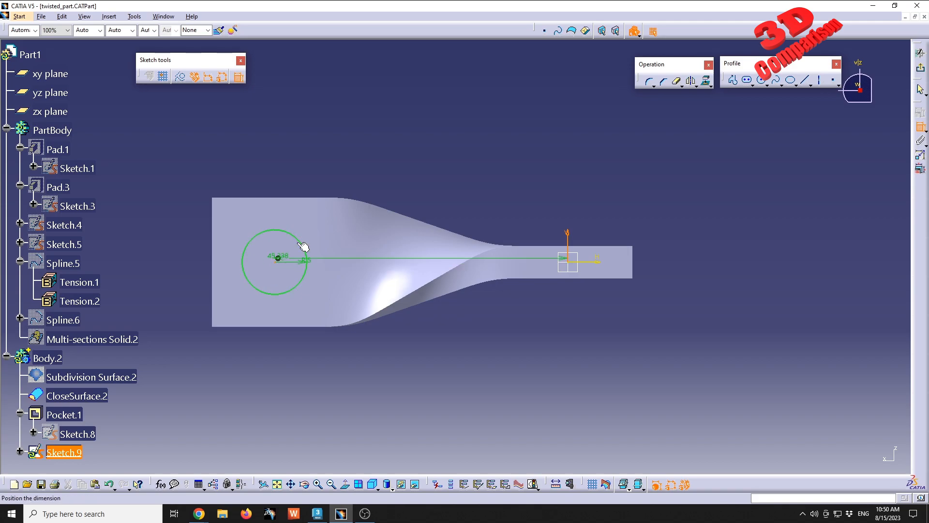
pyautogui.click(391, 169)
pyautogui.write('45')
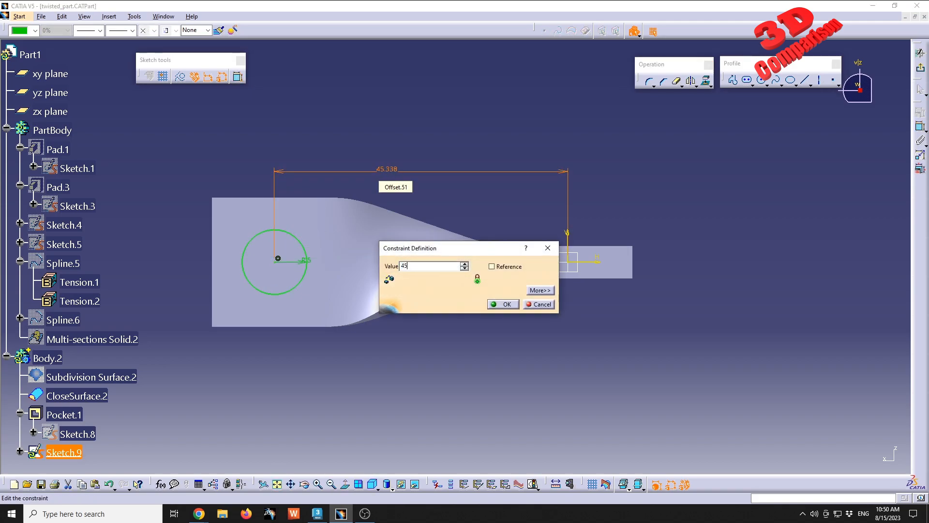
pyautogui.press('Return')
pyautogui.click(921, 52)
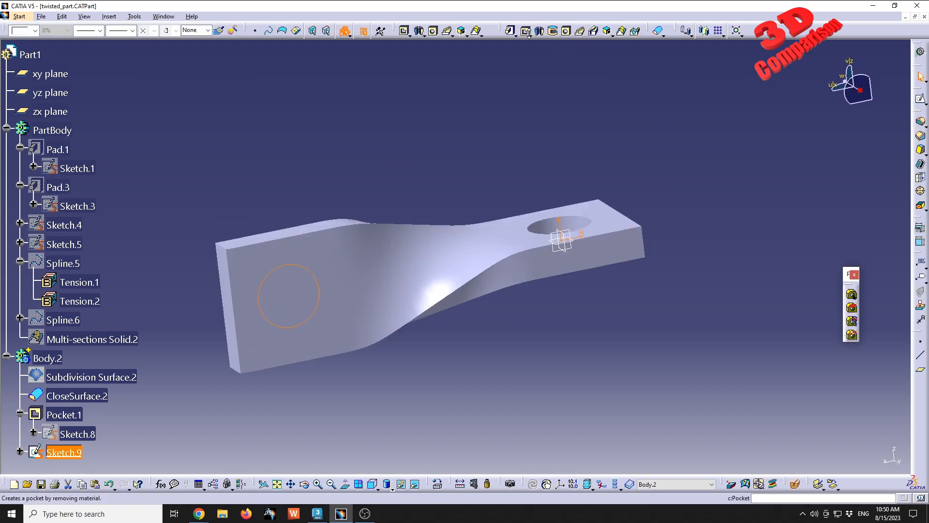
# Step: Cut the new circle through the plate's opposite end as a pocket with a 2.5 mm depth
pyautogui.click(525, 31)
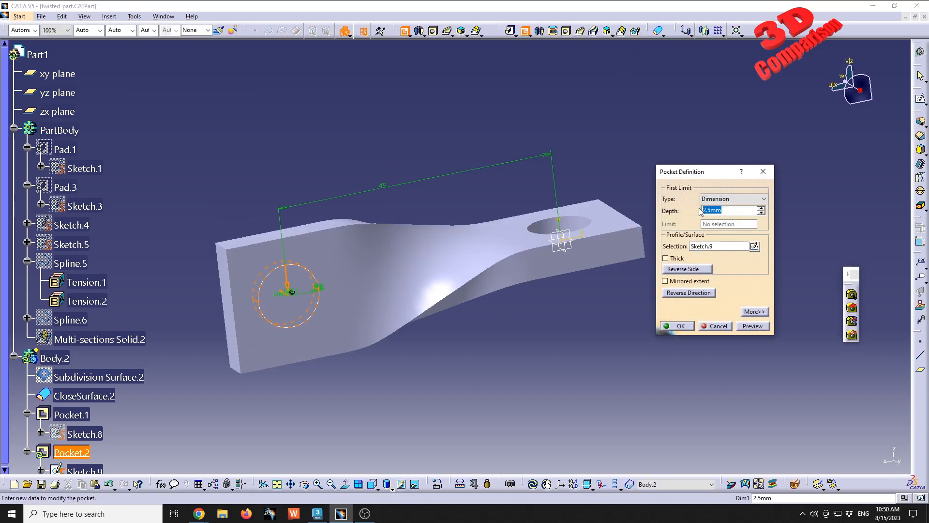
pyautogui.click(689, 292)
pyautogui.click(753, 326)
pyautogui.click(677, 325)
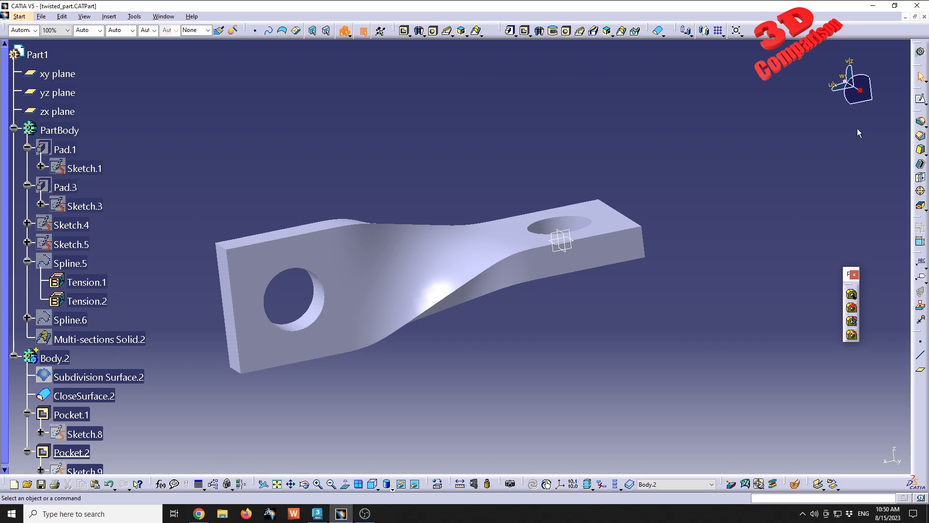
# Step: Round the two short corner edges beside the second hole with a 10 mm edge fillet
pyautogui.click(920, 121)
pyautogui.moveTo(266, 315); pyautogui.dragTo(400, 307, button='middle')
pyautogui.click(379, 278)
pyautogui.click(408, 399)
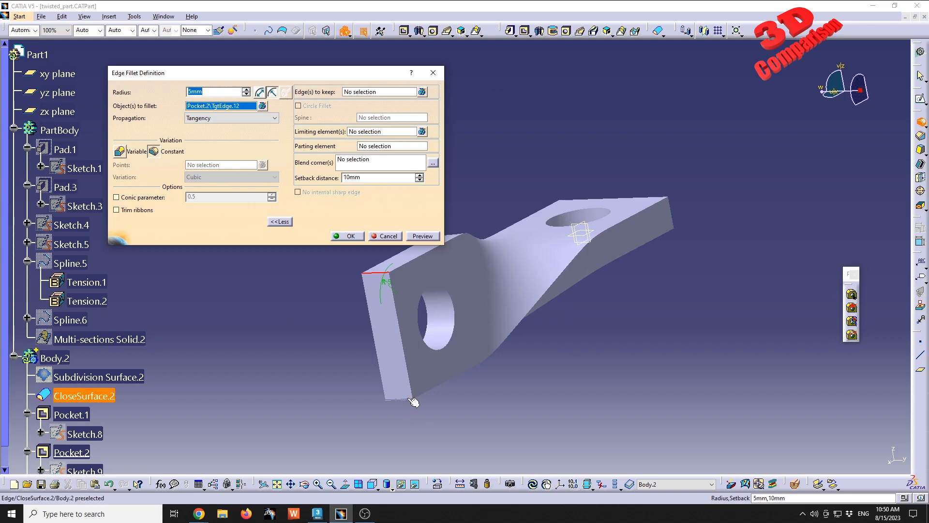
pyautogui.click(419, 237)
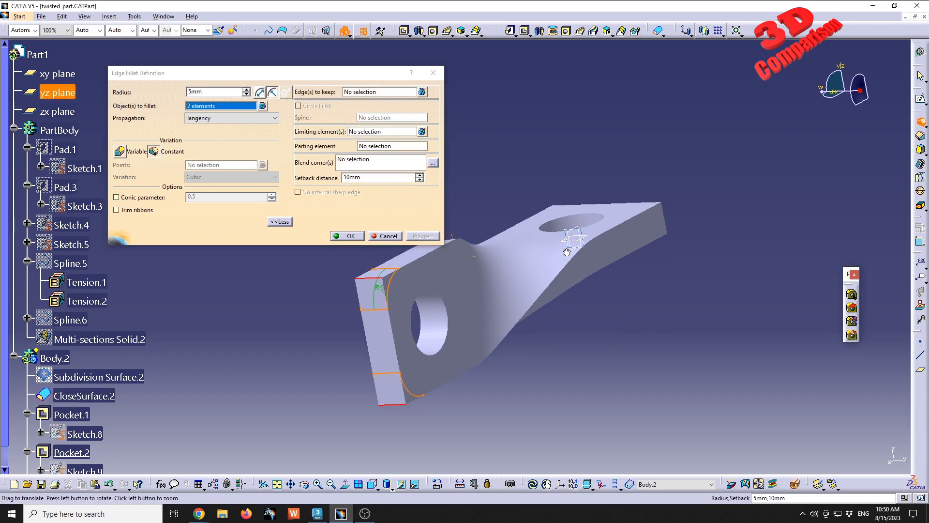
pyautogui.doubleClick(221, 92)
pyautogui.write('10')
pyautogui.click(423, 236)
pyautogui.click(348, 236)
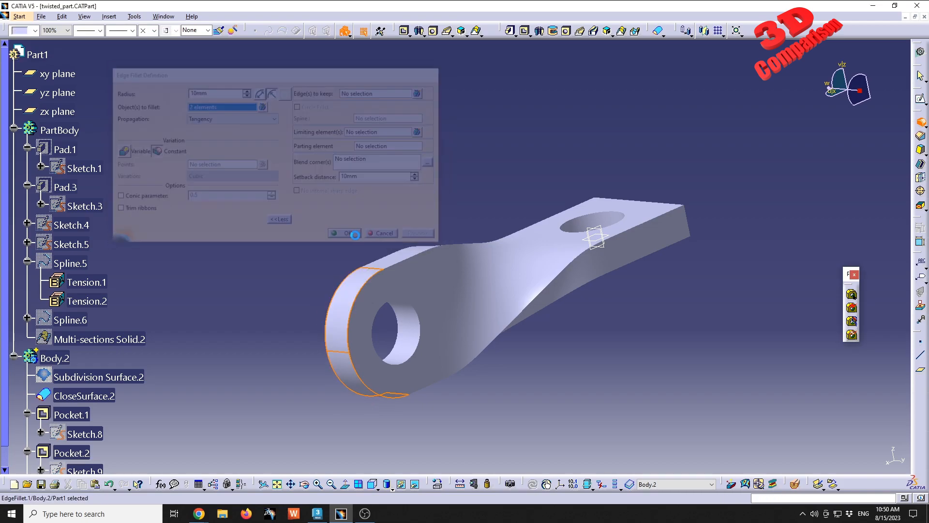
# Step: Edit the edge fillet to include the two corner edges of the other end, beside the first hole
pyautogui.scroll(-5, 141, 373)
pyautogui.scroll(2, 81, 283)
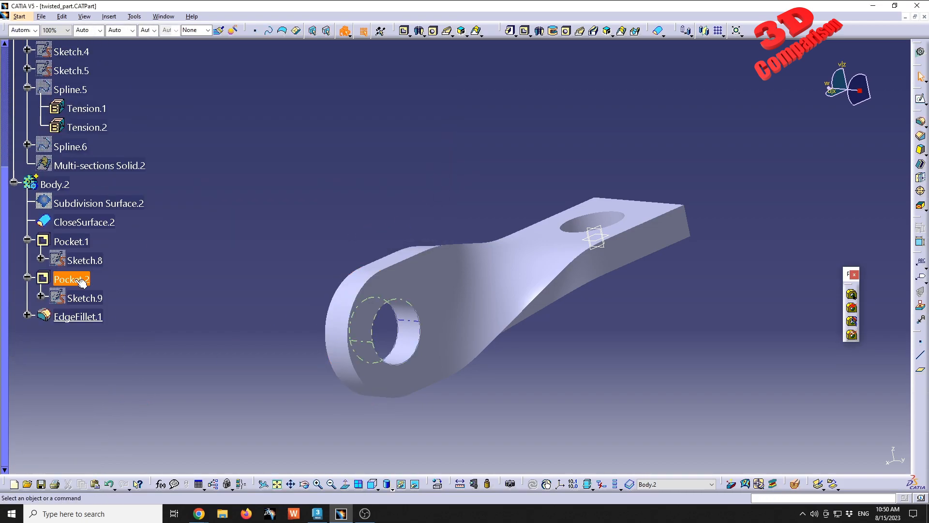
pyautogui.rightClick(90, 317)
pyautogui.moveTo(165, 304)
pyautogui.click(231, 304)
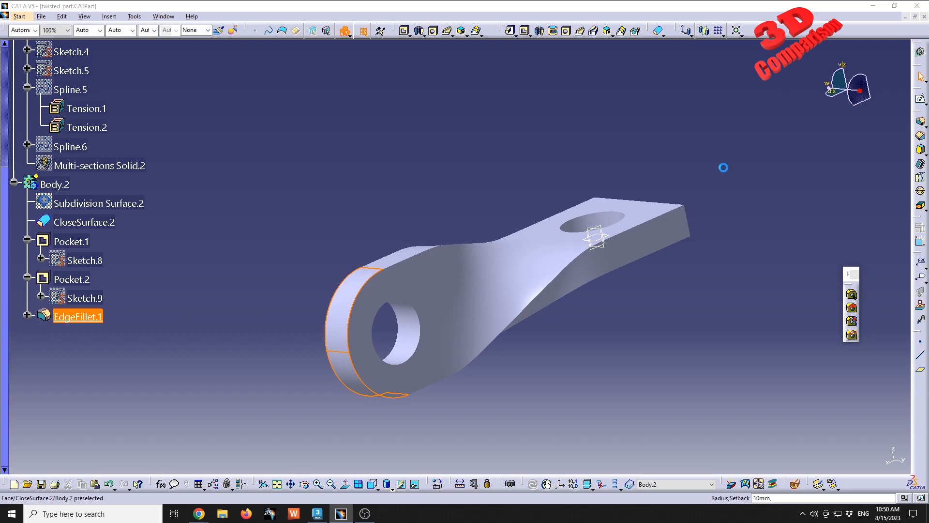
pyautogui.moveTo(653, 191); pyautogui.dragTo(471, 301, button='middle')
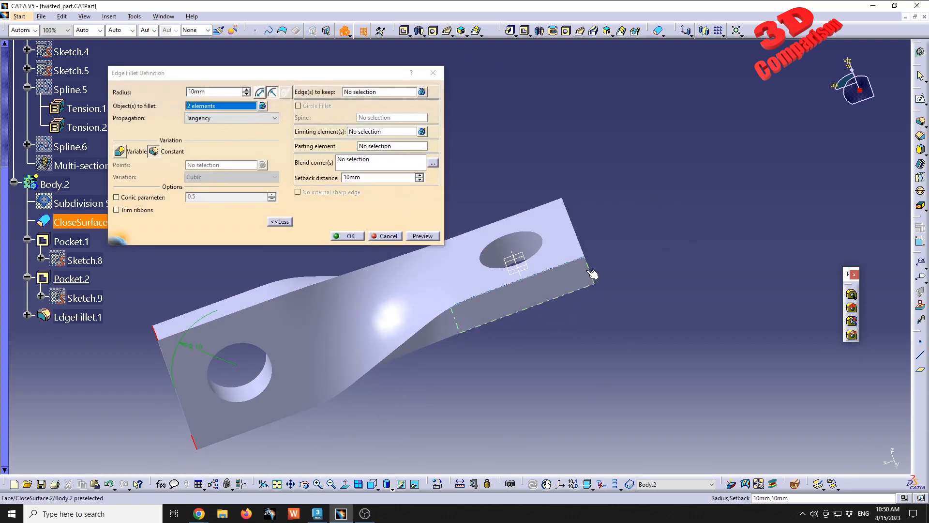
pyautogui.click(591, 274)
pyautogui.moveTo(591, 274); pyautogui.dragTo(633, 218, button='middle')
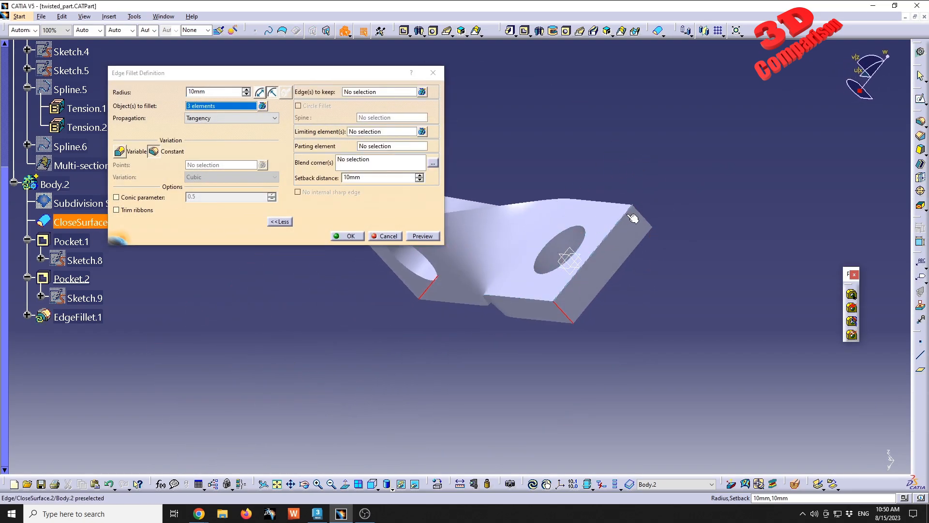
pyautogui.click(348, 235)
pyautogui.moveTo(337, 277); pyautogui.dragTo(507, 318, button='middle')
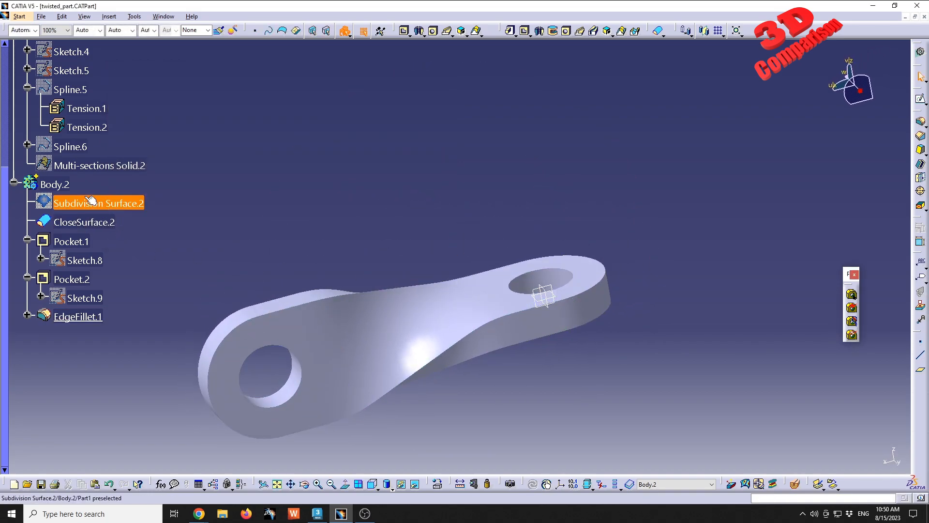
# Step: Show the multi-sections solid with its pads again and compare it with the finished part around the twist
pyautogui.scroll(2, 97, 203)
pyautogui.rightClick(108, 251)
pyautogui.click(145, 280)
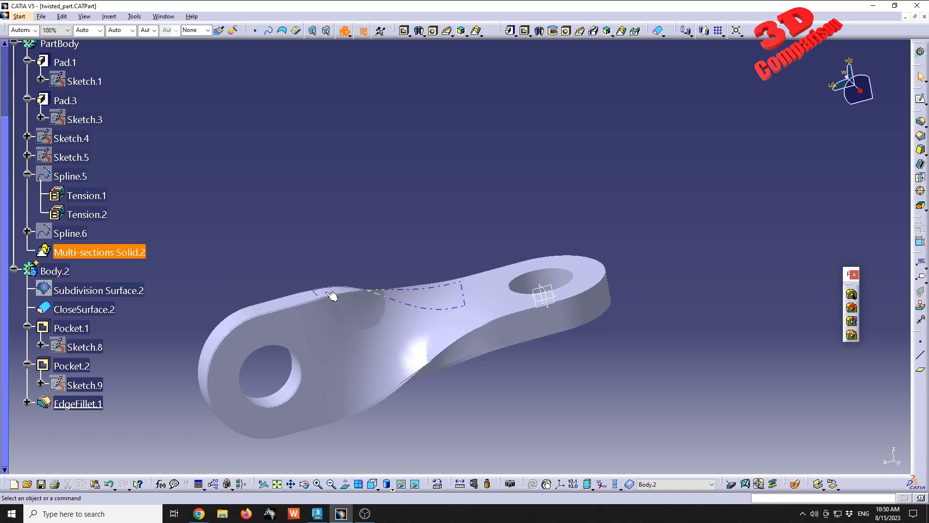
pyautogui.click(405, 307)
pyautogui.moveTo(405, 307); pyautogui.dragTo(505, 265, button='middle')
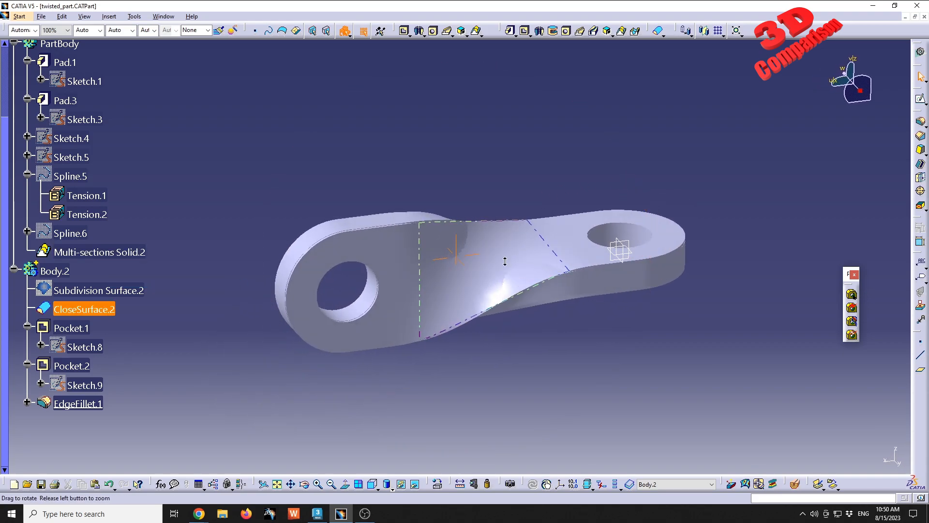
# Step: Inspect the twist where the two solids overlap and check the length defined for the first pad without changing it
pyautogui.moveTo(308, 274); pyautogui.dragTo(426, 203, button='middle')
pyautogui.moveTo(474, 166); pyautogui.dragTo(541, 296, button='middle')
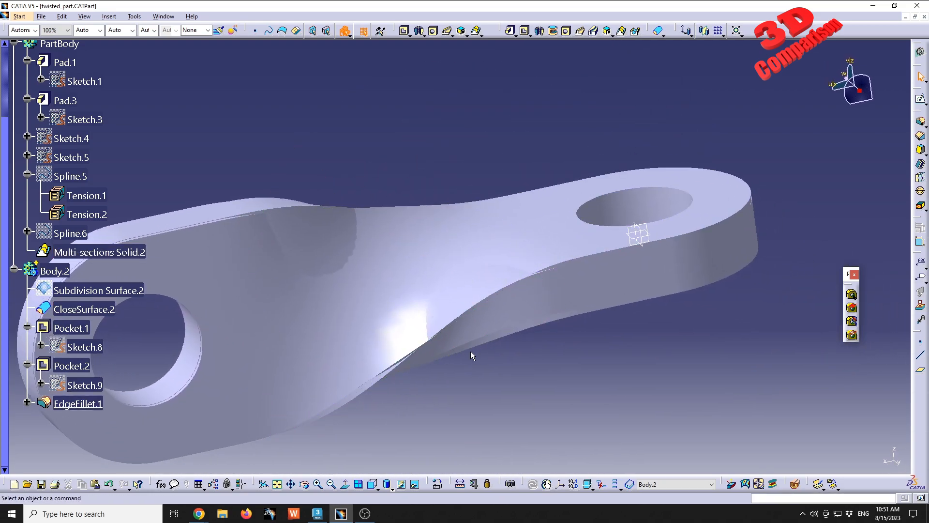
pyautogui.scroll(2, 92, 165)
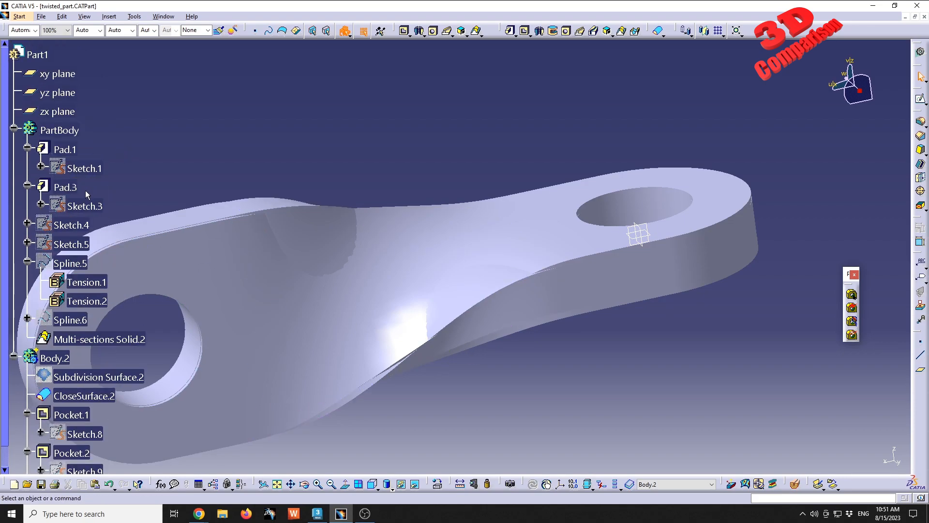
pyautogui.doubleClick(69, 152)
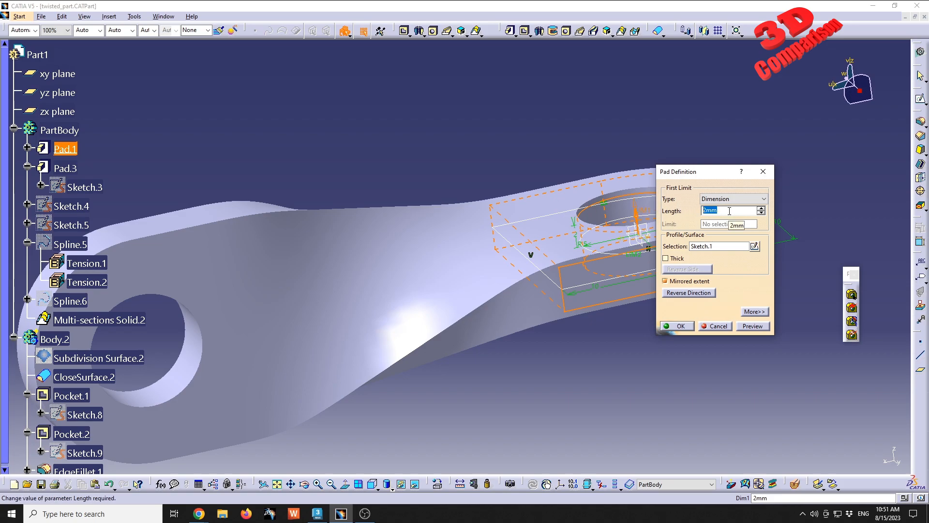
pyautogui.click(724, 328)
pyautogui.moveTo(383, 305); pyautogui.dragTo(329, 296, button='middle')
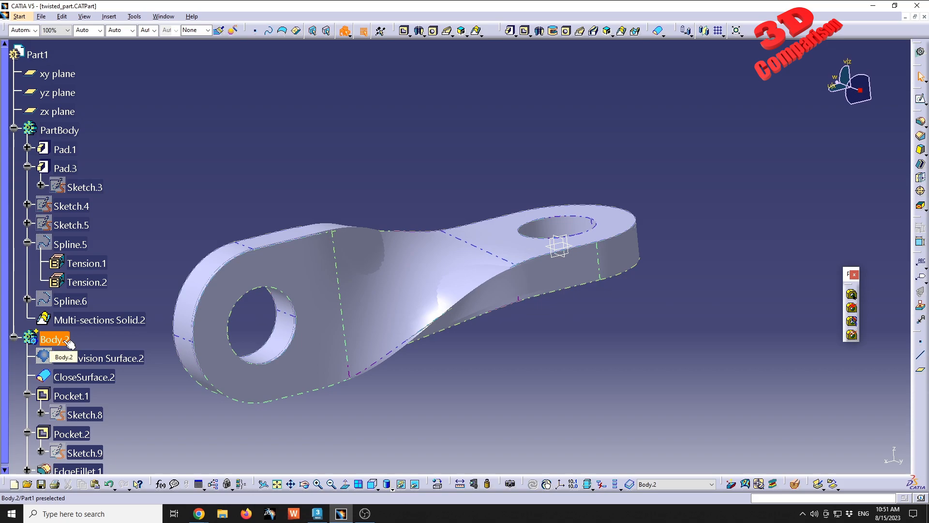
# Step: Hide PartBody and Body.2
pyautogui.rightClick(62, 132)
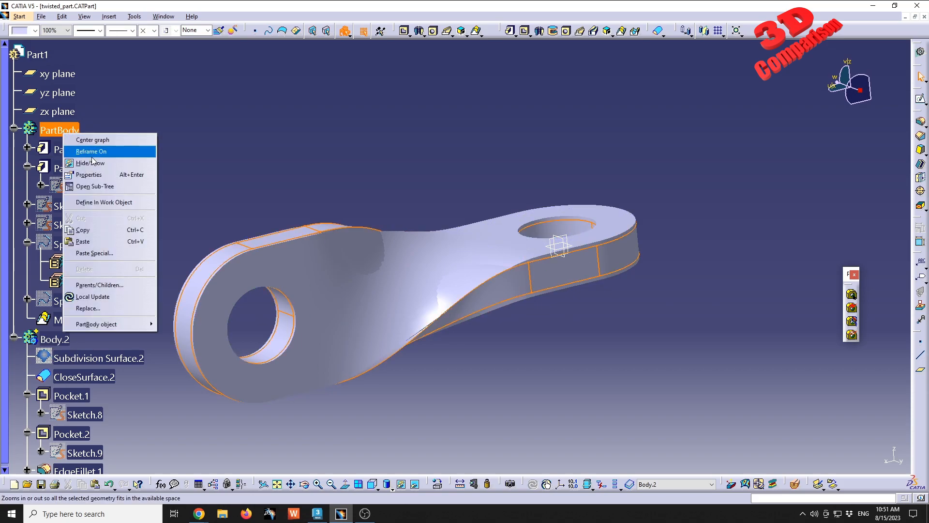
pyautogui.click(186, 167)
pyautogui.rightClick(68, 341)
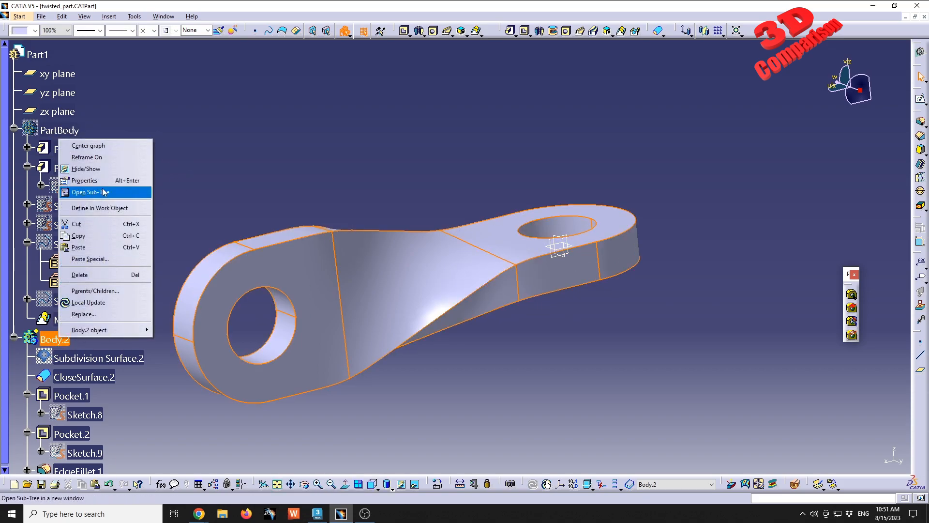
pyautogui.click(98, 170)
# Step: Insert a new empty body into the part
pyautogui.click(53, 55)
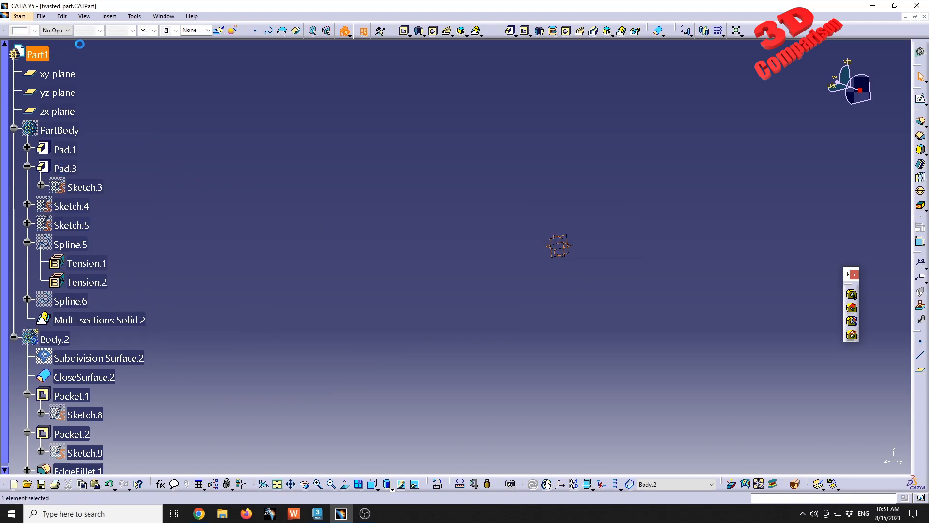
pyautogui.click(116, 21)
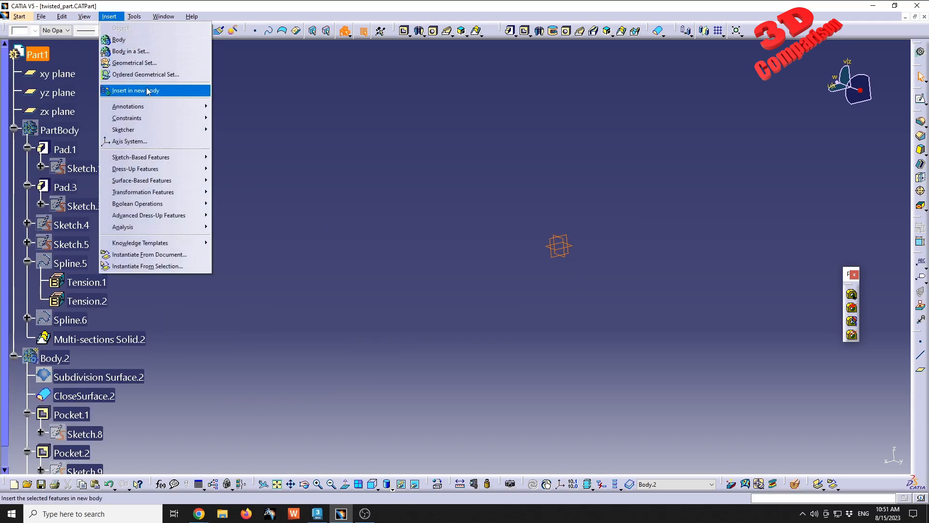
pyautogui.click(120, 34)
pyautogui.click(68, 340)
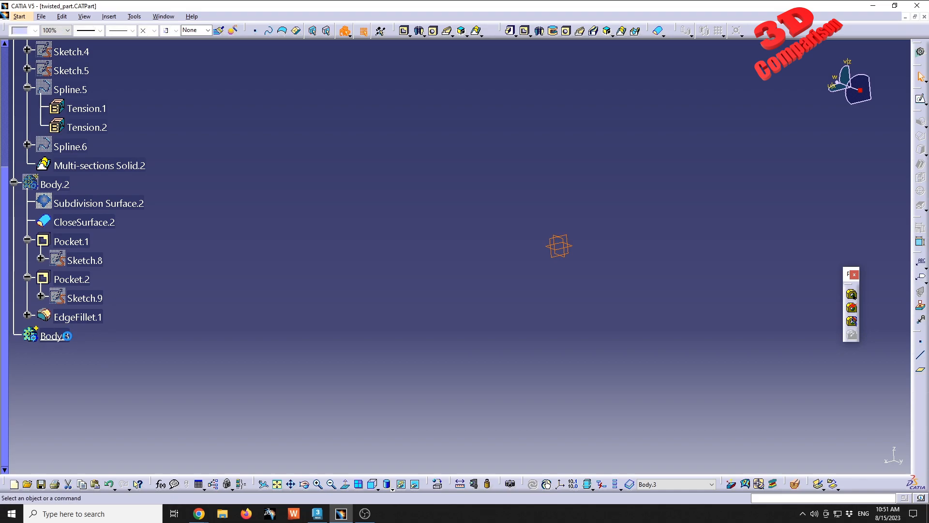
pyautogui.click(530, 309)
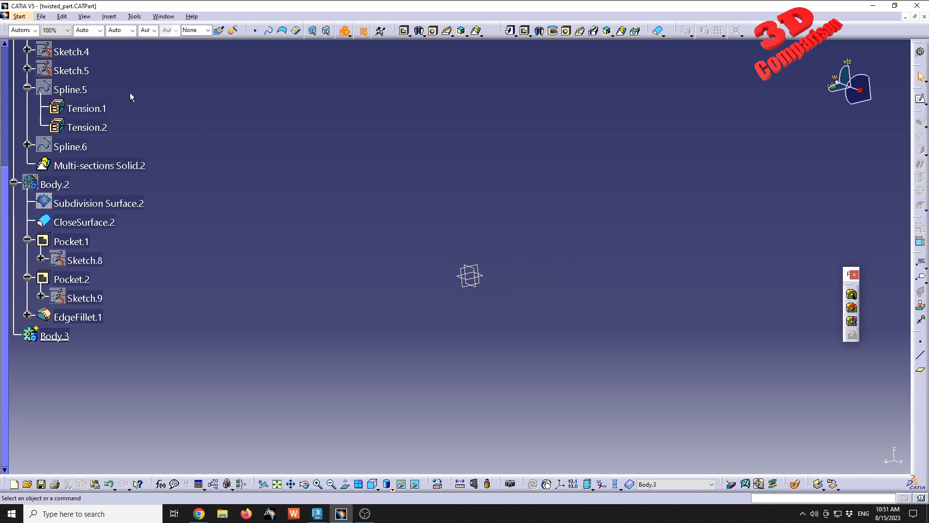
# Step: Switch to the Shape workbench for subdivision surface modelling
pyautogui.click(20, 16)
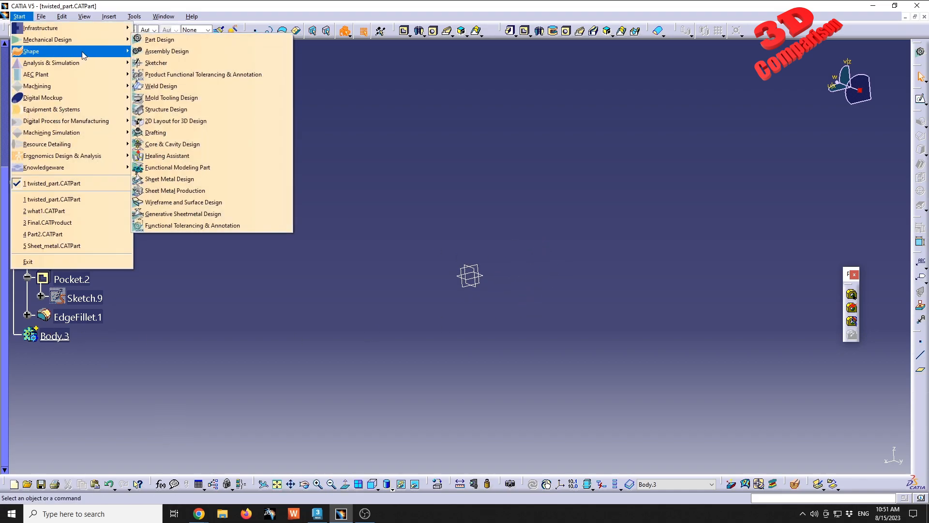
pyautogui.moveTo(83, 56)
pyautogui.click(176, 85)
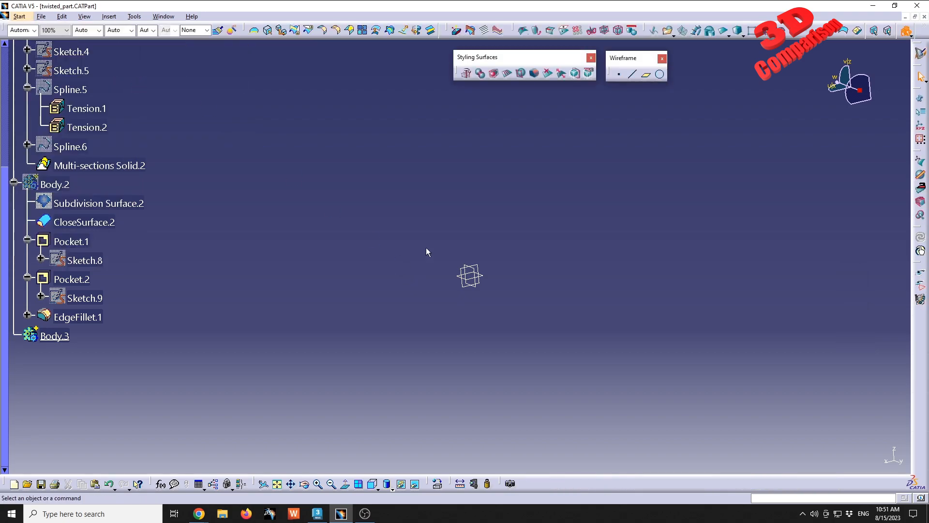
# Step: Try to create a box subdivision surface with the xy plane selected, and delete both resulting surfaces
pyautogui.click(482, 276)
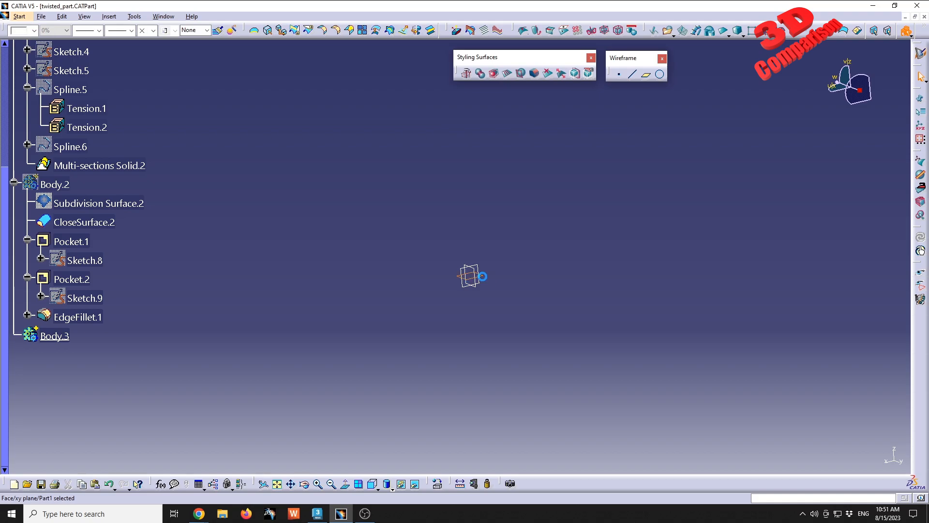
pyautogui.click(737, 31)
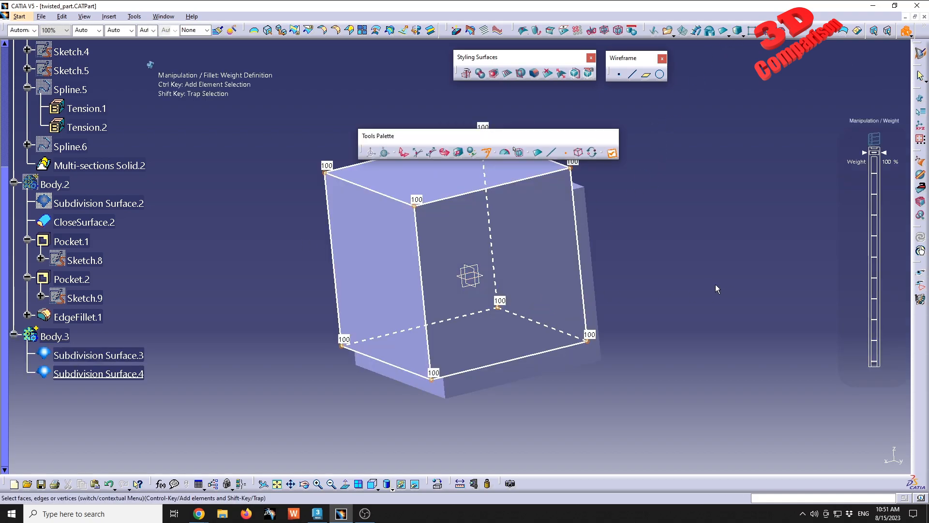
pyautogui.press('Escape')
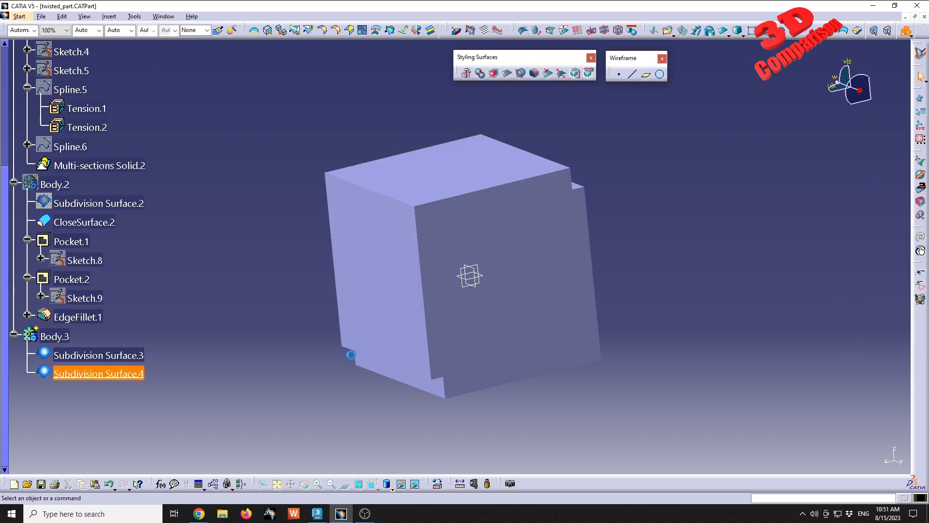
pyautogui.click(135, 372)
pyautogui.press('Delete')
pyautogui.click(131, 356)
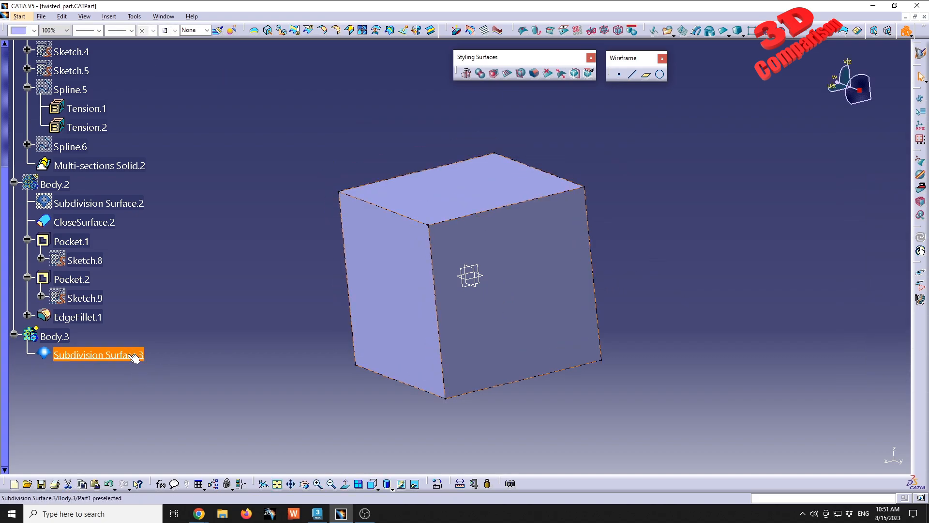
pyautogui.press('Delete')
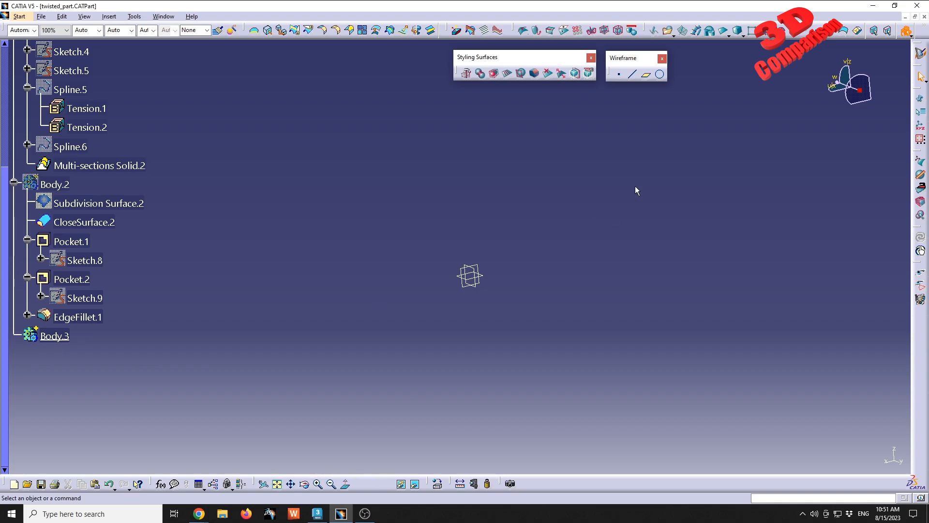
# Step: Try to create the subdivision box again with nothing selected, and delete both surfaces from the new body
pyautogui.click(737, 32)
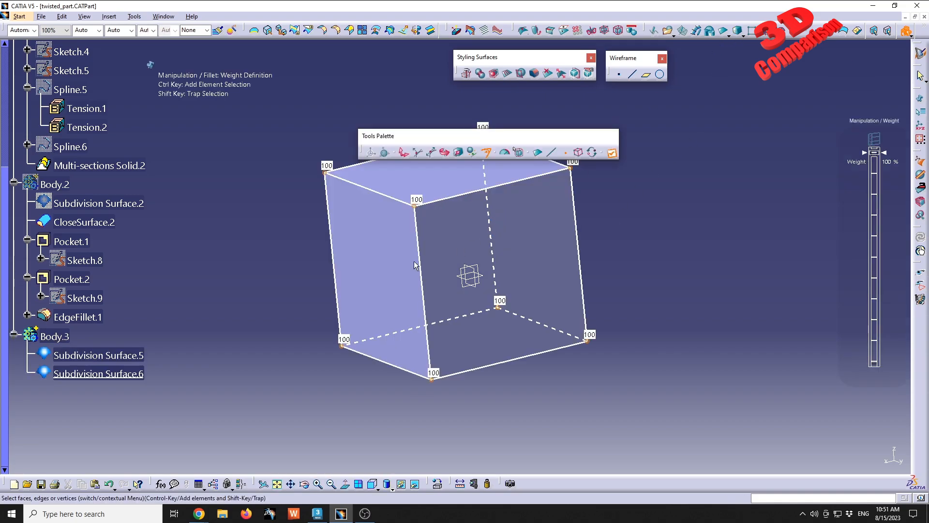
pyautogui.press('Escape')
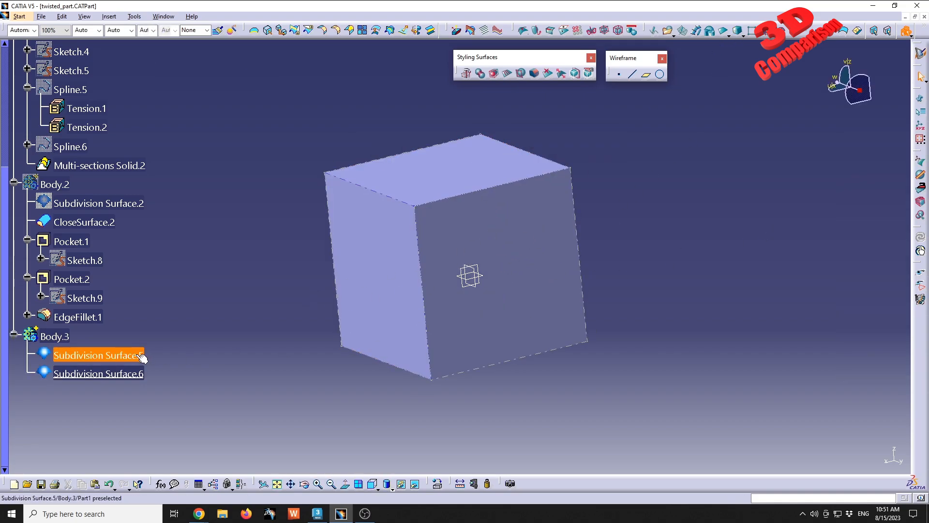
pyautogui.click(124, 371)
pyautogui.press('Delete')
pyautogui.click(121, 358)
pyautogui.press('Delete')
# Step: Define the new body as the work object and create a subdivision box on the xy plane
pyautogui.rightClick(51, 336)
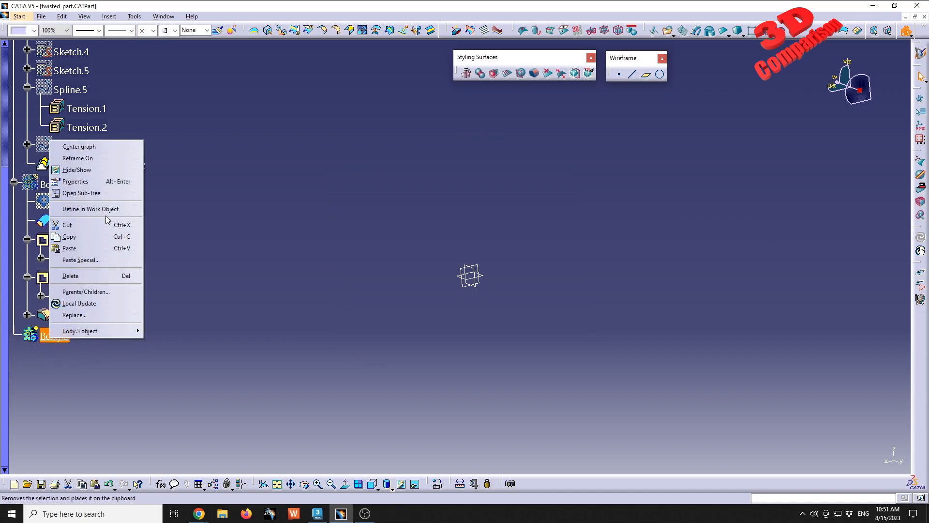
pyautogui.click(115, 209)
pyautogui.scroll(3, 155, 267)
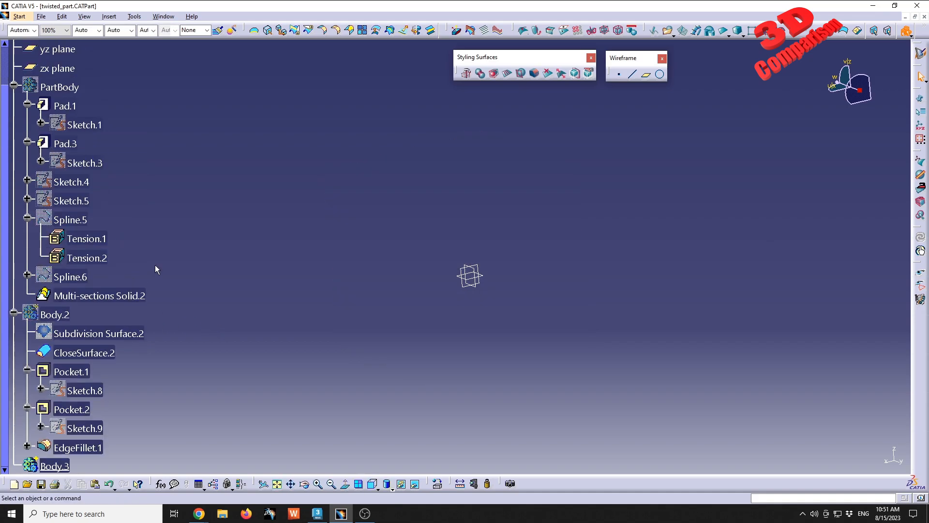
pyautogui.scroll(1, 64, 71)
pyautogui.click(67, 77)
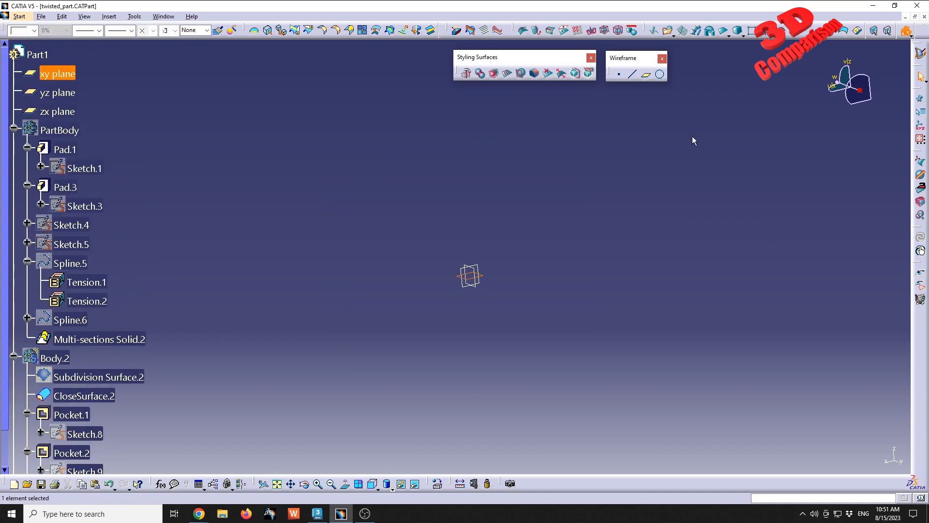
pyautogui.click(738, 31)
pyautogui.moveTo(615, 246); pyautogui.dragTo(482, 259, button='middle')
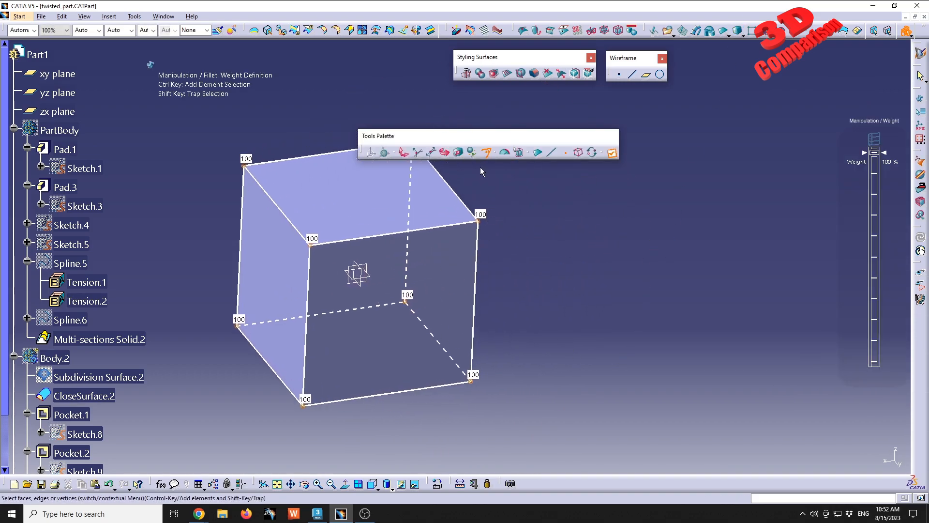
# Step: Scale the whole box with Affinity to 200 mm in X, 4 mm in Y and 20 mm in Z
pyautogui.click(458, 153)
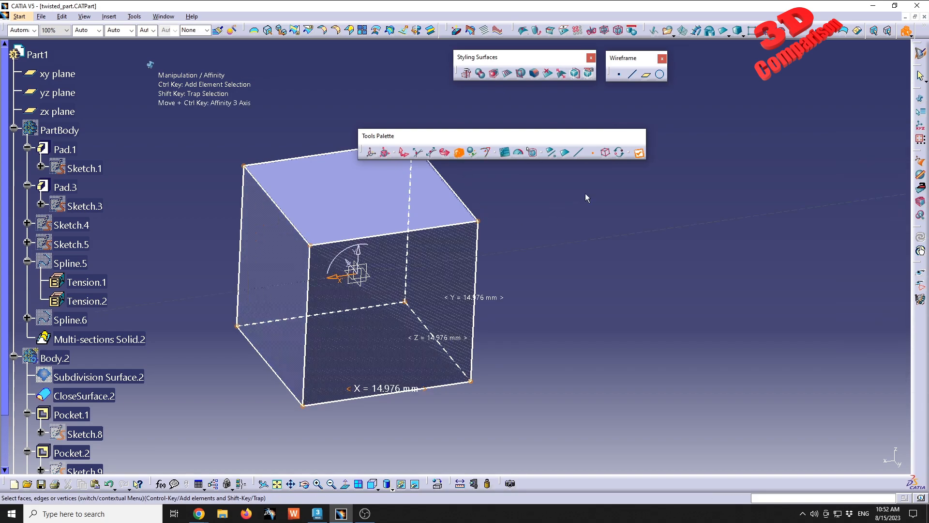
pyautogui.click(505, 153)
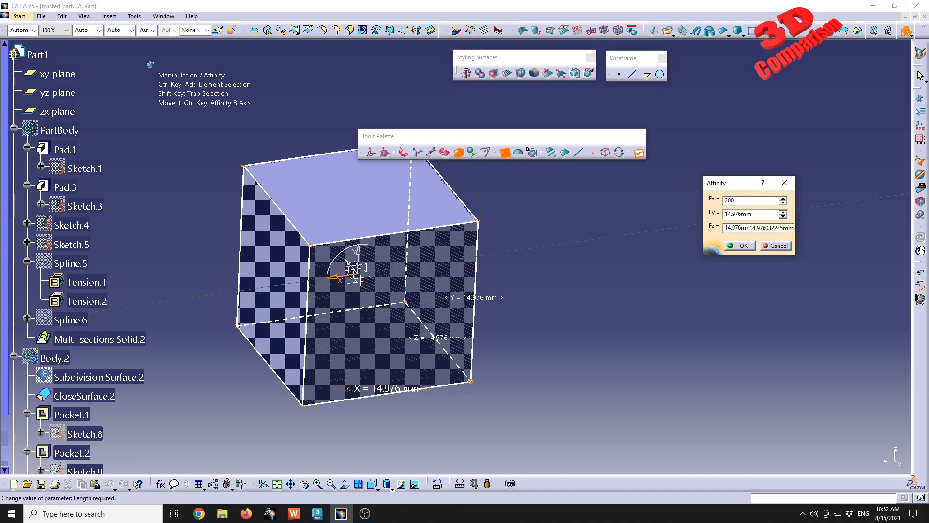
pyautogui.press('Tab')
pyautogui.moveTo(526, 241); pyautogui.dragTo(516, 318, button='middle')
pyautogui.moveTo(457, 269); pyautogui.dragTo(513, 264, button='middle')
pyautogui.write('5')
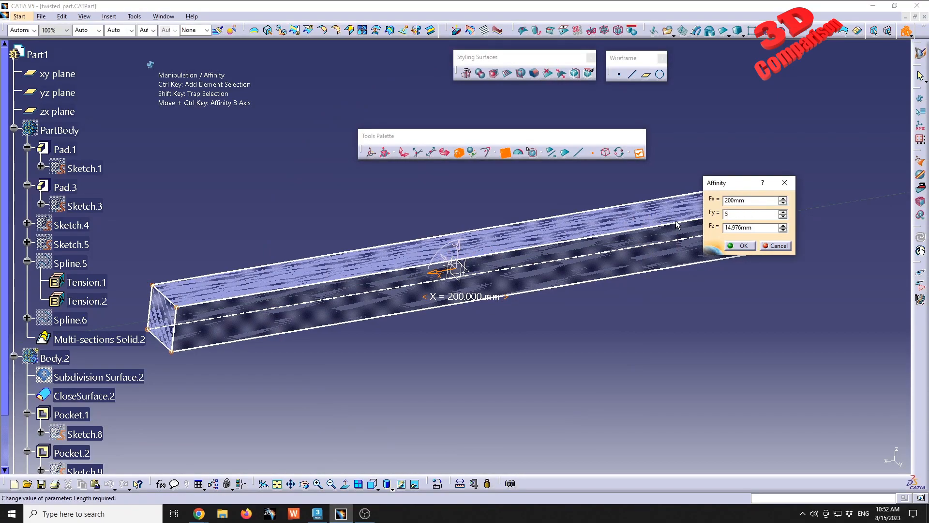
pyautogui.press('Tab')
pyautogui.doubleClick(731, 213)
pyautogui.write('4')
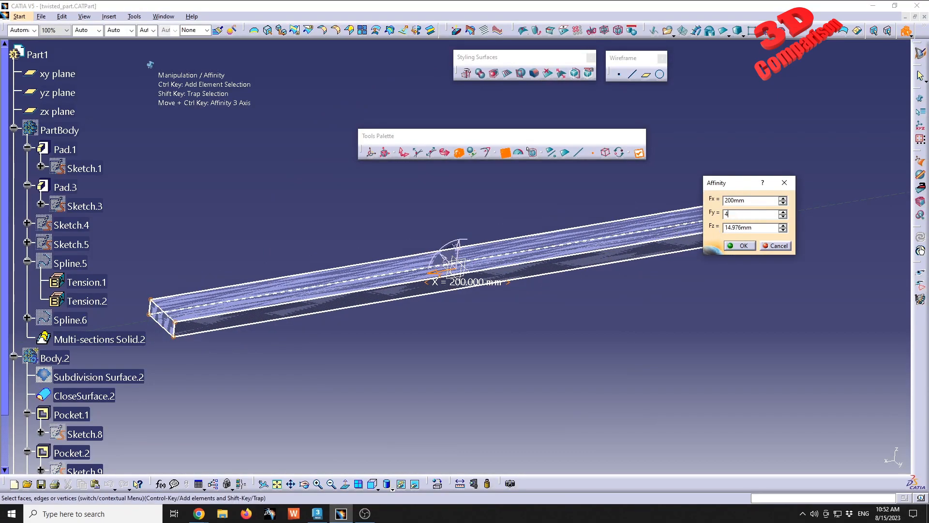
pyautogui.press('Tab')
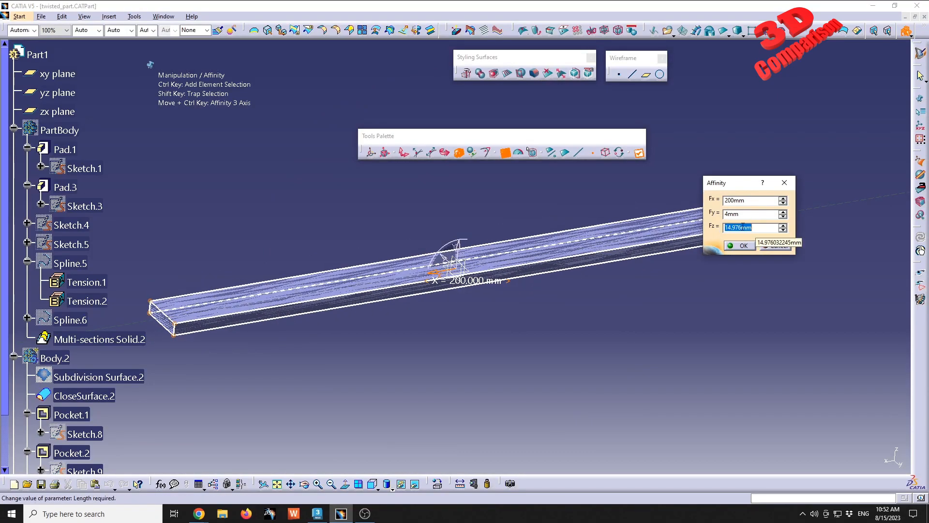
pyautogui.write('20')
pyautogui.press('Tab')
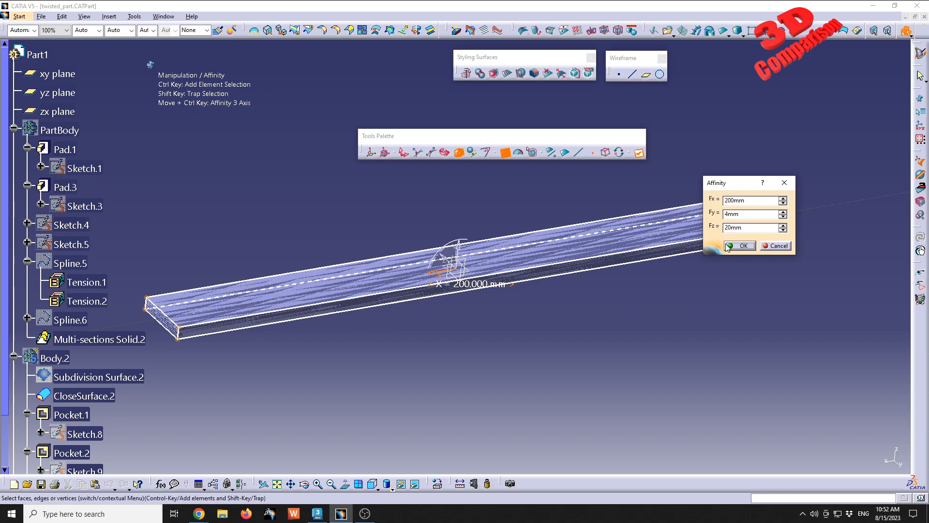
pyautogui.click(739, 246)
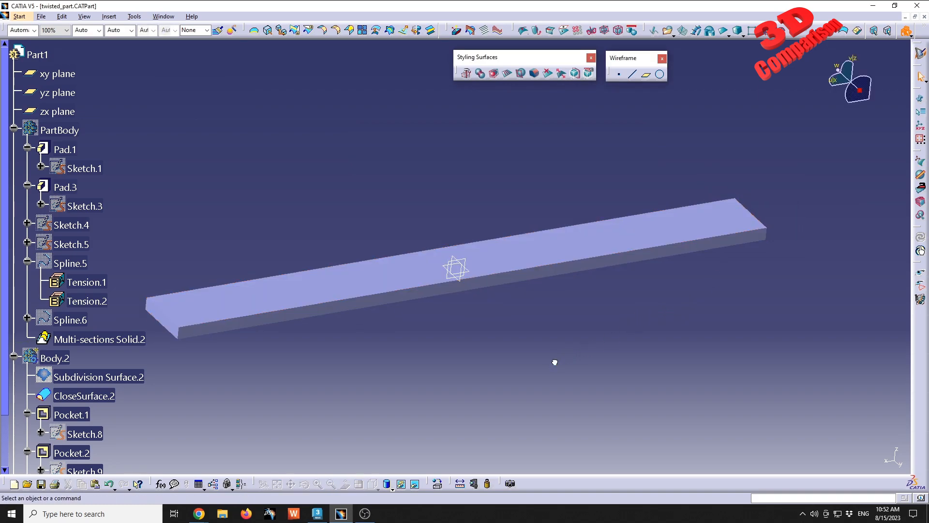
# Step: Start Face Cutting on the flat bar's subdivision surface and set the number of sections to 16
pyautogui.click(533, 265)
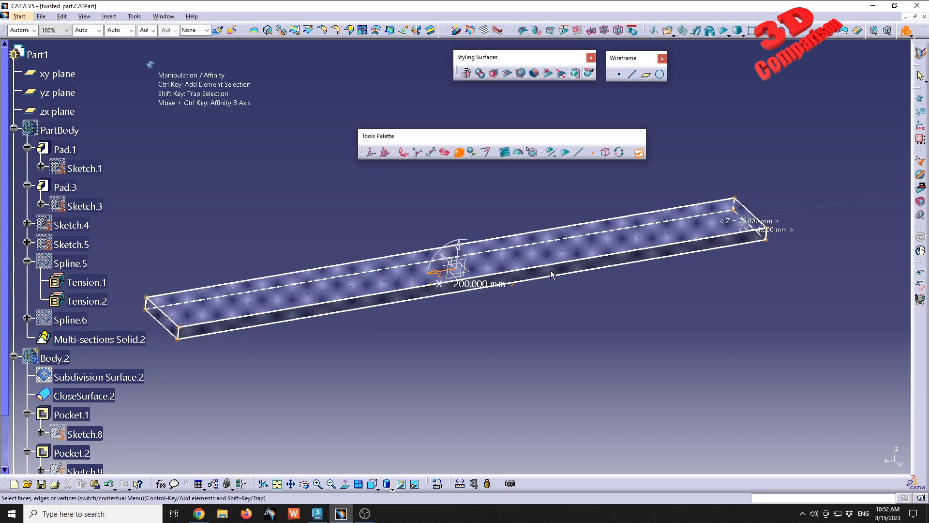
pyautogui.click(535, 174)
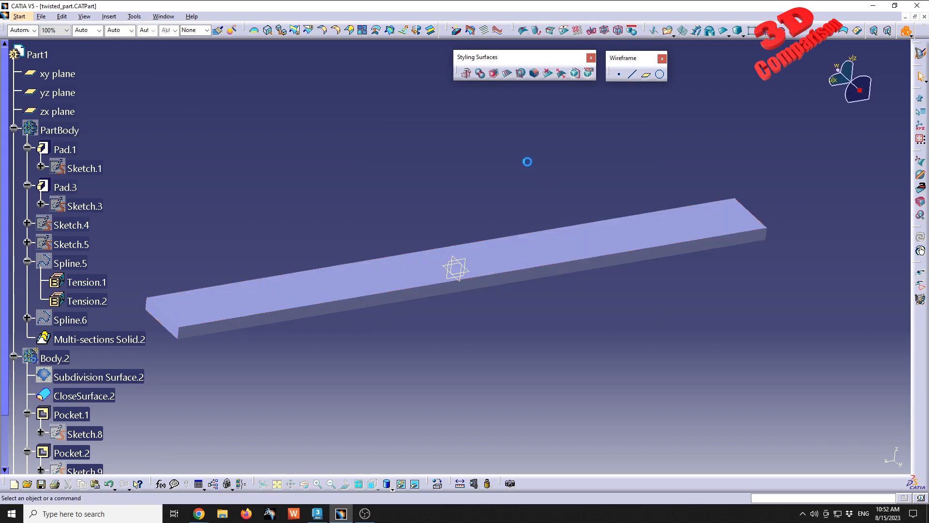
pyautogui.click(507, 73)
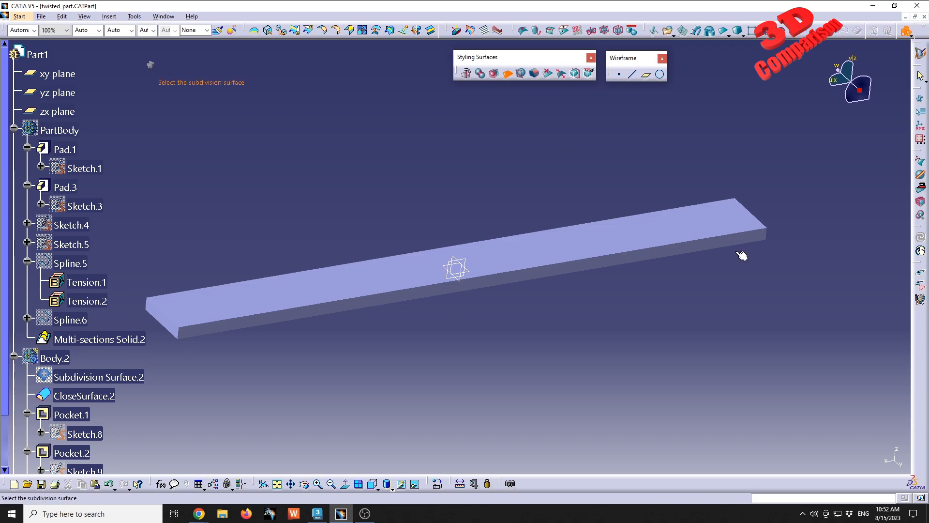
pyautogui.click(550, 268)
pyautogui.moveTo(874, 337); pyautogui.dragTo(879, 154)
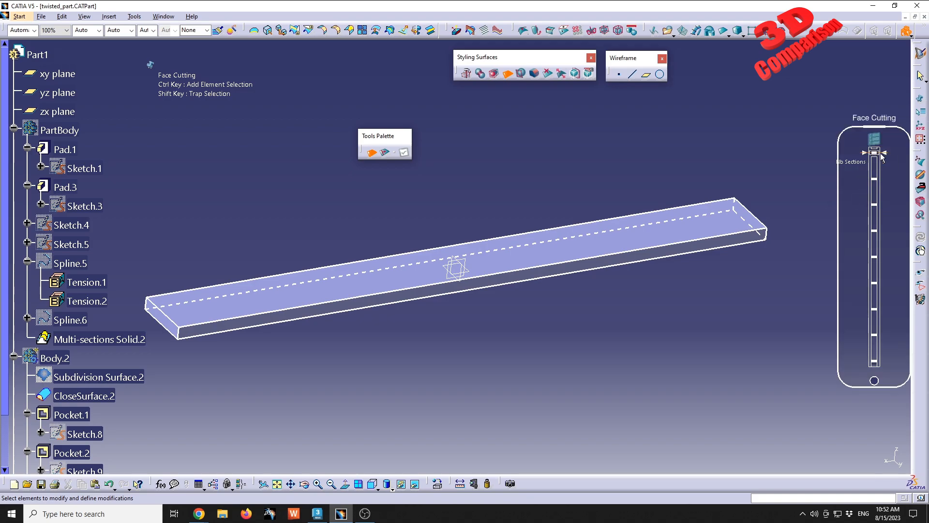
pyautogui.click(878, 141)
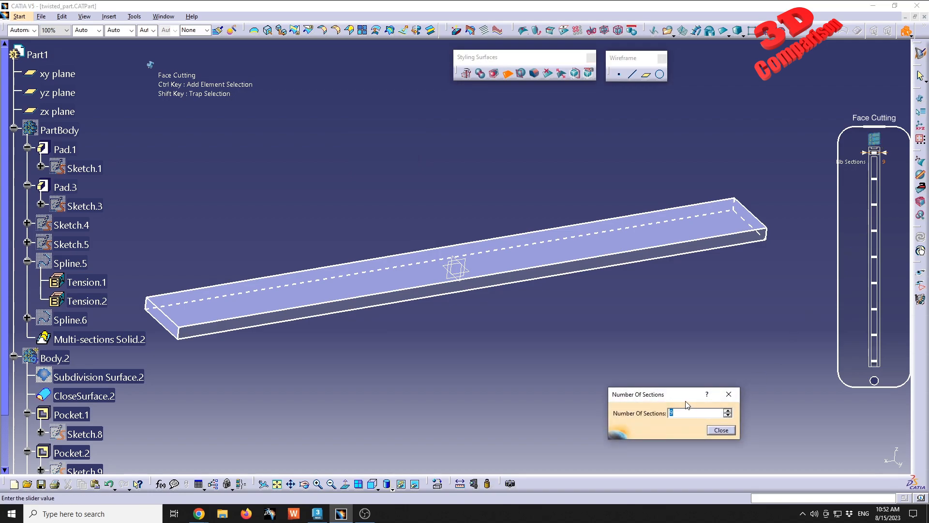
pyautogui.press('Tab')
pyautogui.click(519, 285)
pyautogui.click(720, 430)
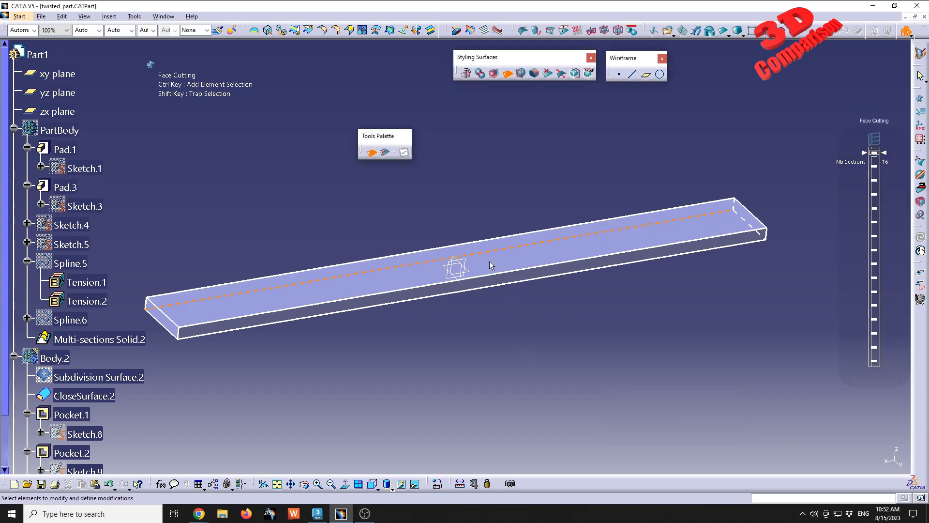
# Step: Cut the bar crosswise from its long edge, reducing the number of sections to 9
pyautogui.click(495, 272)
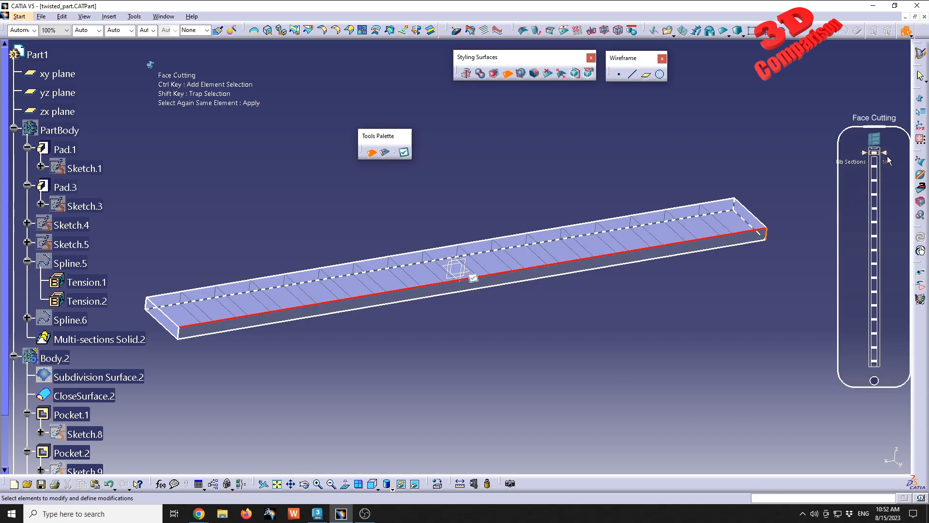
pyautogui.moveTo(885, 158); pyautogui.dragTo(885, 249)
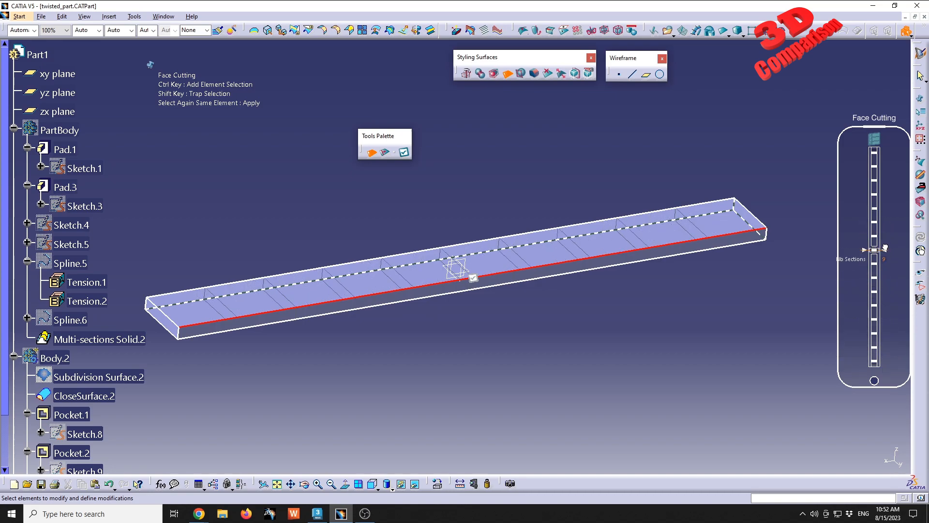
pyautogui.click(473, 277)
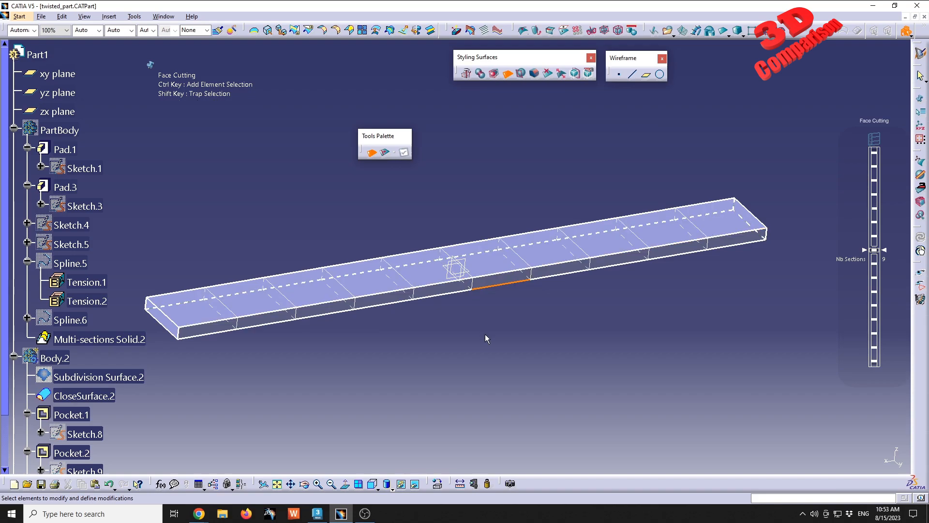
pyautogui.click(533, 329)
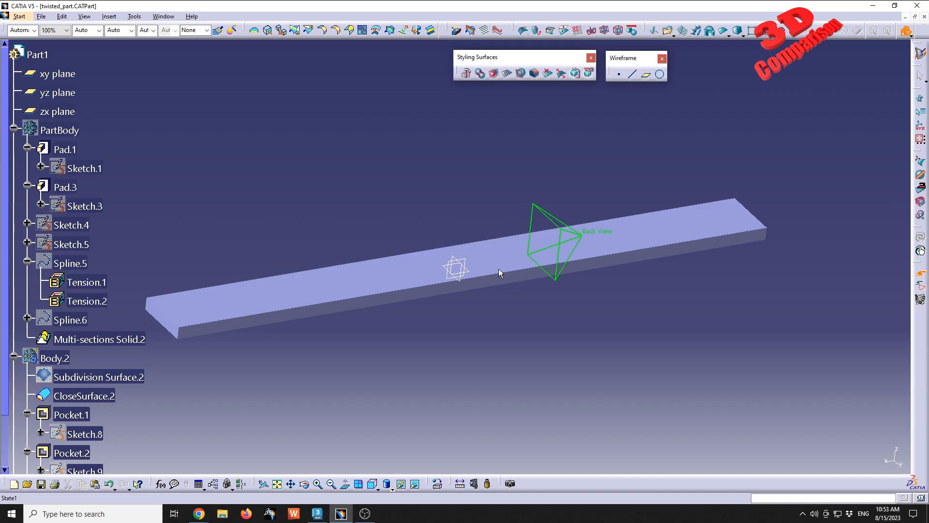
# Step: Select all the inner cross-sections of the bar, excluding the two ends, and rotate them with R/x at 90 deg
pyautogui.click(482, 301)
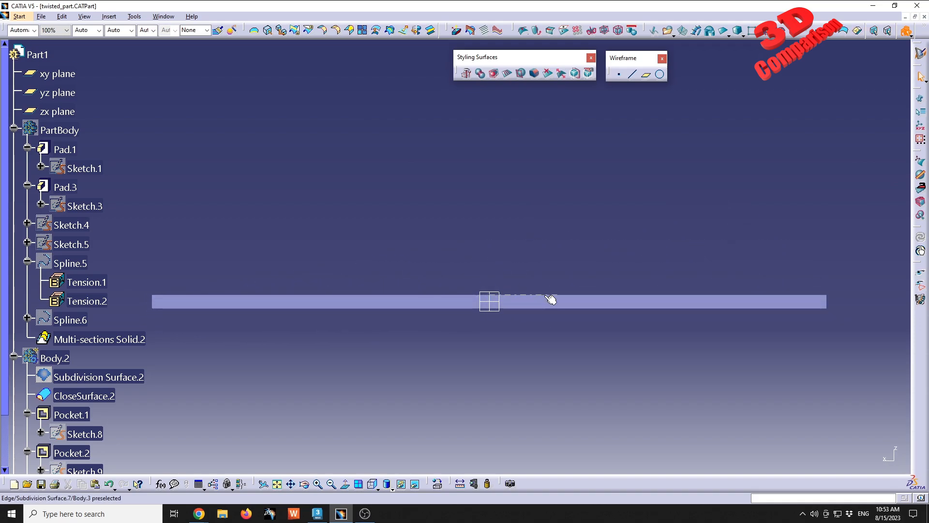
pyautogui.doubleClick(547, 301)
pyautogui.moveTo(547, 301); pyautogui.dragTo(536, 239, button='middle')
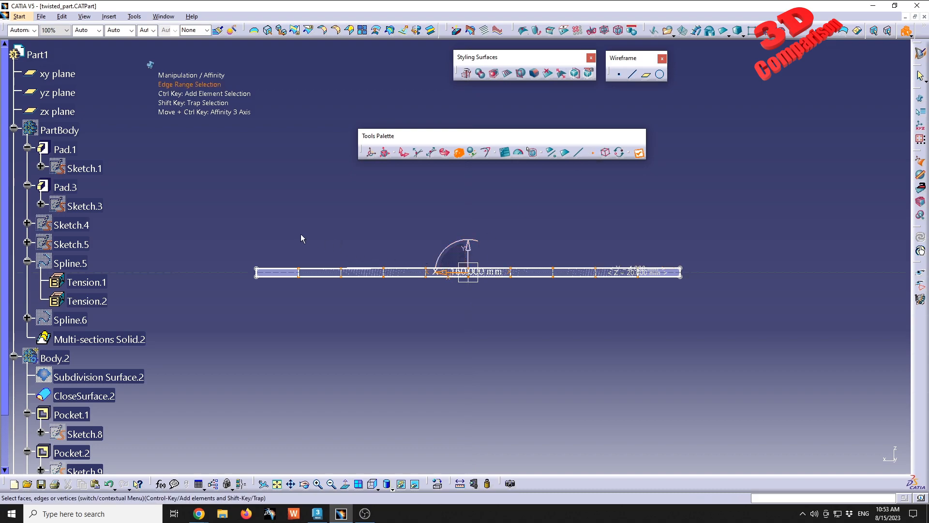
pyautogui.keyDown('shift'); pyautogui.moveTo(291, 209); pyautogui.dragTo(646, 326); pyautogui.keyUp('shift')
pyautogui.moveTo(560, 307); pyautogui.dragTo(464, 306, button='middle')
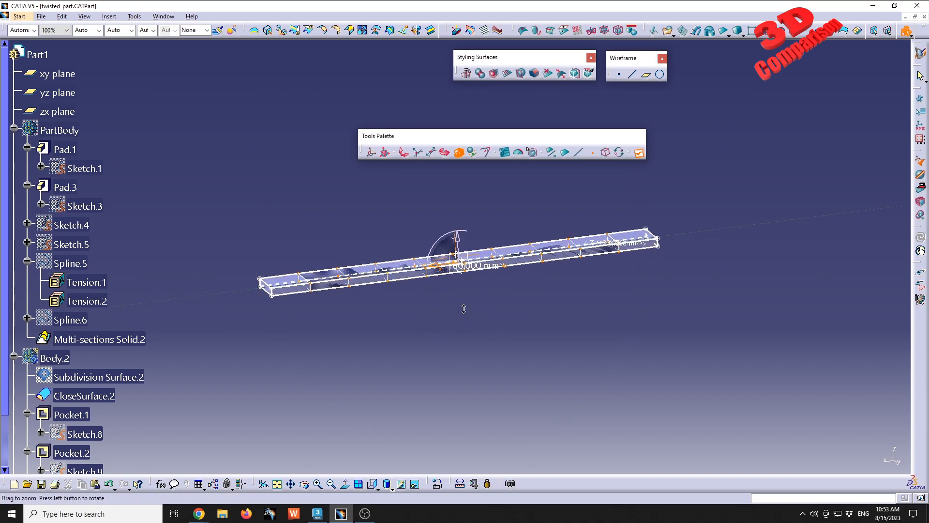
pyautogui.click(444, 153)
pyautogui.click(505, 152)
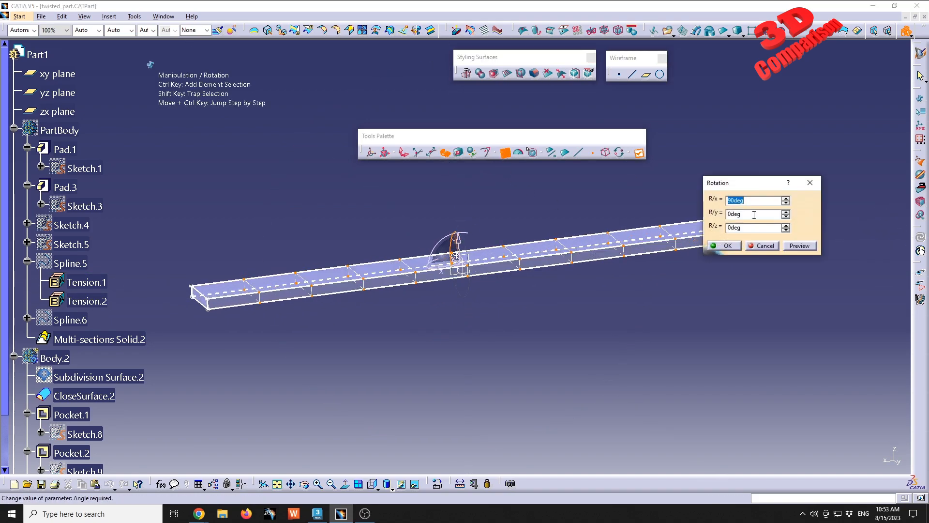
pyautogui.click(800, 246)
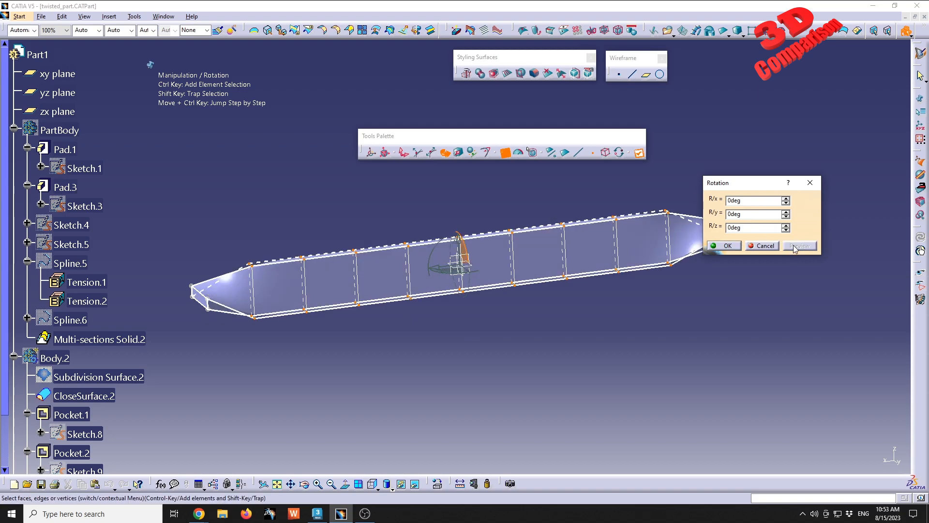
pyautogui.click(724, 245)
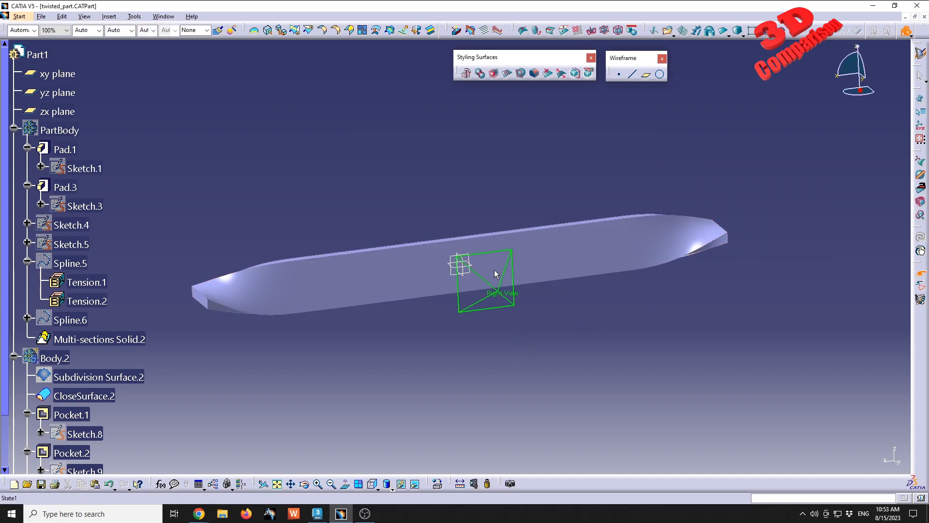
# Step: Select the seven middle cross-sections of the bar and rotate them with R/x at -90 deg
pyautogui.doubleClick(515, 275)
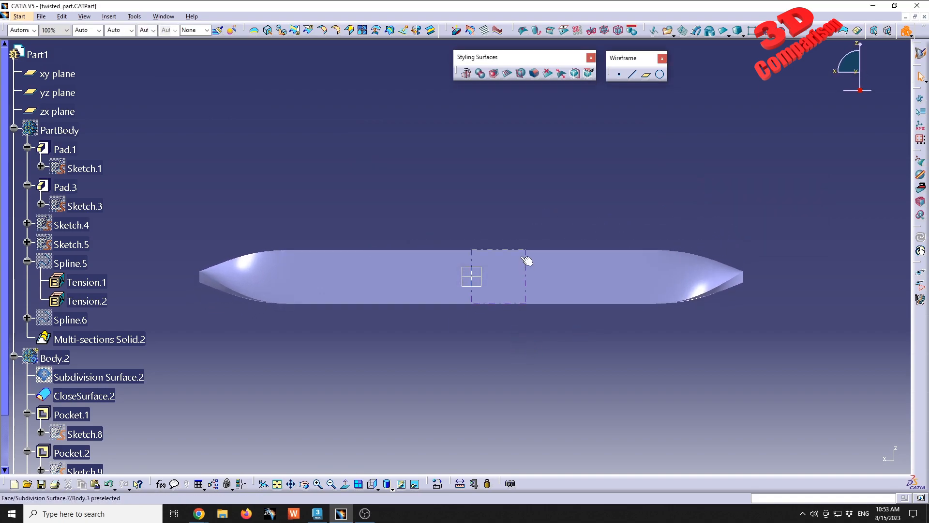
pyautogui.keyDown('shift'); pyautogui.moveTo(296, 210); pyautogui.dragTo(653, 354); pyautogui.keyUp('shift')
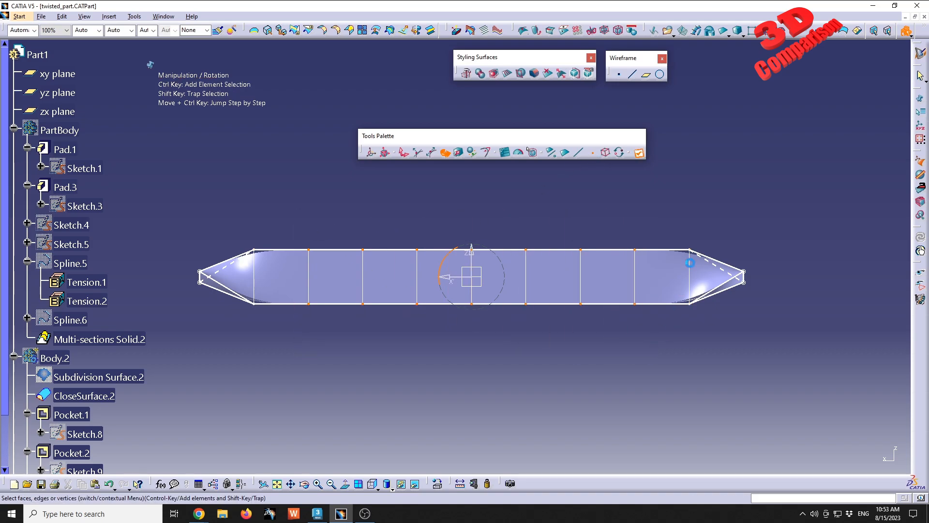
pyautogui.click(458, 153)
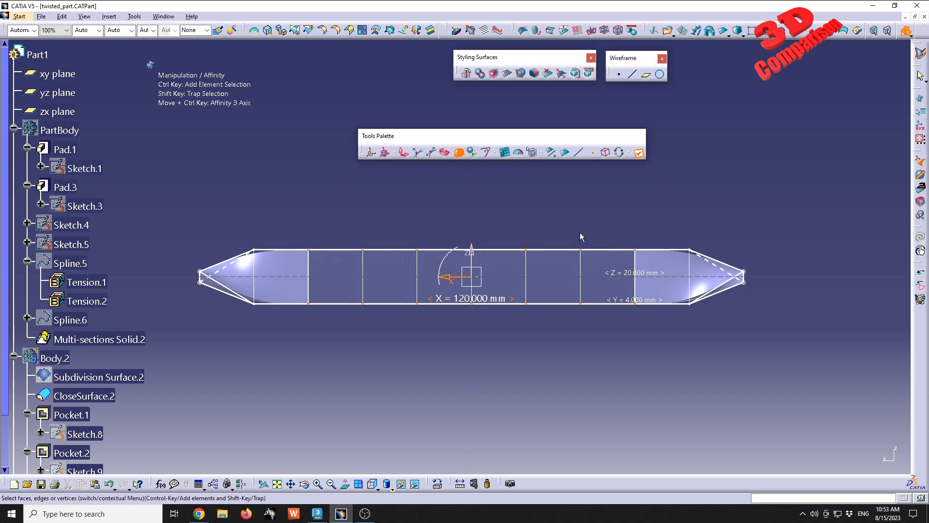
pyautogui.click(444, 153)
pyautogui.click(505, 153)
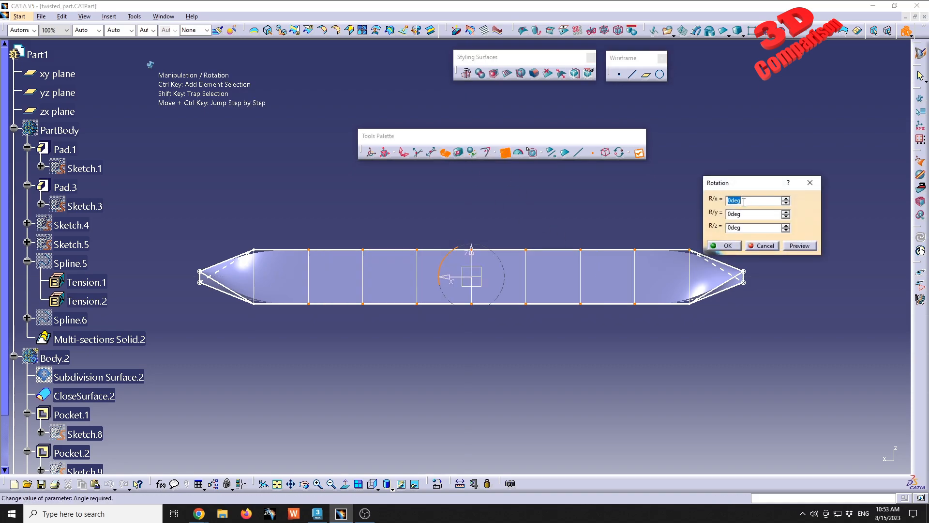
pyautogui.write('-90')
pyautogui.click(791, 246)
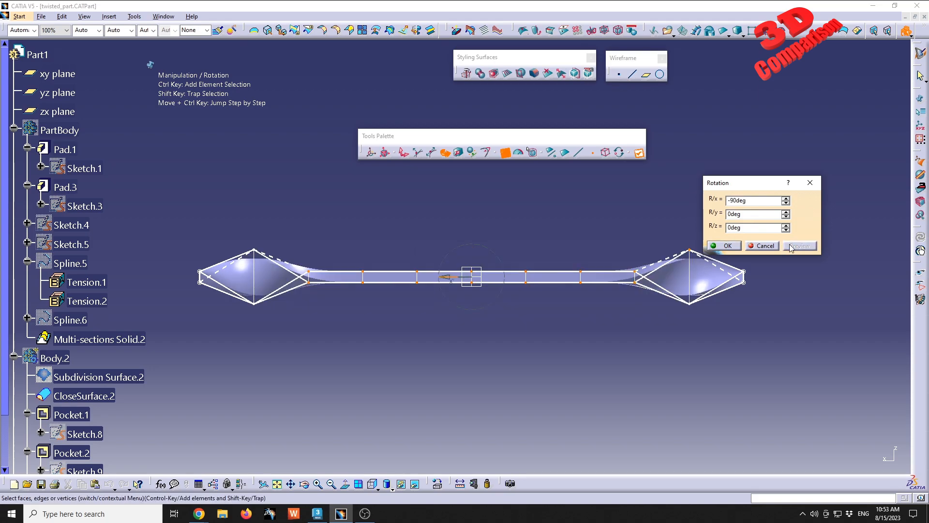
pyautogui.moveTo(473, 176); pyautogui.dragTo(508, 353, button='middle')
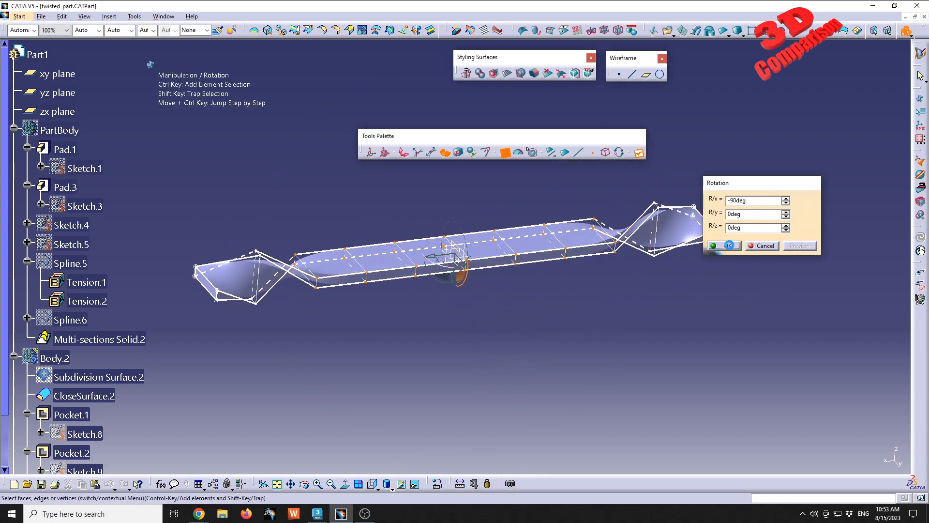
pyautogui.click(729, 245)
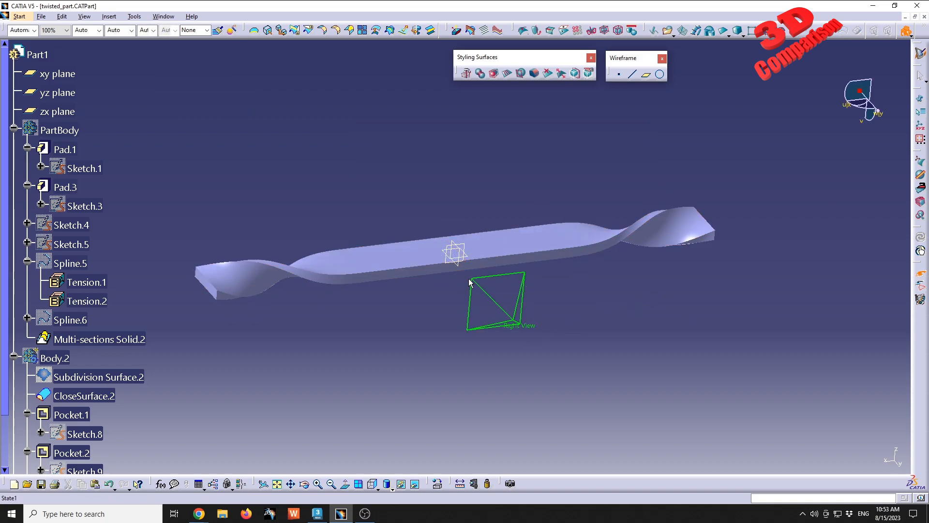
# Step: Select the five middle cross-sections of the bar and rotate them with R/x at -180 deg
pyautogui.click(469, 282)
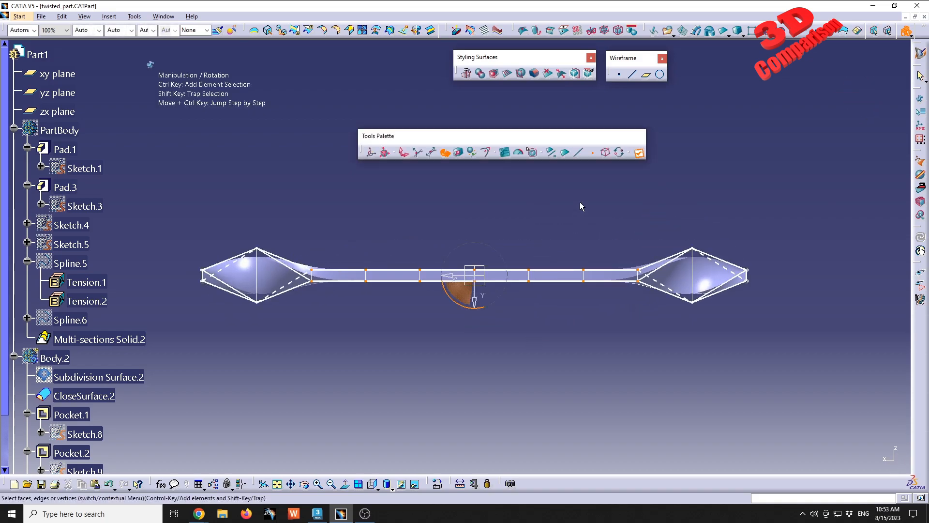
pyautogui.moveTo(329, 221); pyautogui.dragTo(597, 332)
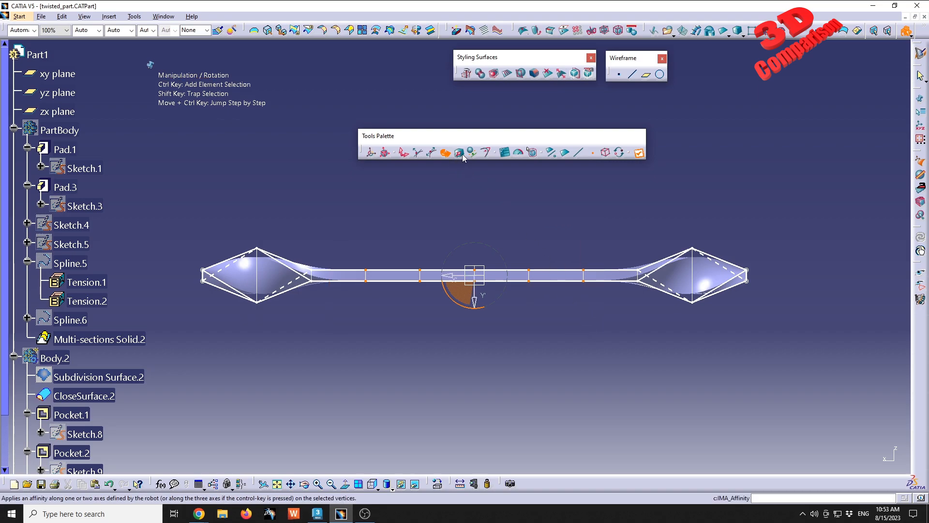
pyautogui.click(505, 152)
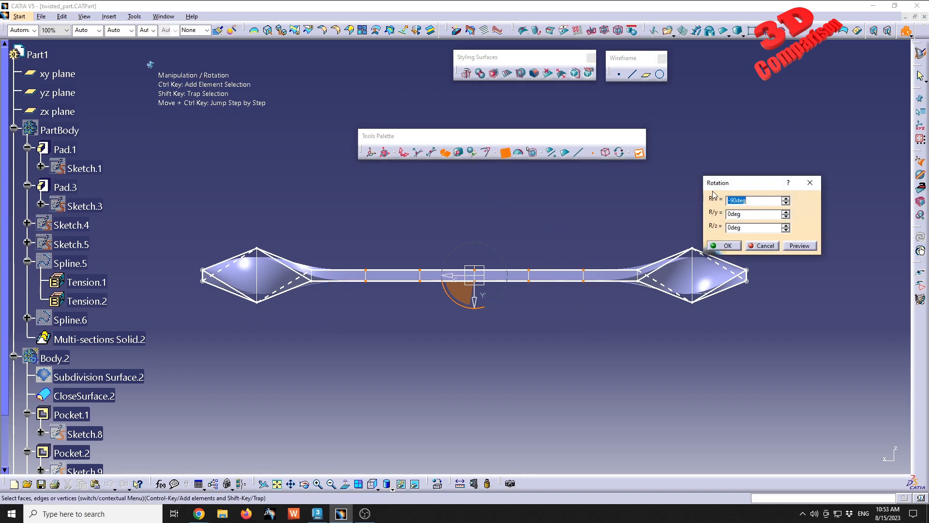
pyautogui.write('-180')
pyautogui.press('Tab')
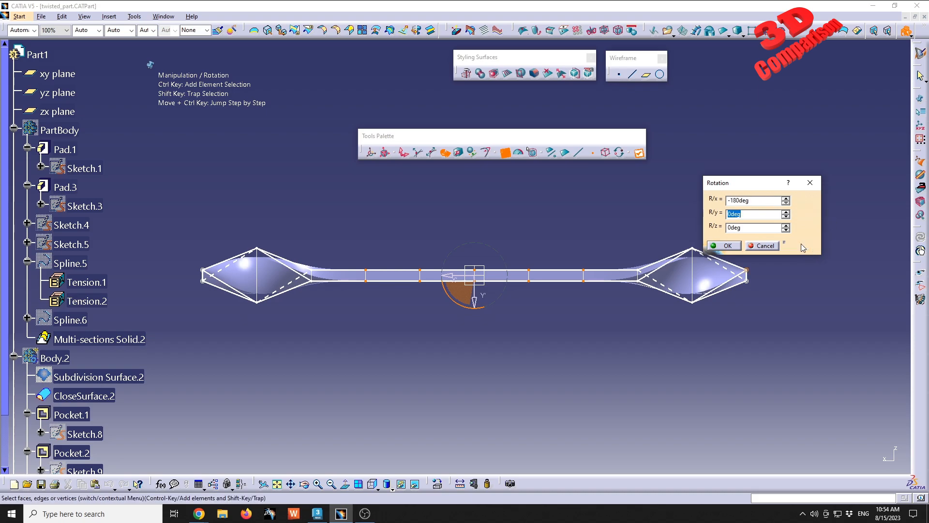
pyautogui.click(800, 246)
pyautogui.click(725, 246)
# Step: Select the three middle cross-sections of the bar and preview their rotation with R/x at -90 deg
pyautogui.keyDown('shift'); pyautogui.moveTo(404, 213); pyautogui.dragTo(553, 349); pyautogui.keyUp('shift')
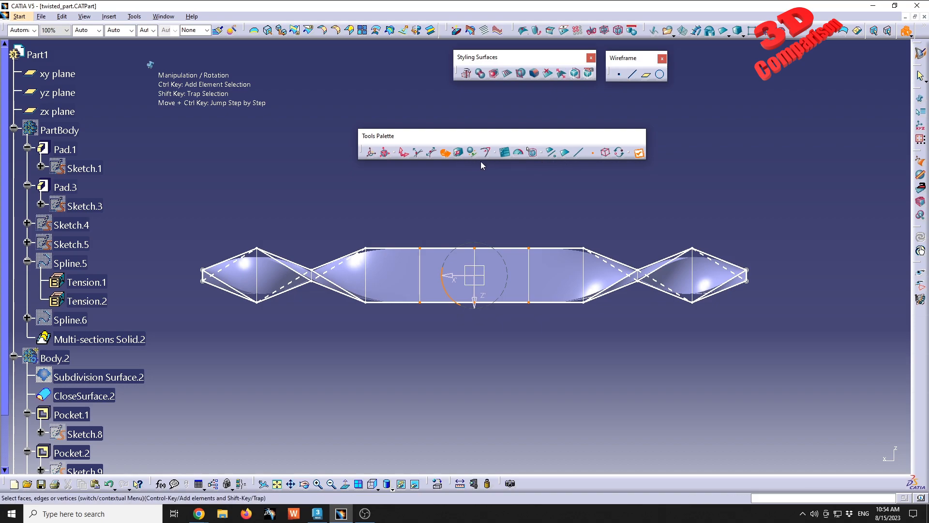
pyautogui.click(505, 153)
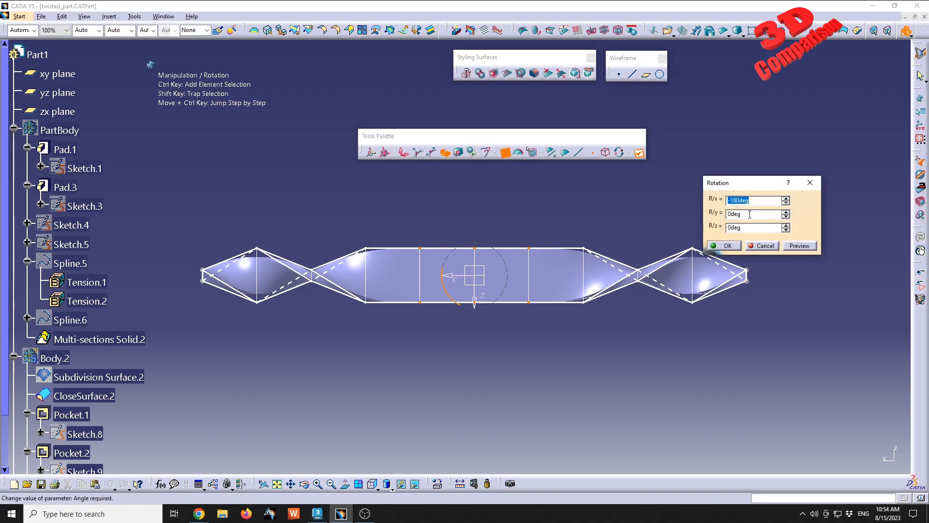
pyautogui.write('-90')
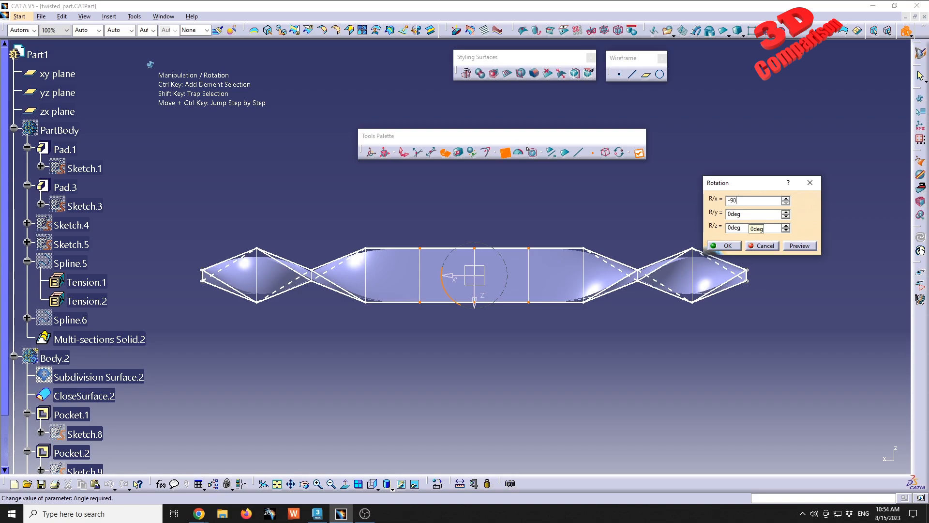
pyautogui.click(800, 246)
# Step: Try R/x at 0 deg for the three middle cross-sections and examine the twist beside them
pyautogui.doubleClick(750, 200)
pyautogui.write('0')
pyautogui.click(799, 245)
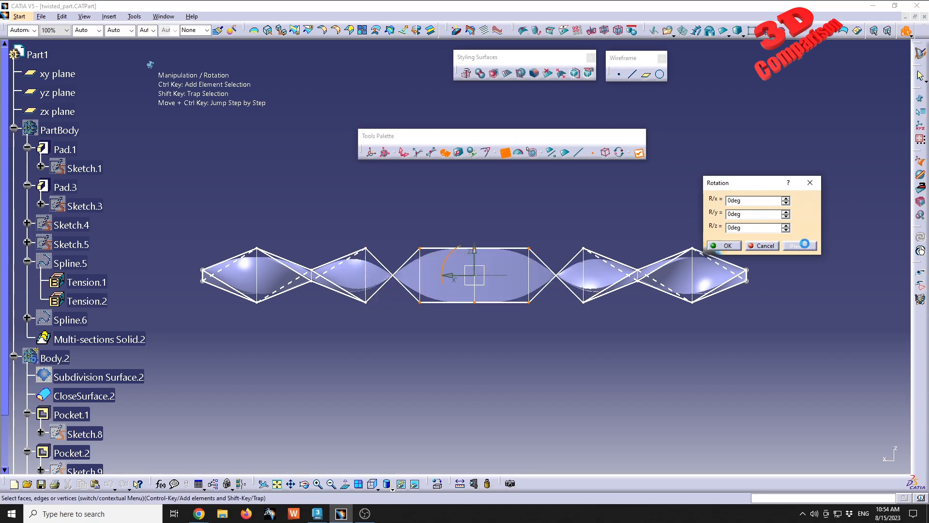
pyautogui.moveTo(390, 287); pyautogui.dragTo(538, 263, button='middle')
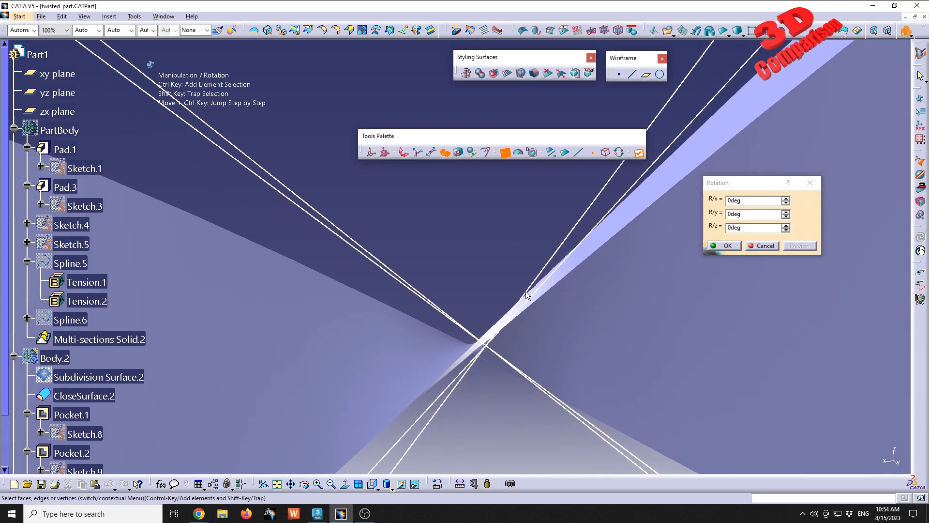
pyautogui.moveTo(486, 275); pyautogui.dragTo(498, 303, button='middle')
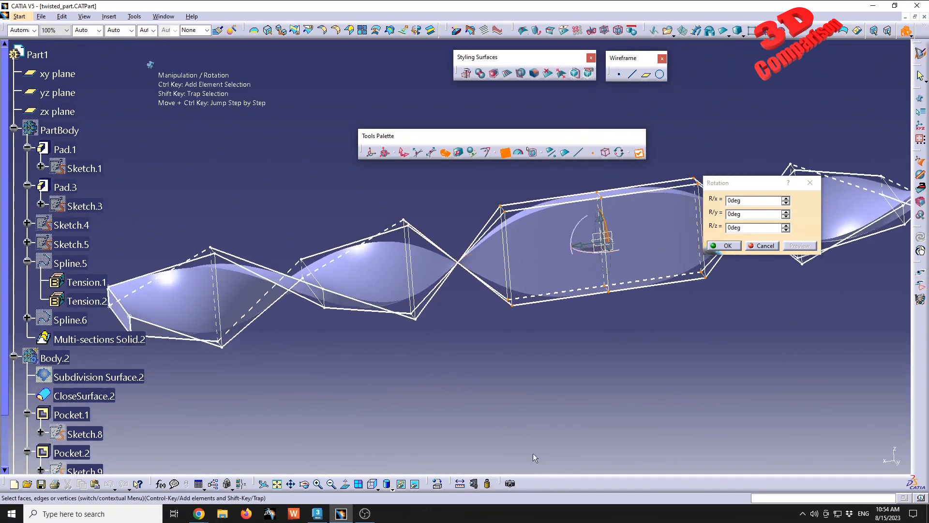
# Step: Rotate the three middle cross-sections of the bar with R/x at 90 deg
pyautogui.moveTo(750, 201); pyautogui.dragTo(618, 205)
pyautogui.write('90')
pyautogui.press('Tab')
pyautogui.click(799, 246)
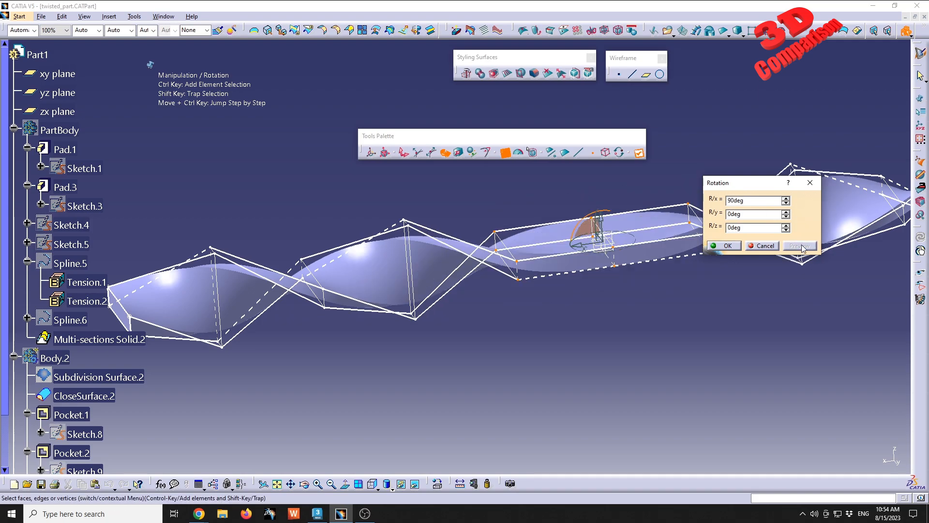
pyautogui.moveTo(547, 265); pyautogui.dragTo(539, 334, button='middle')
pyautogui.click(728, 246)
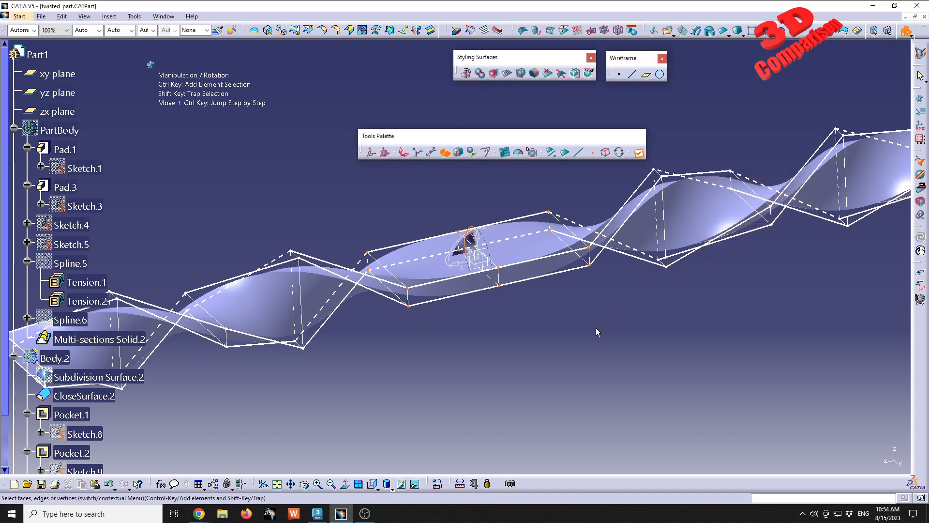
# Step: Select the single middle cross-section of the bar and preview its rotation with R/x at 180 deg
pyautogui.moveTo(550, 297); pyautogui.dragTo(530, 314, button='middle')
pyautogui.keyDown('shift'); pyautogui.moveTo(452, 233); pyautogui.dragTo(528, 348); pyautogui.keyUp('shift')
pyautogui.click(506, 153)
pyautogui.write('180')
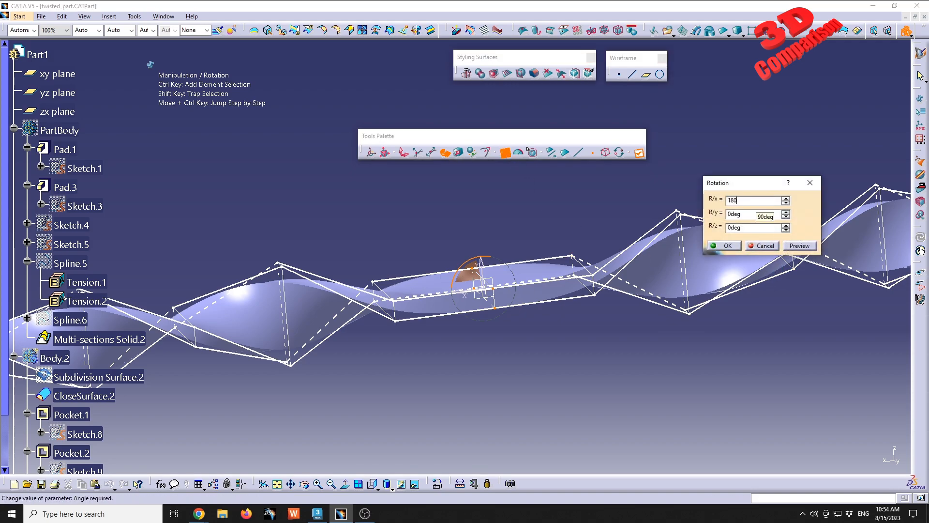
pyautogui.click(800, 245)
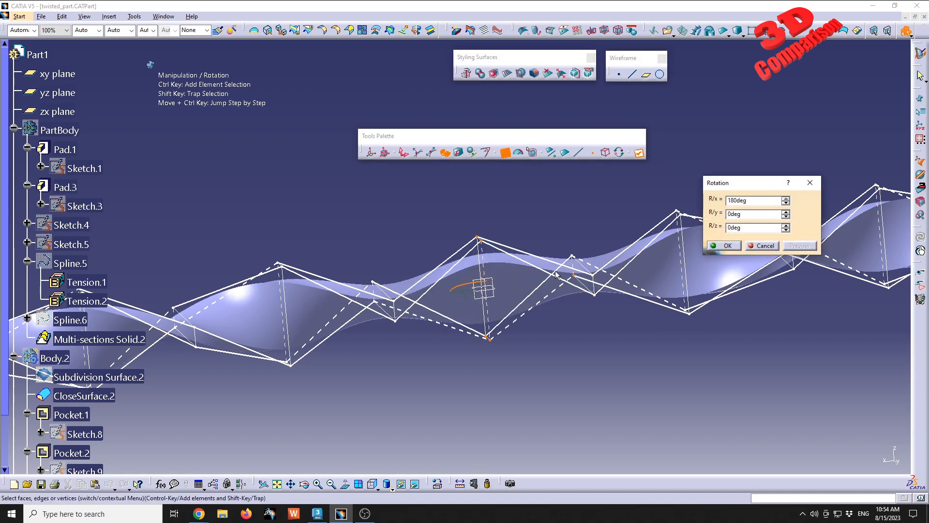
pyautogui.moveTo(511, 246); pyautogui.dragTo(585, 264, button='middle')
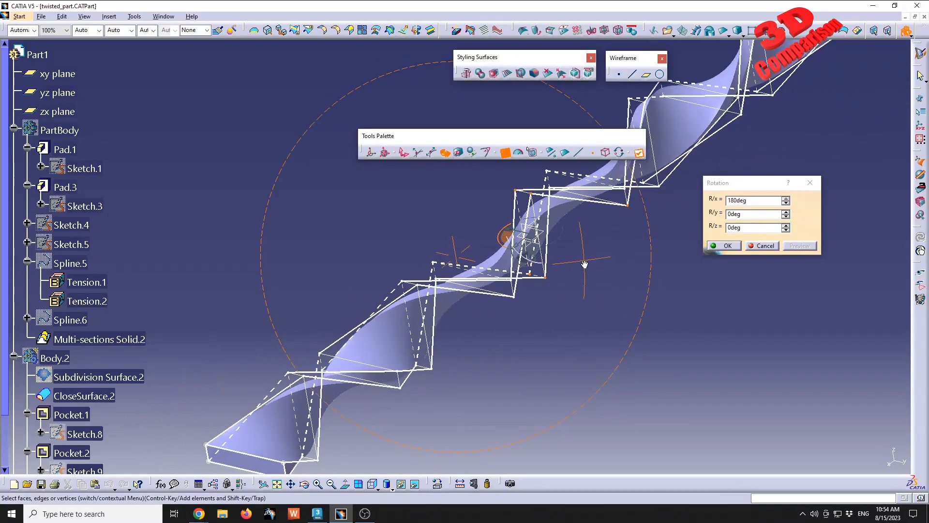
# Step: Set the middle cross-section's rotation to R/x 0 deg, apply it and finish editing the bar
pyautogui.doubleClick(761, 202)
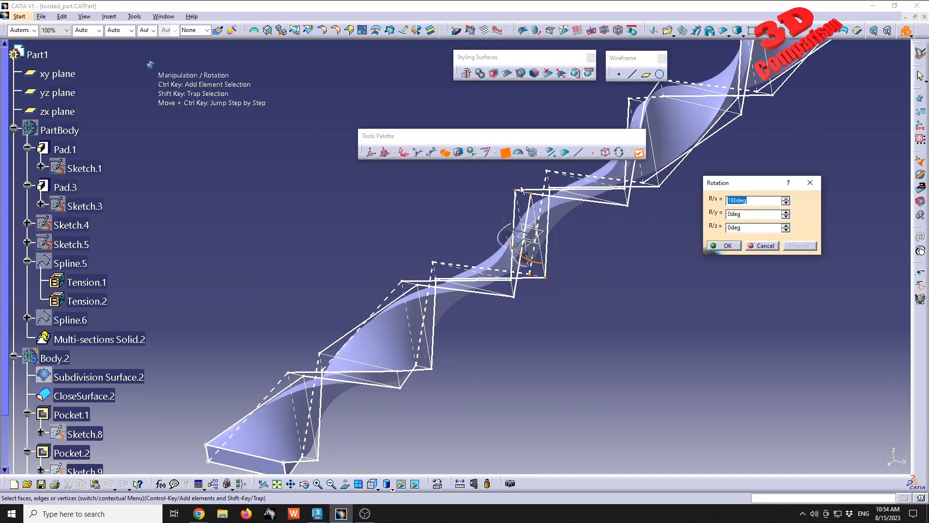
pyautogui.write('0')
pyautogui.press('Tab')
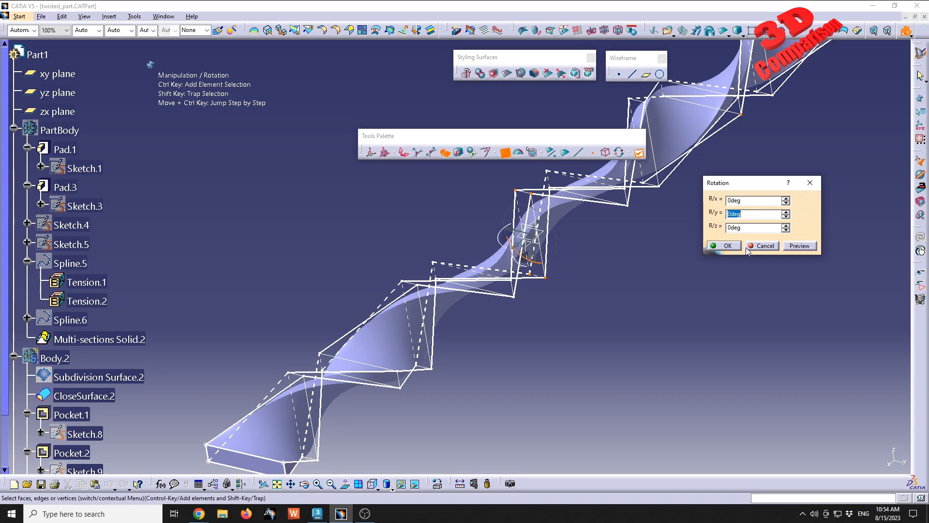
pyautogui.click(795, 241)
pyautogui.moveTo(509, 265); pyautogui.dragTo(483, 171, button='middle')
pyautogui.click(726, 246)
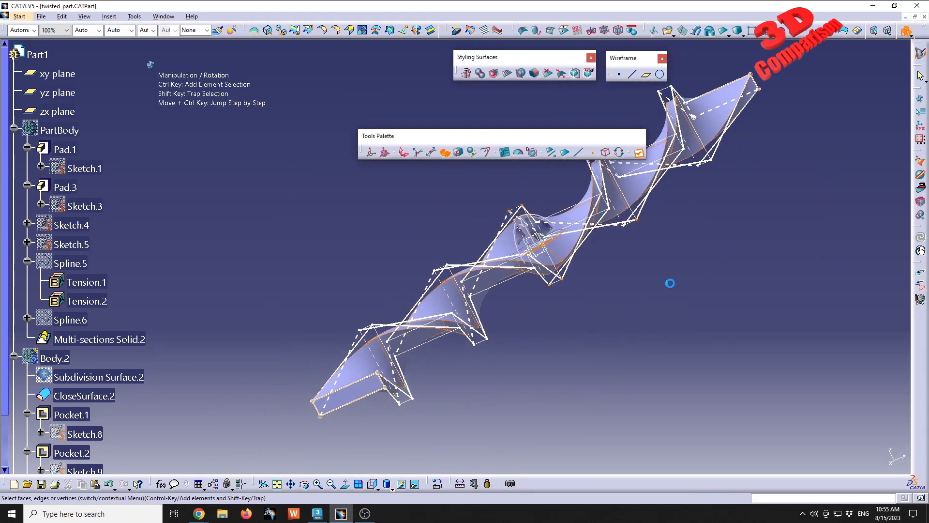
pyautogui.moveTo(673, 275); pyautogui.dragTo(560, 324, button='middle')
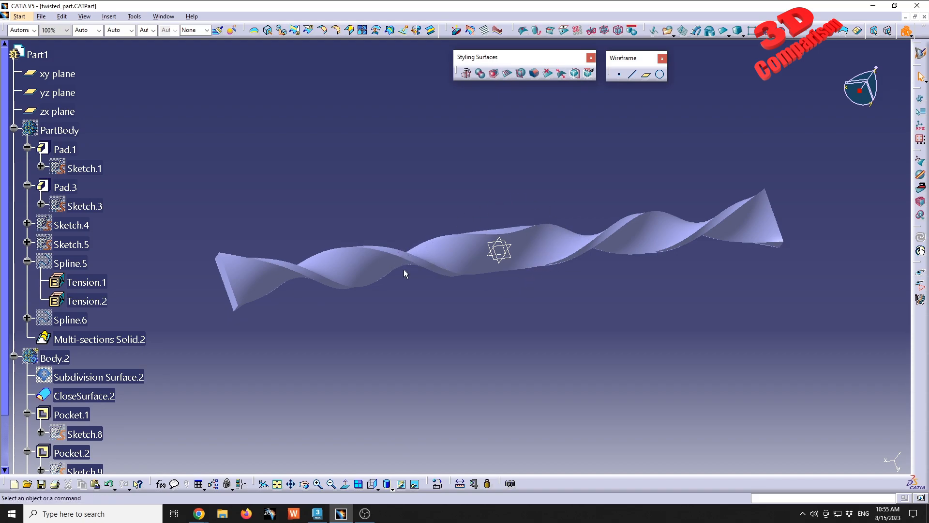
pyautogui.click(461, 246)
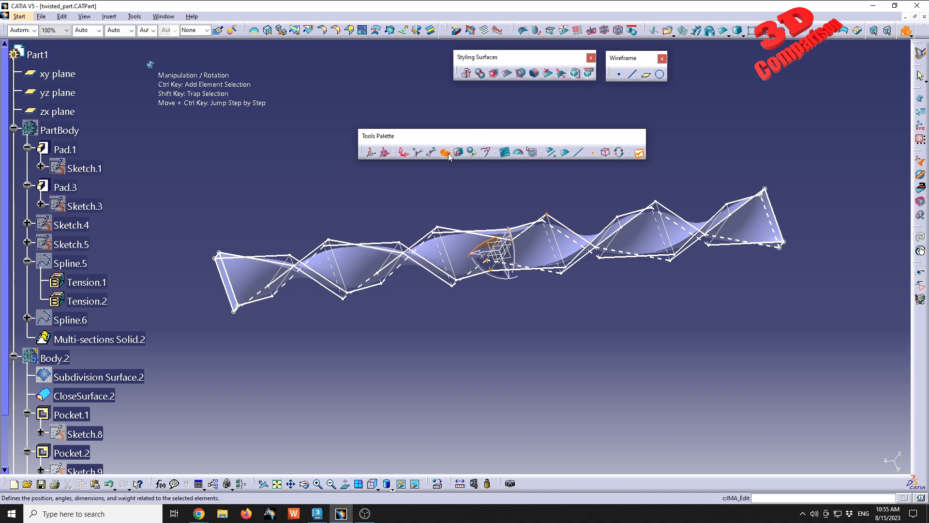
pyautogui.click(505, 152)
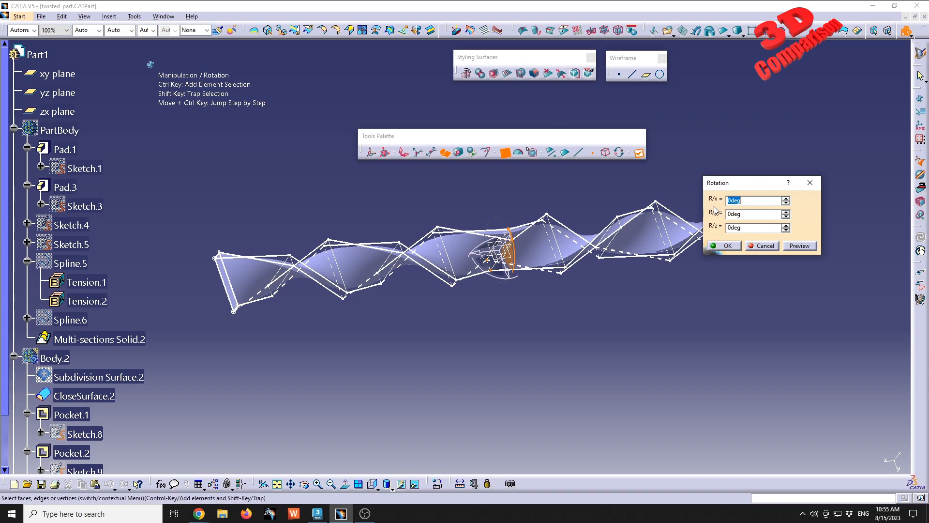
pyautogui.click(761, 246)
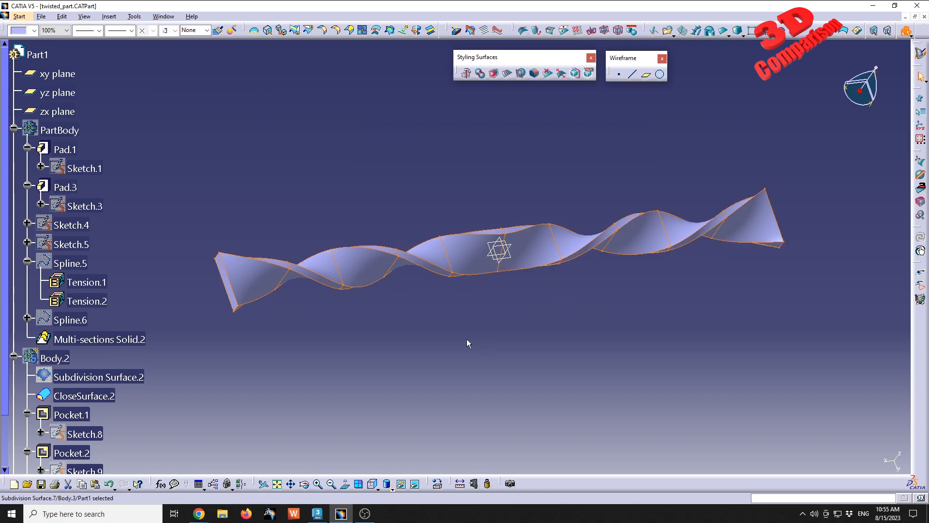
# Step: Switch to 3ds Max, select the twisted bar and inspect its Twist and Box parameters
pyautogui.click(317, 513)
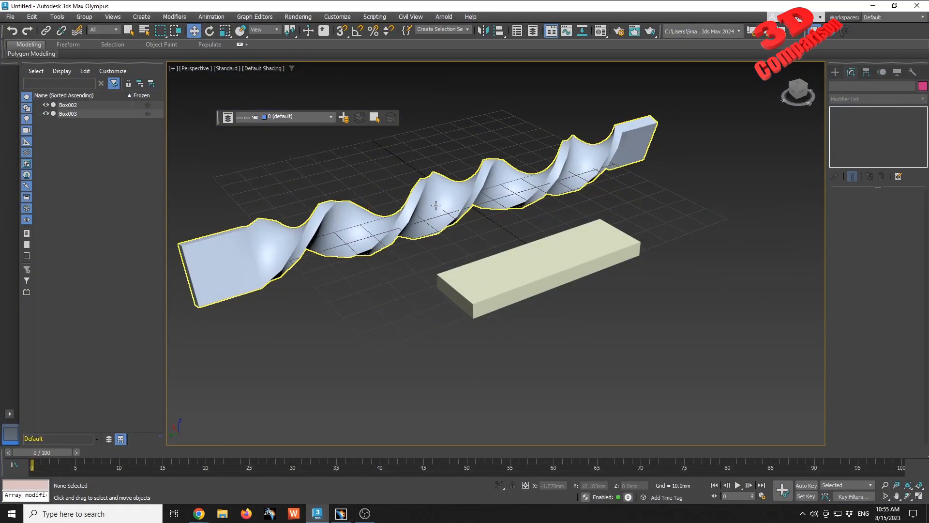
pyautogui.click(436, 205)
pyautogui.doubleClick(890, 213)
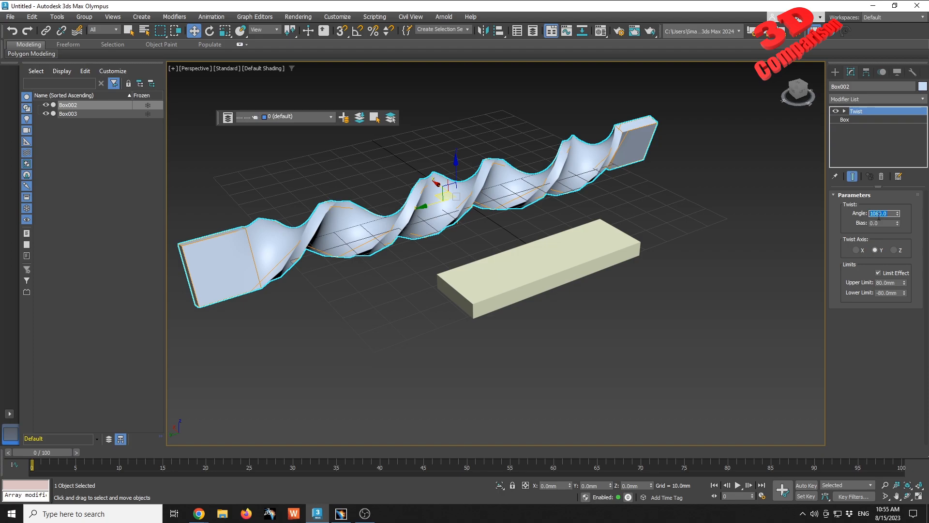
pyautogui.moveTo(494, 221); pyautogui.dragTo(529, 241, button='middle')
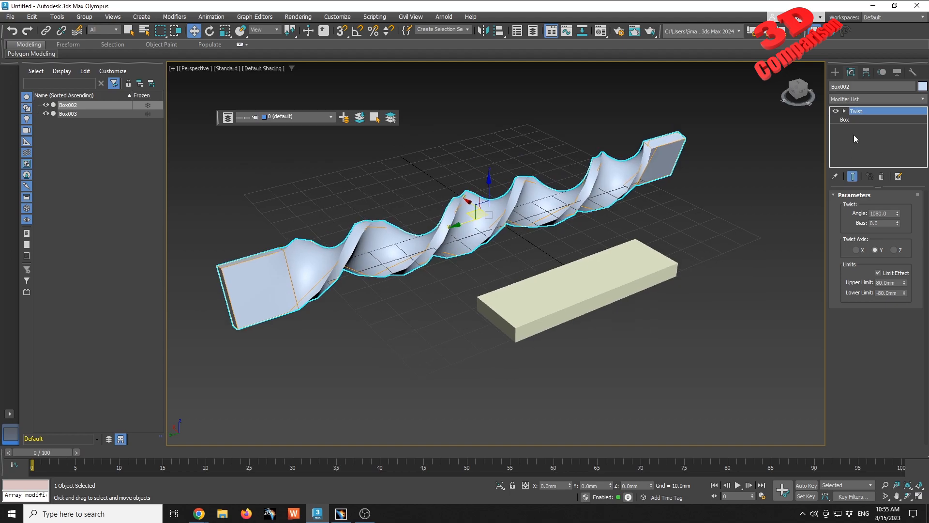
pyautogui.click(857, 117)
pyautogui.click(863, 111)
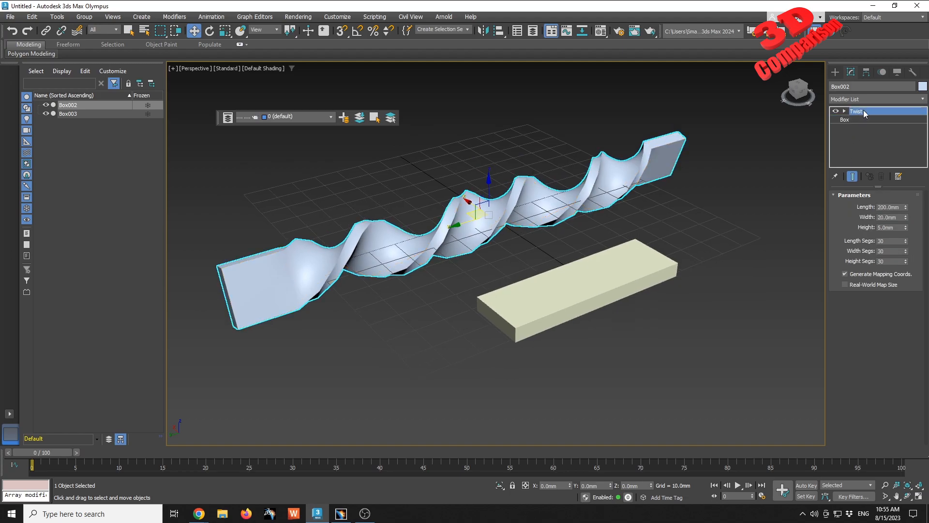
# Step: Try Twist angles of 90 and 360 on the bar
pyautogui.moveTo(892, 214); pyautogui.dragTo(778, 222)
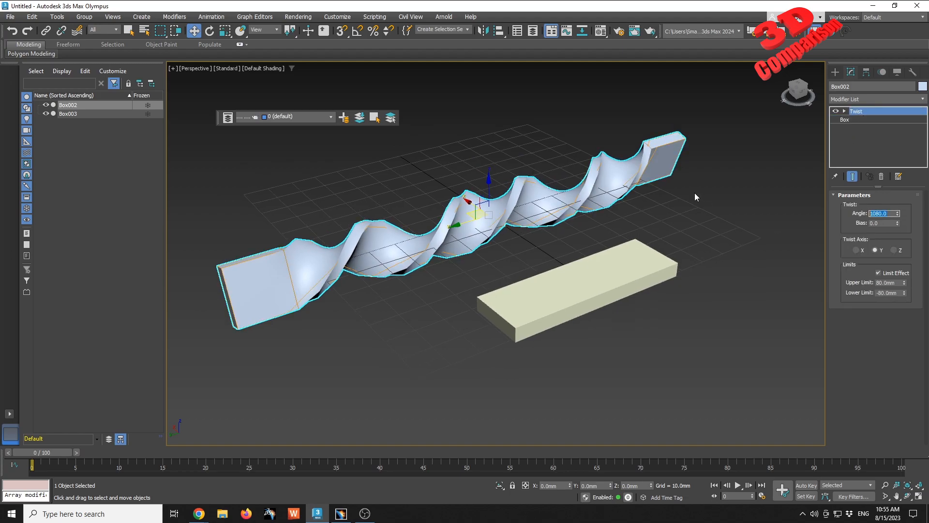
pyautogui.write('90')
pyautogui.press('Tab')
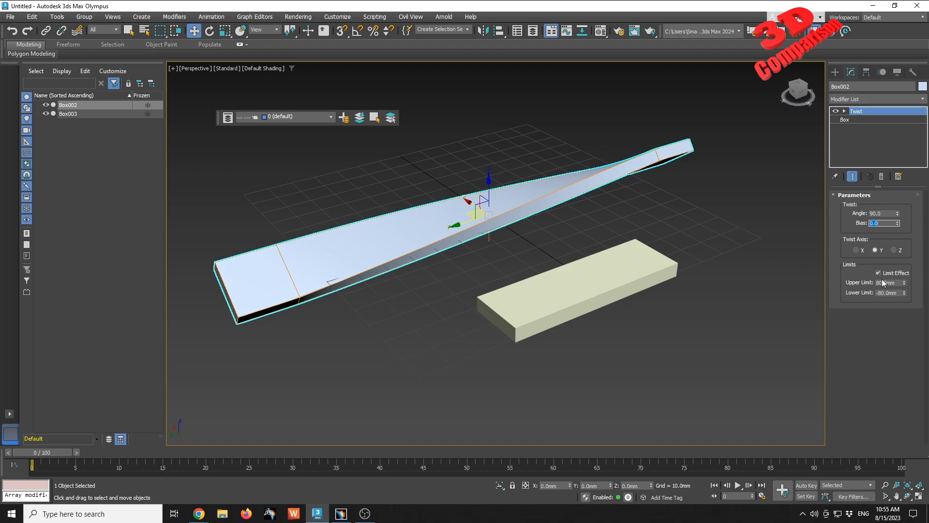
pyautogui.moveTo(560, 229); pyautogui.dragTo(613, 267, button='middle')
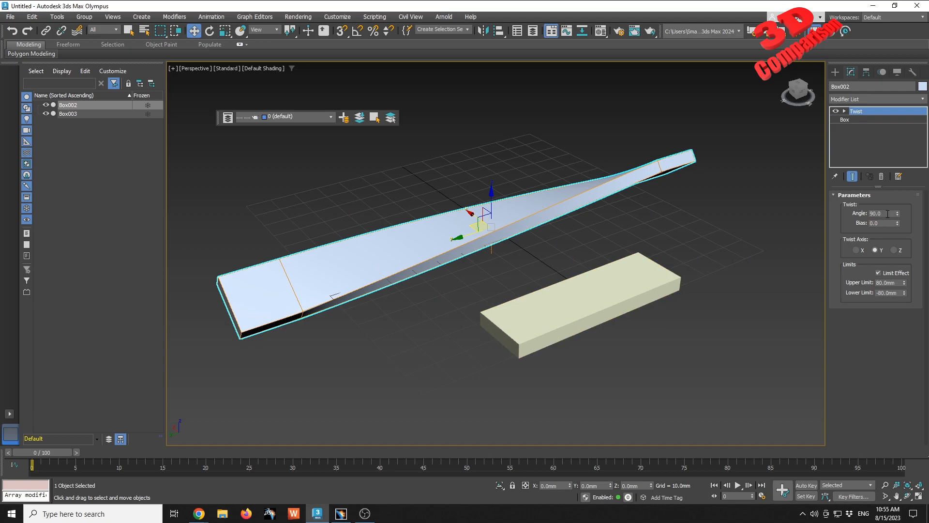
pyautogui.write('360')
pyautogui.press('Tab')
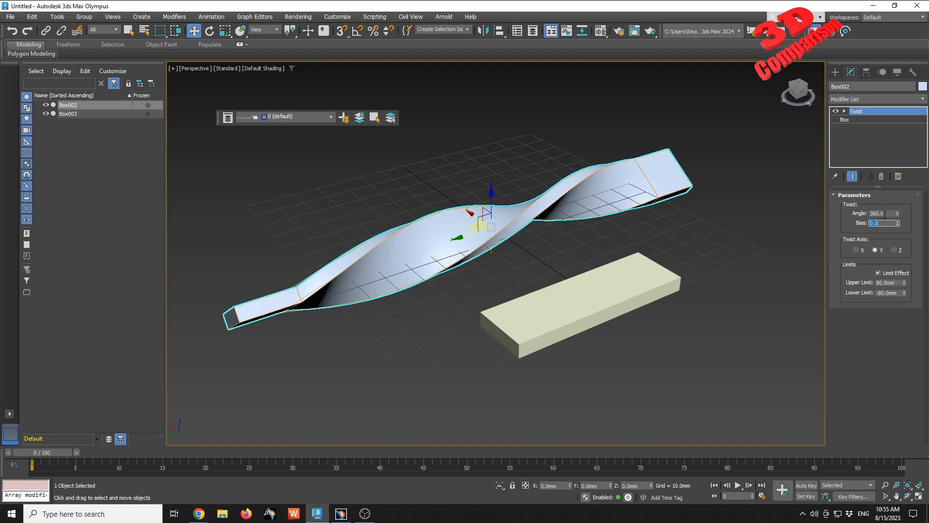
# Step: Try Twist angles of 720 and 1080 on the bar
pyautogui.hotkey('shift', 'Tab')
pyautogui.write('720')
pyautogui.press('Tab')
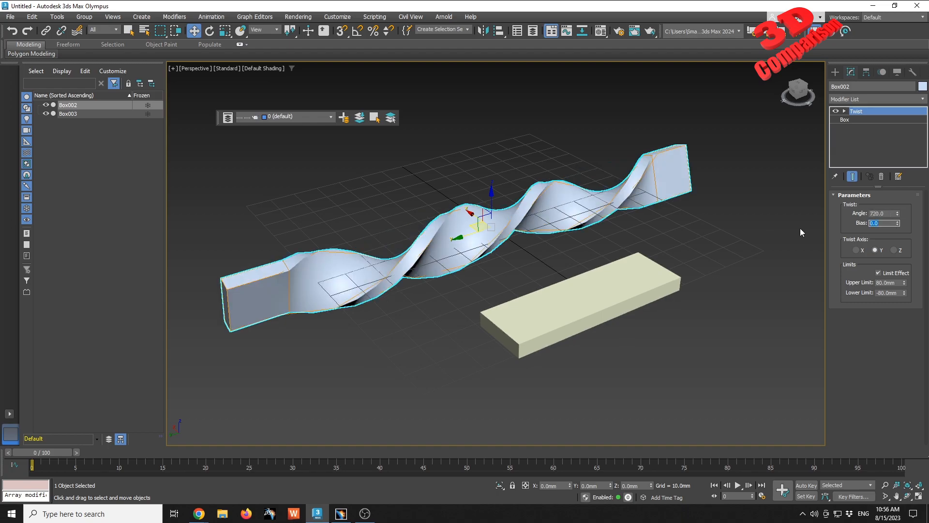
pyautogui.hotkey('shift', 'Tab')
pyautogui.write('1080')
pyautogui.press('Tab')
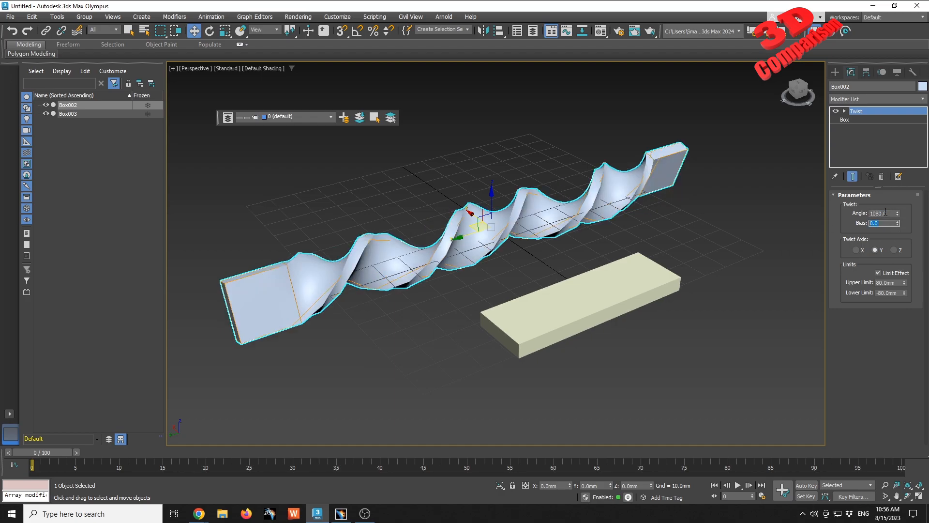
# Step: Set the bar's Twist angle to 1440 and deselect it
pyautogui.hotkey('shift', 'Tab')
pyautogui.write('1440')
pyautogui.press('Tab')
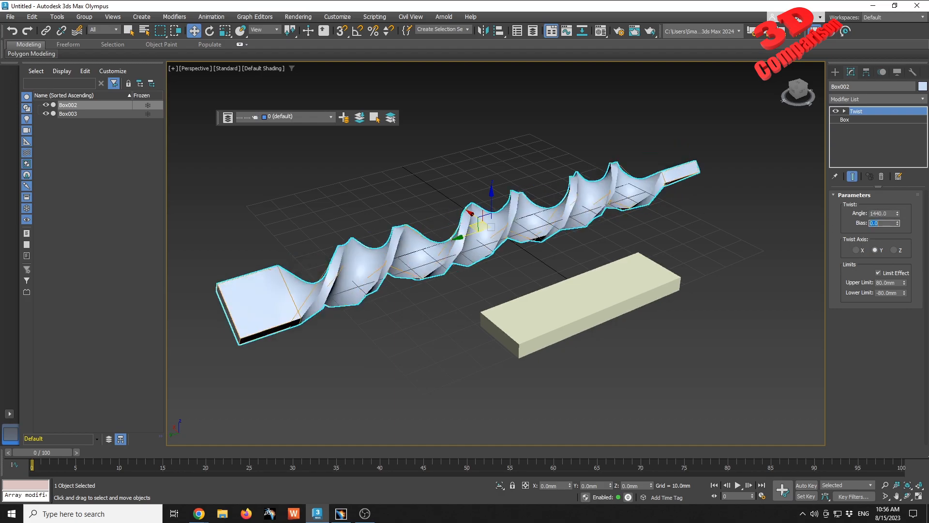
pyautogui.click(686, 228)
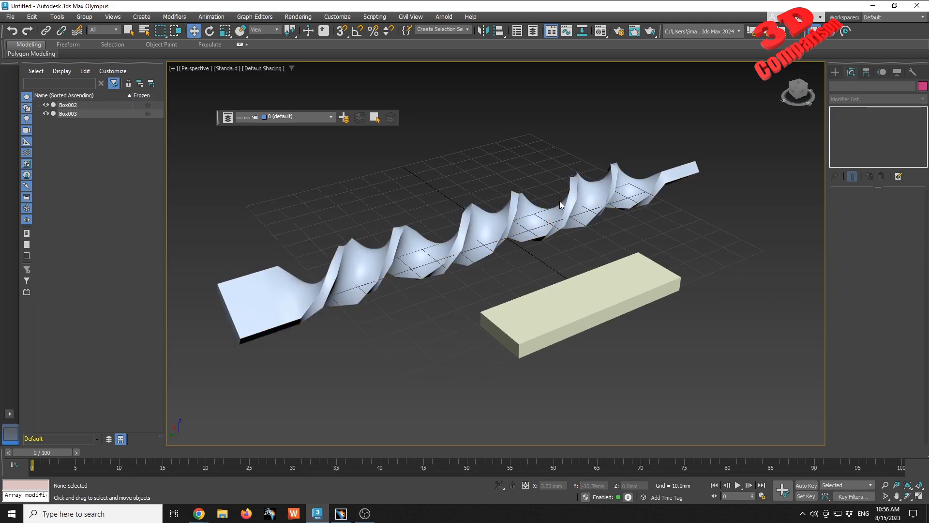
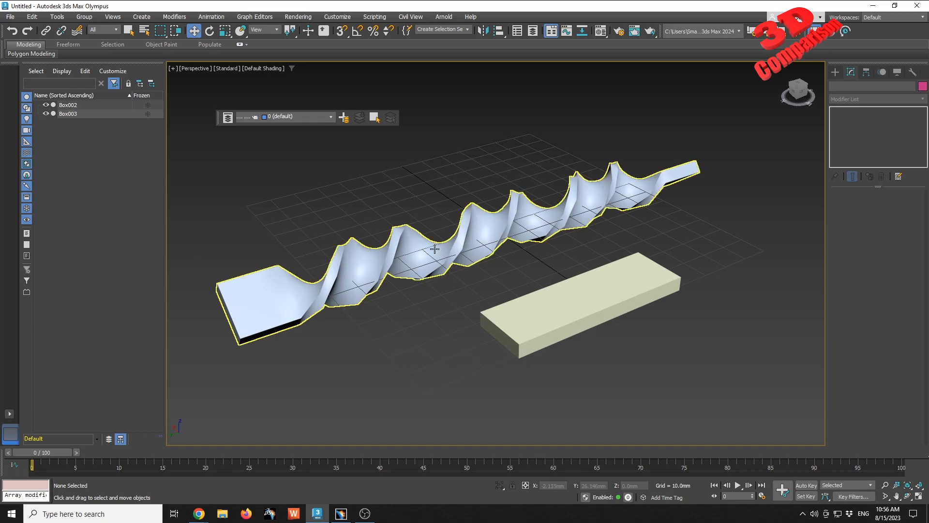
# Step: Export only the twisted bar to the Desktop as an OBJ file named twisted1
pyautogui.click(435, 249)
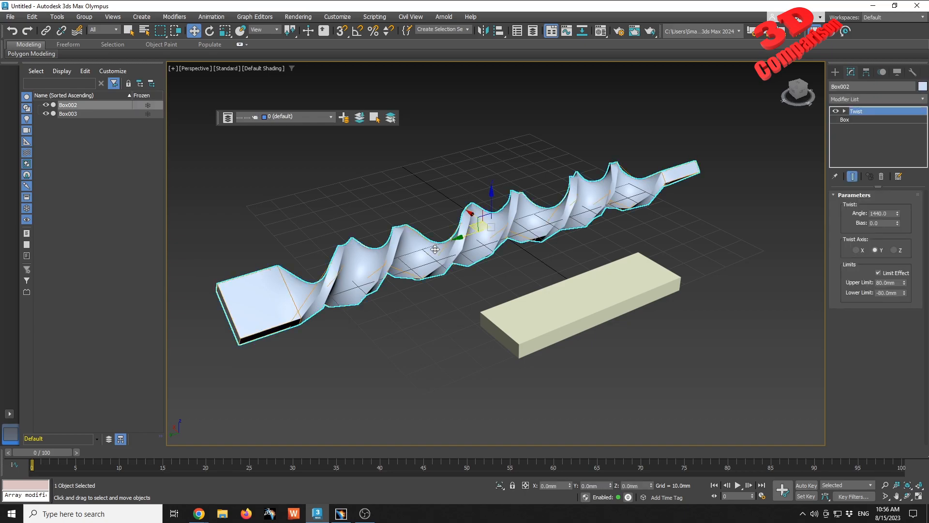
pyautogui.click(10, 16)
pyautogui.moveTo(55, 170)
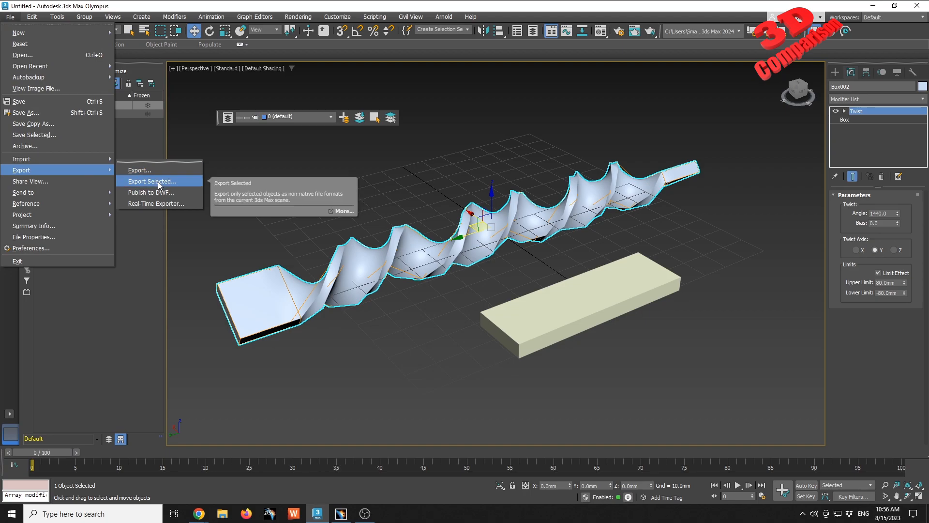
pyautogui.click(159, 181)
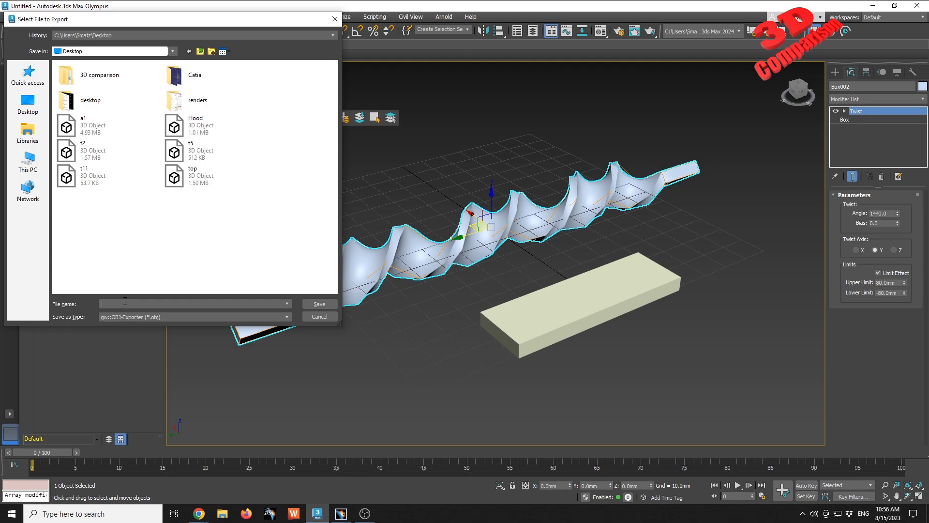
pyautogui.write('twisted1')
pyautogui.press('Return')
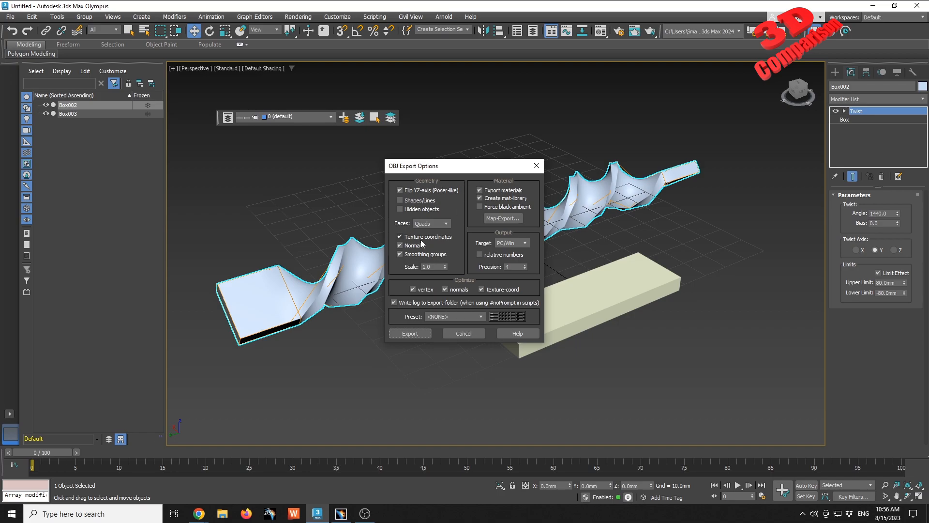
pyautogui.click(410, 333)
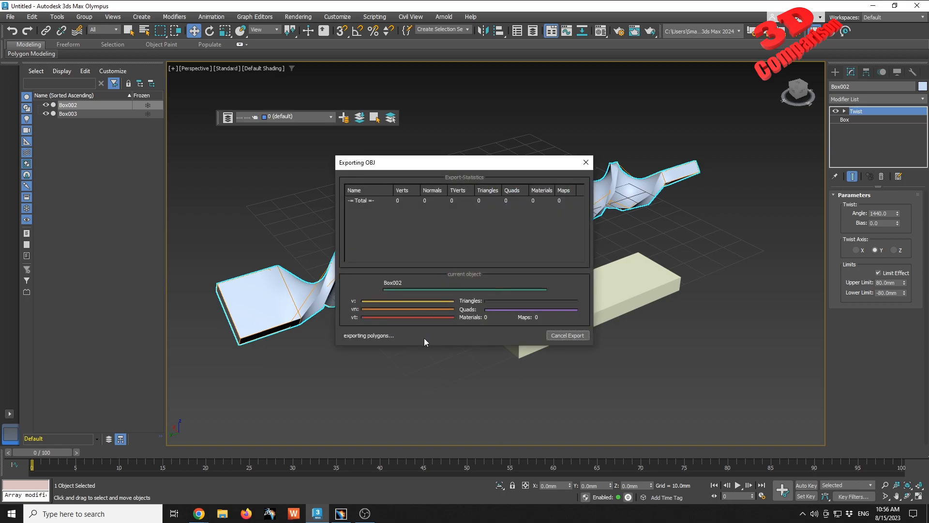
pyautogui.click(555, 337)
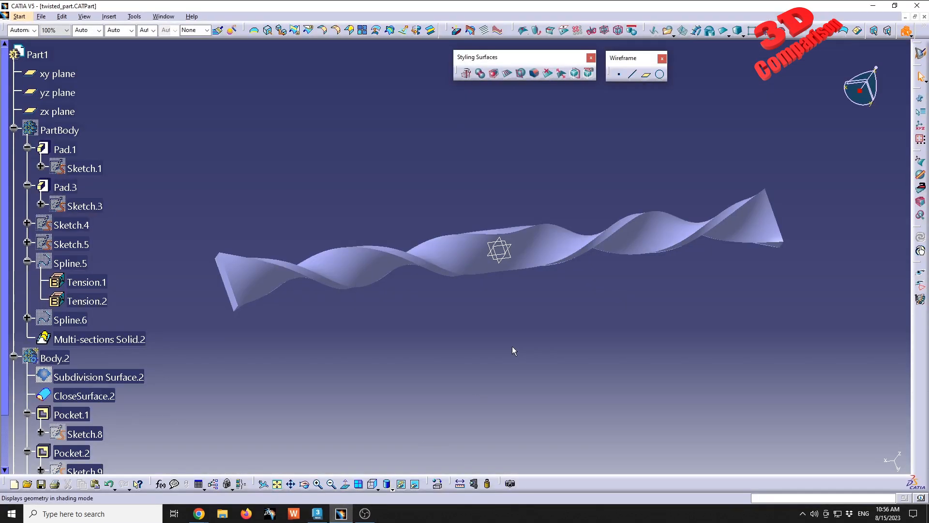
# Step: Switch to CATIA and hide Subdivision Surface.7 in Body.3
pyautogui.moveTo(430, 262); pyautogui.dragTo(484, 290, button='middle')
pyautogui.click(285, 348)
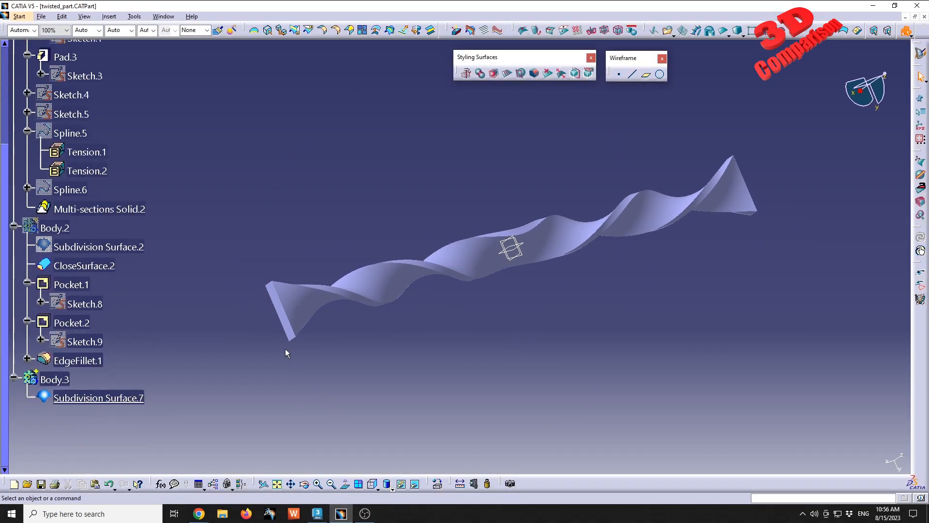
pyautogui.rightClick(107, 353)
pyautogui.click(196, 182)
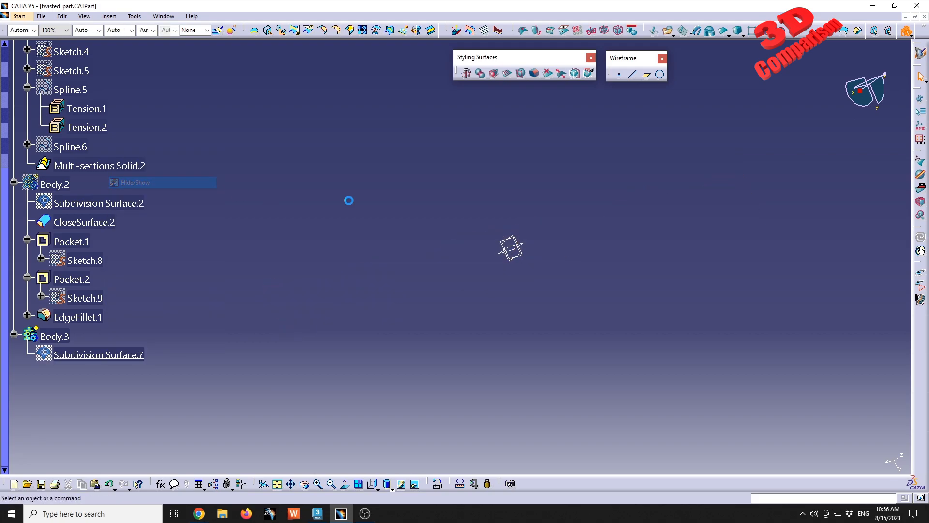
# Step: Import the twisted1 OBJ file from the Desktop as a subdivision mesh and apply the import
pyautogui.click(669, 32)
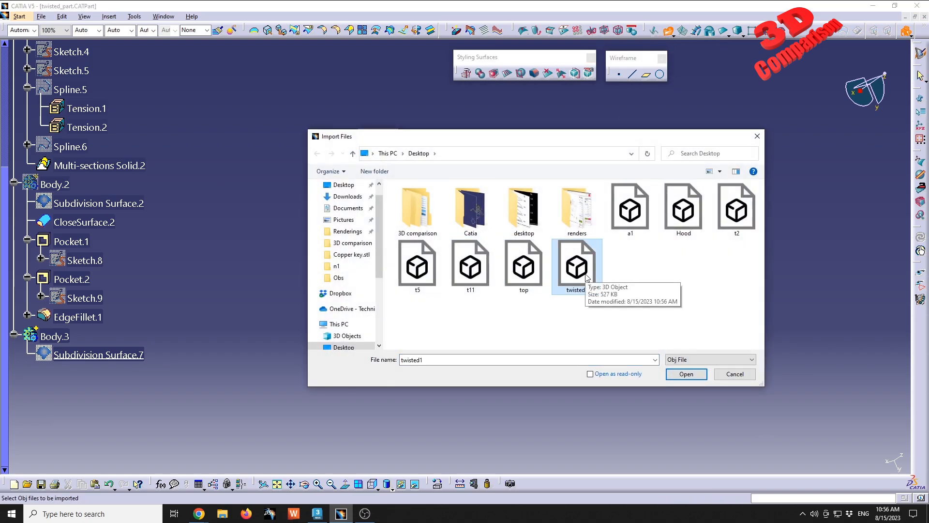
pyautogui.doubleClick(594, 286)
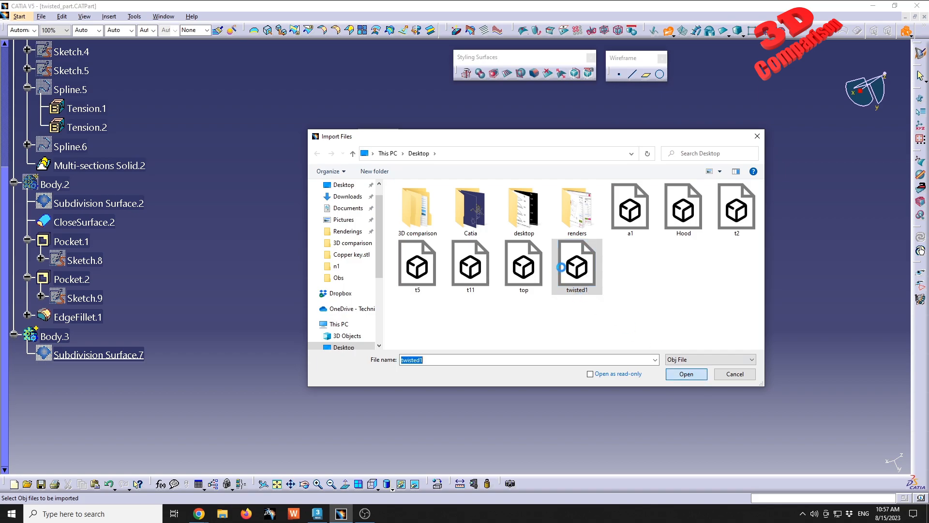
pyautogui.moveTo(353, 202); pyautogui.dragTo(473, 211, button='middle')
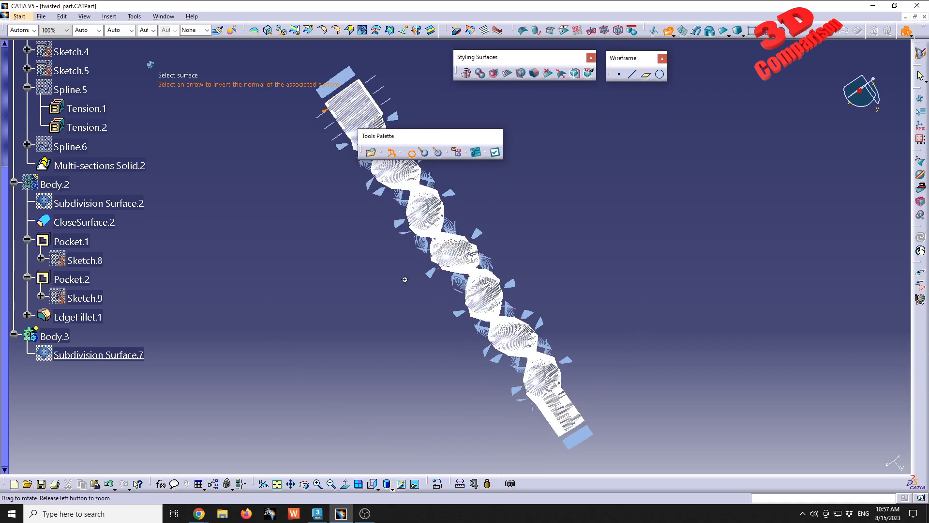
pyautogui.moveTo(406, 277); pyautogui.dragTo(407, 247, button='middle')
pyautogui.moveTo(644, 414); pyautogui.dragTo(580, 319, button='middle')
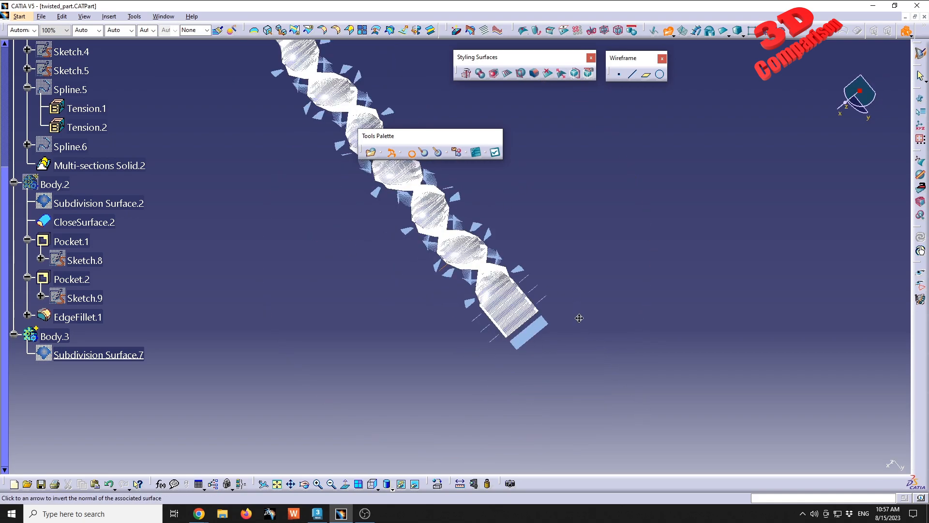
pyautogui.moveTo(515, 318); pyautogui.dragTo(532, 207, button='middle')
pyautogui.moveTo(558, 270); pyautogui.dragTo(563, 315, button='middle')
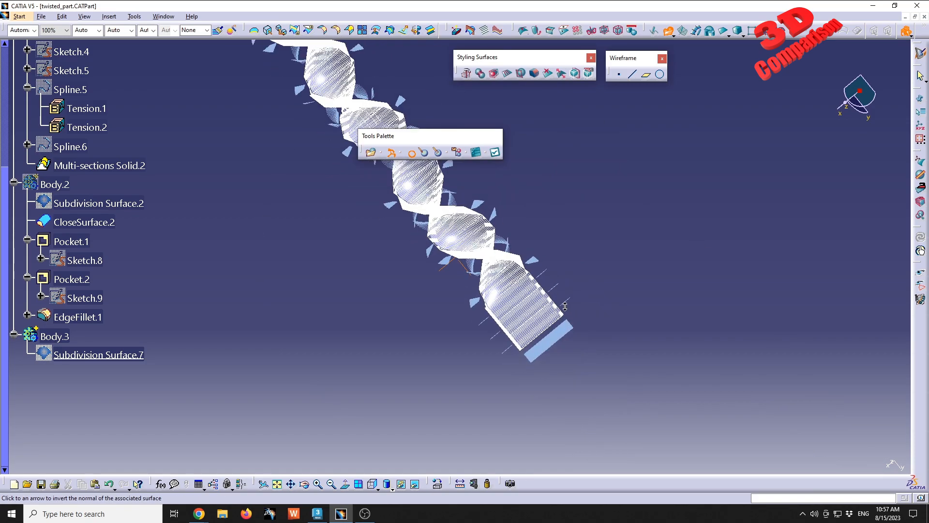
pyautogui.moveTo(331, 213); pyautogui.dragTo(404, 313, button='middle')
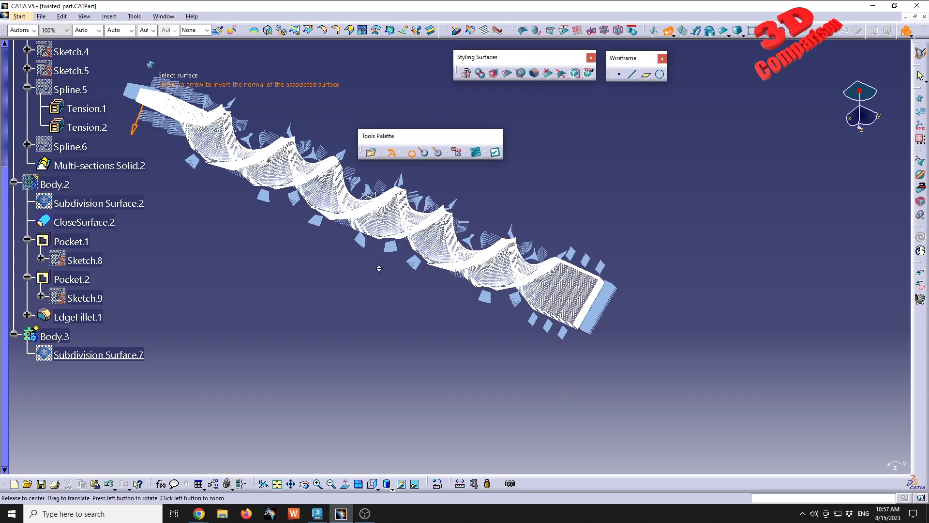
pyautogui.moveTo(436, 339); pyautogui.dragTo(465, 317, button='middle')
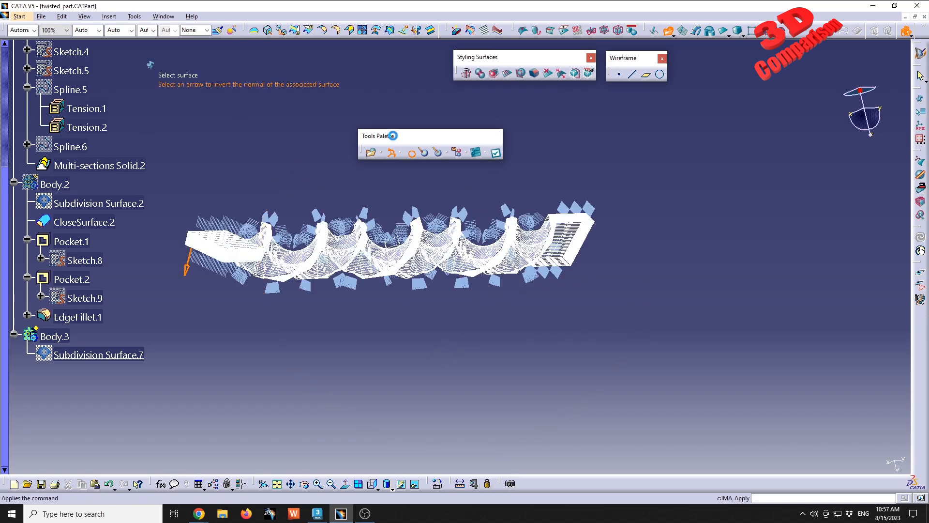
pyautogui.click(386, 146)
pyautogui.moveTo(441, 222); pyautogui.dragTo(429, 265, button='middle')
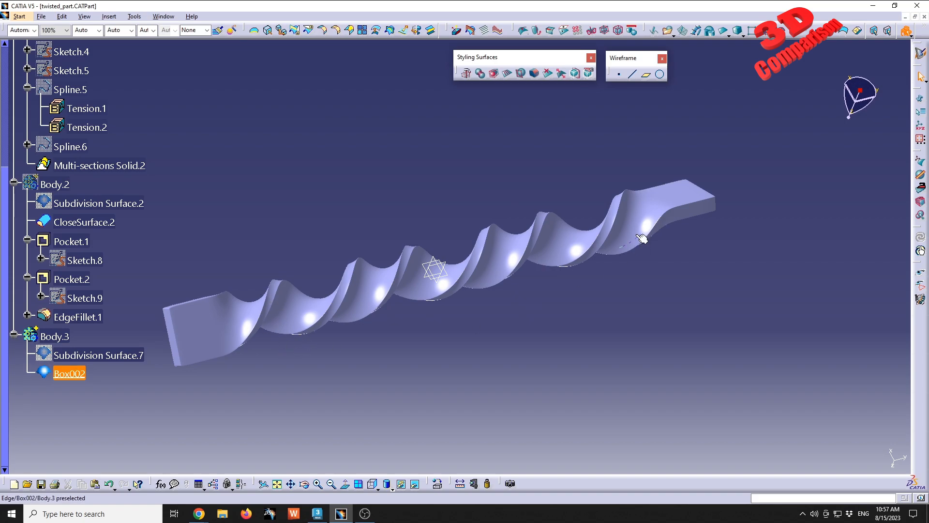
# Step: Change to the Part Design workbench and turn the imported Box002 surface into a solid with Close Surface
pyautogui.moveTo(641, 235); pyautogui.dragTo(439, 260, button='middle')
pyautogui.click(15, 18)
pyautogui.moveTo(48, 35)
pyautogui.click(159, 35)
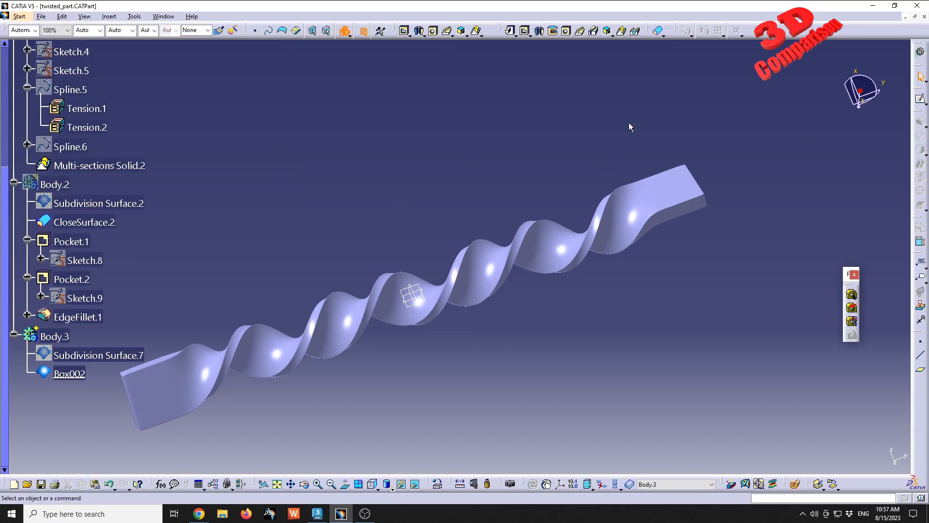
pyautogui.click(659, 31)
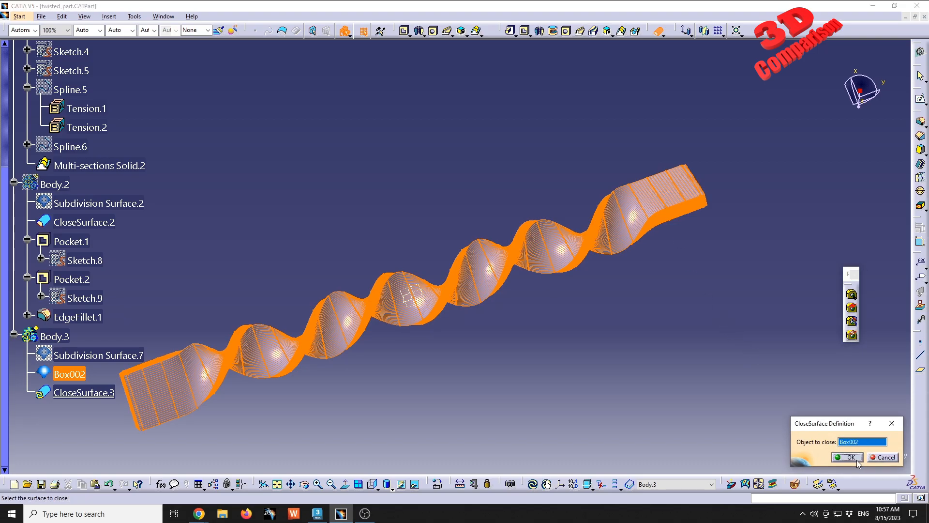
pyautogui.moveTo(169, 379); pyautogui.dragTo(451, 121, button='middle')
pyautogui.moveTo(344, 361); pyautogui.dragTo(448, 251, button='middle')
pyautogui.moveTo(286, 233); pyautogui.dragTo(431, 174, button='middle')
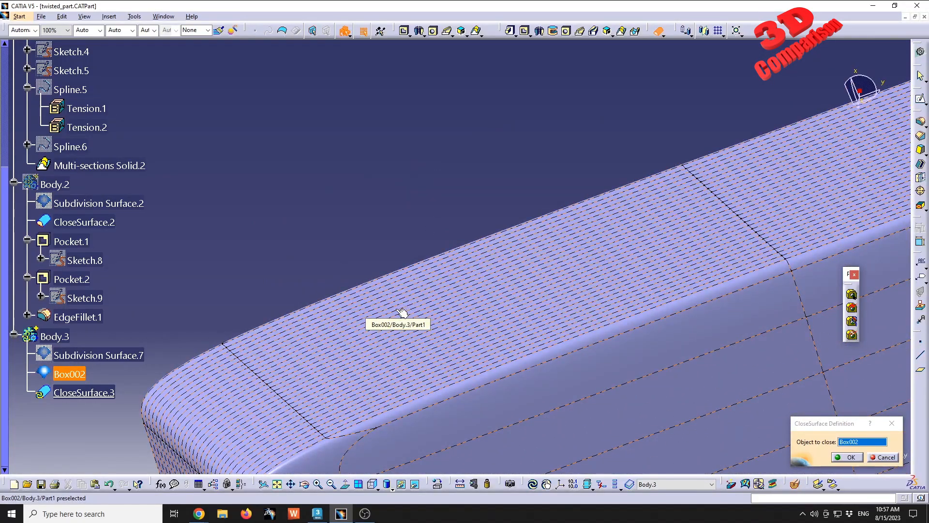
pyautogui.moveTo(408, 322); pyautogui.dragTo(442, 320, button='middle')
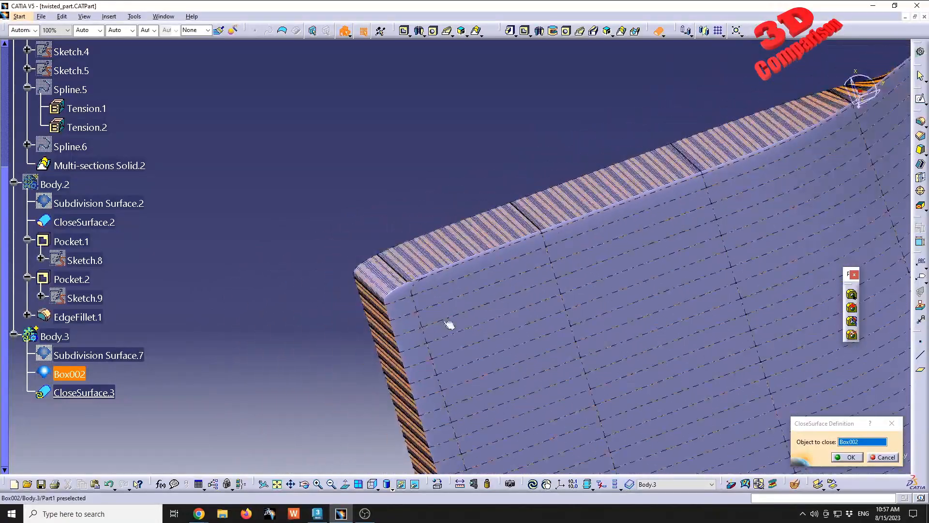
pyautogui.click(851, 458)
pyautogui.moveTo(570, 166); pyautogui.dragTo(473, 264, button='middle')
pyautogui.click(658, 294)
# Step: Hide the Box002 surface in Body.3 and inspect the closed twisted solid along its length
pyautogui.rightClick(69, 374)
pyautogui.click(114, 207)
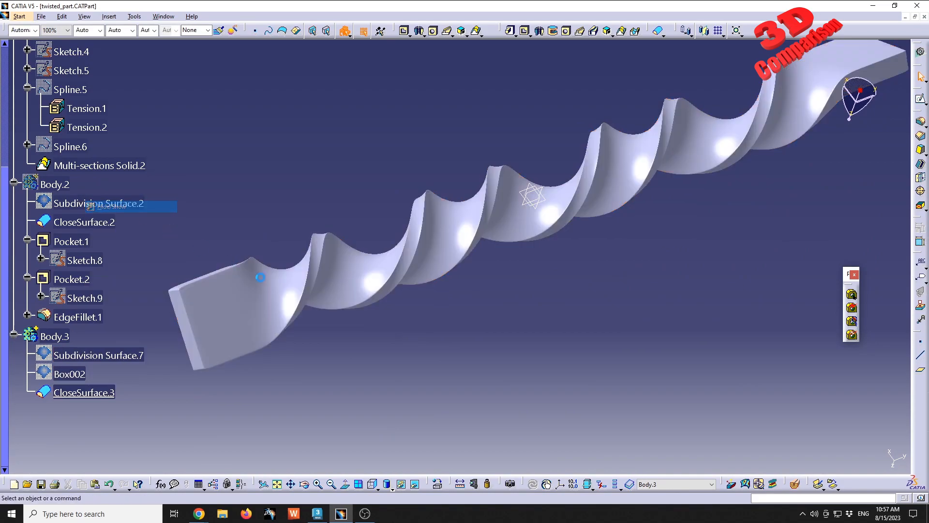
pyautogui.moveTo(547, 209); pyautogui.dragTo(562, 155, button='middle')
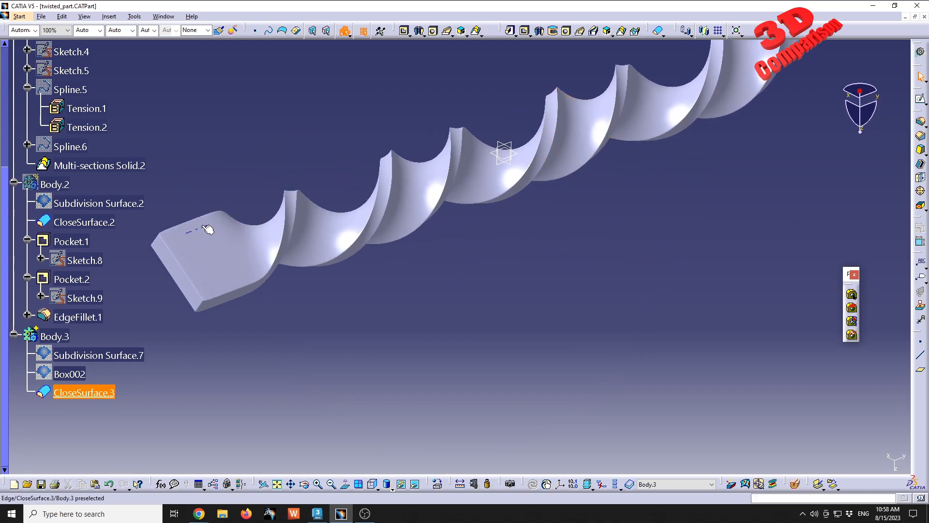
pyautogui.moveTo(460, 220); pyautogui.dragTo(597, 179, button='middle')
pyautogui.moveTo(477, 128); pyautogui.dragTo(522, 173, button='middle')
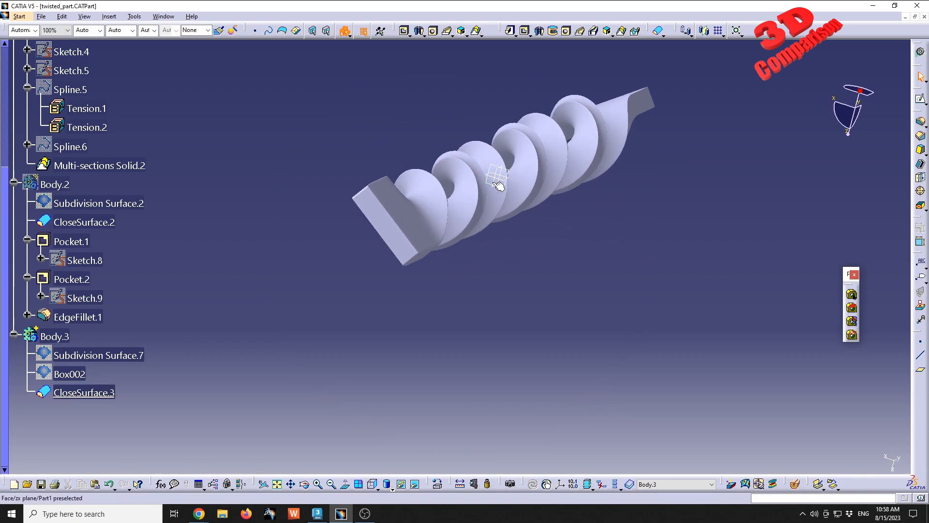
pyautogui.moveTo(459, 230); pyautogui.dragTo(291, 292, button='middle')
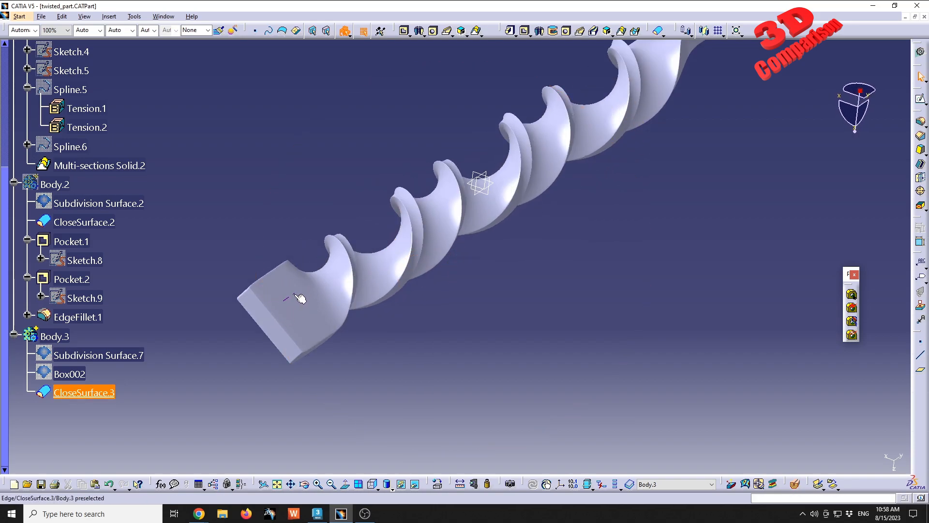
# Step: Switch to 3ds Max, show the viewport in wireframe and examine the twisted bar's mesh density
pyautogui.click(325, 511)
pyautogui.moveTo(371, 323); pyautogui.dragTo(461, 280, button='middle')
pyautogui.press('F3')
pyautogui.scroll(8, 380, 260)
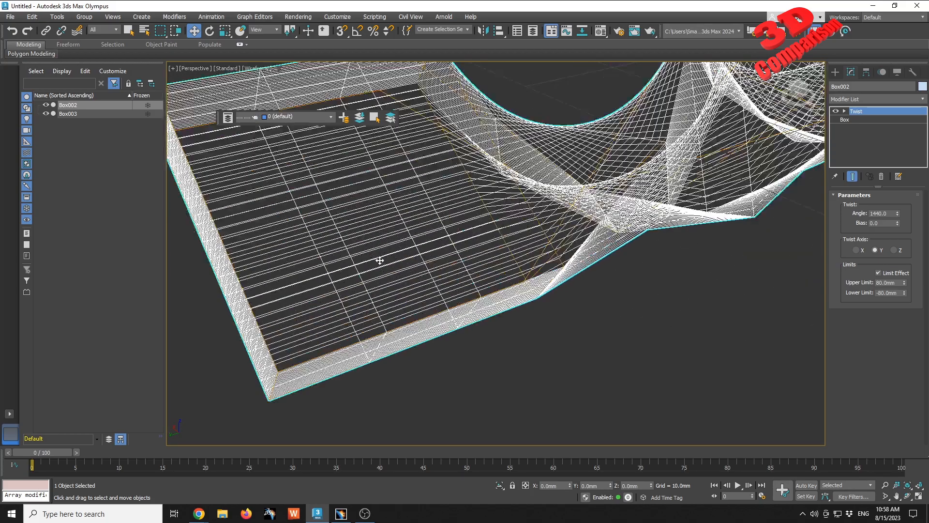
pyautogui.scroll(-2, 418, 278)
pyautogui.scroll(3, 415, 303)
pyautogui.scroll(-8, 412, 305)
pyautogui.moveTo(524, 260); pyautogui.dragTo(454, 296, button='middle')
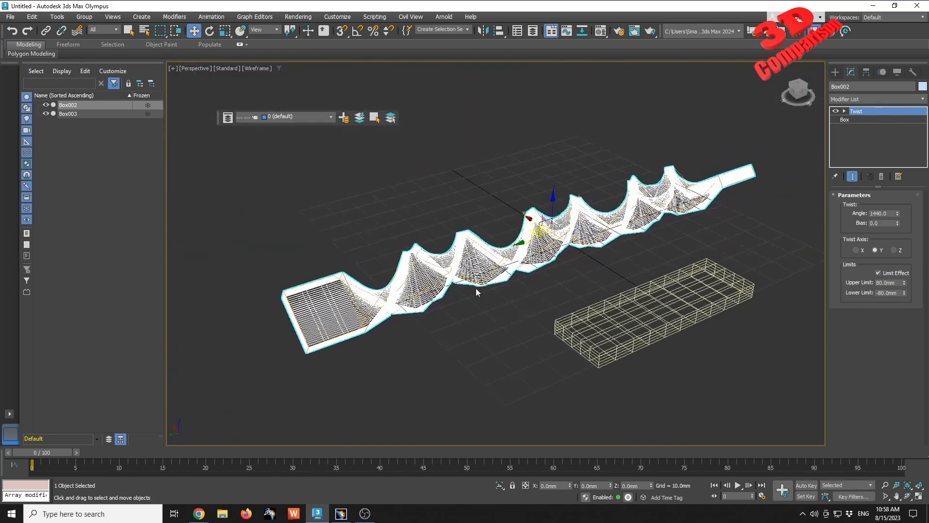
# Step: Set the width segments of the twisted bar's base Box to 10
pyautogui.click(865, 120)
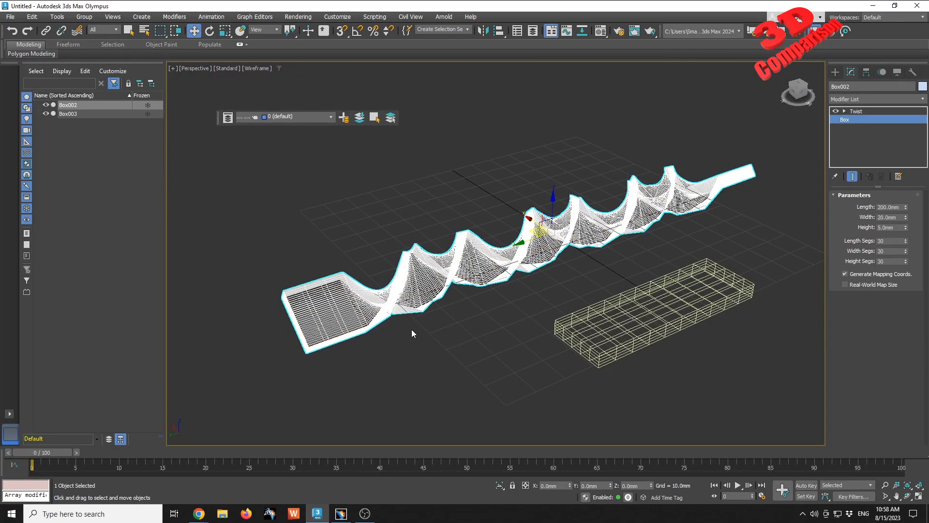
pyautogui.moveTo(413, 332); pyautogui.dragTo(488, 311, button='middle')
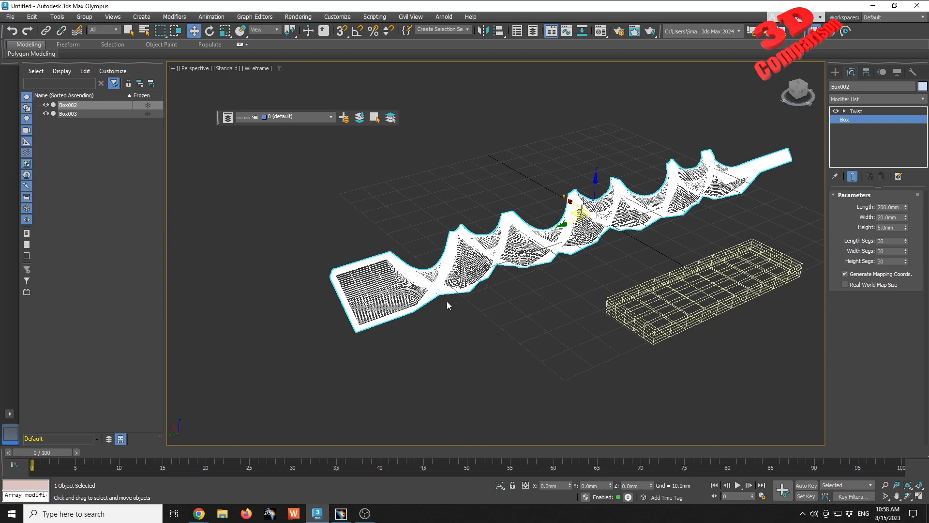
pyautogui.scroll(6, 448, 304)
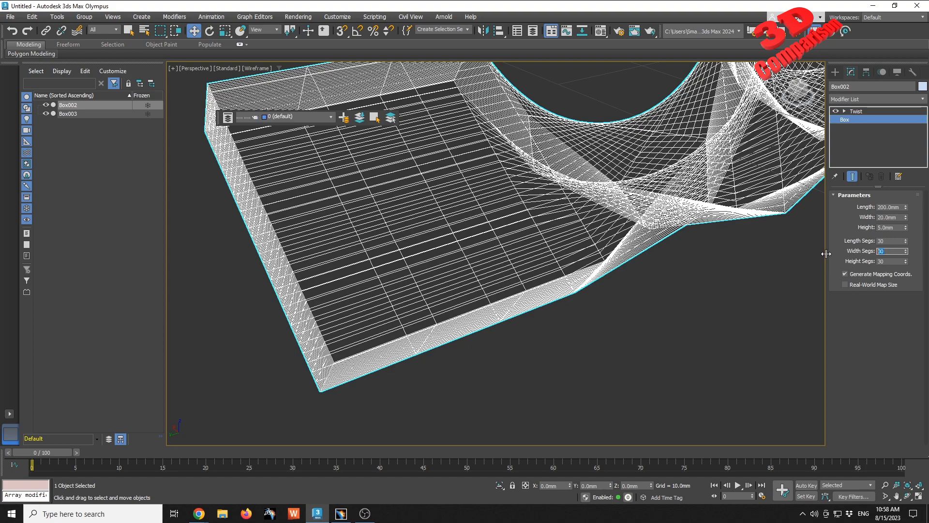
pyautogui.write('10')
pyautogui.press('Tab')
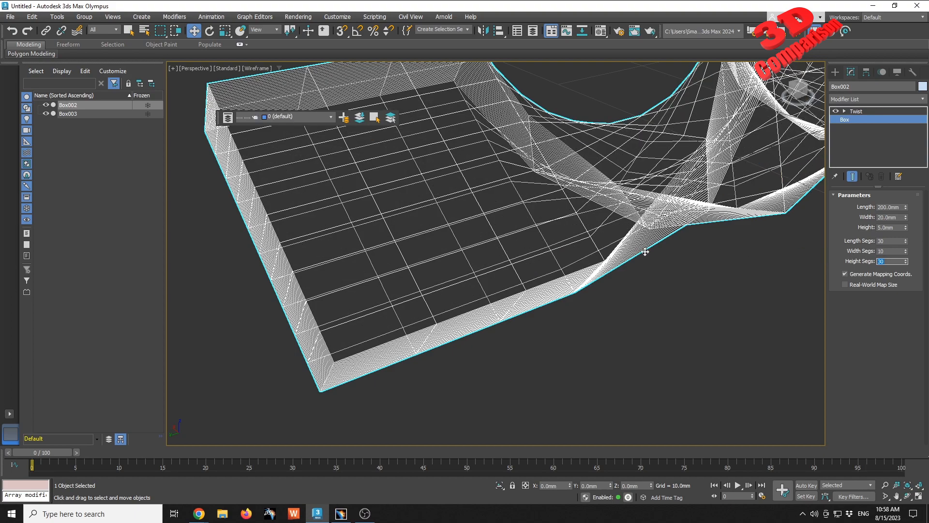
# Step: Reduce the height segments of the twisted bar's base Box to 5 and then to 3
pyautogui.scroll(-5, 646, 252)
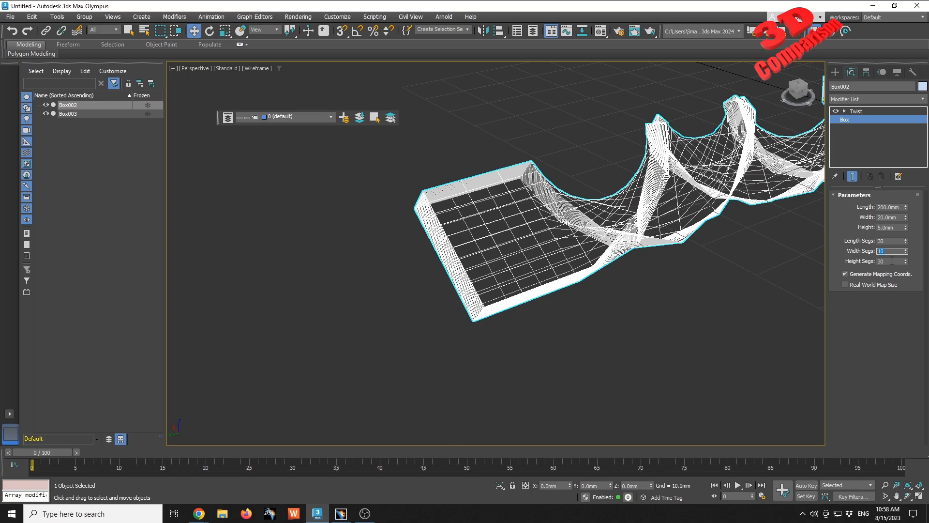
pyautogui.press('Return')
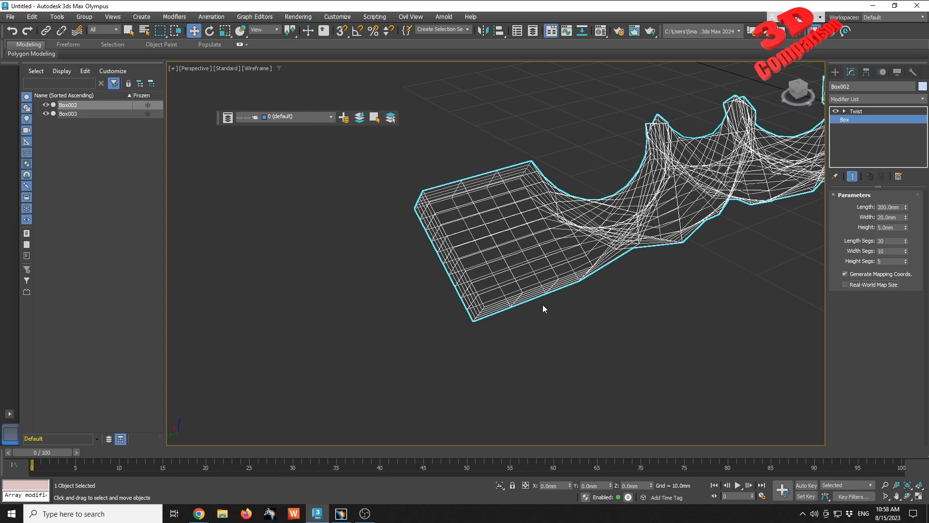
pyautogui.scroll(3, 506, 300)
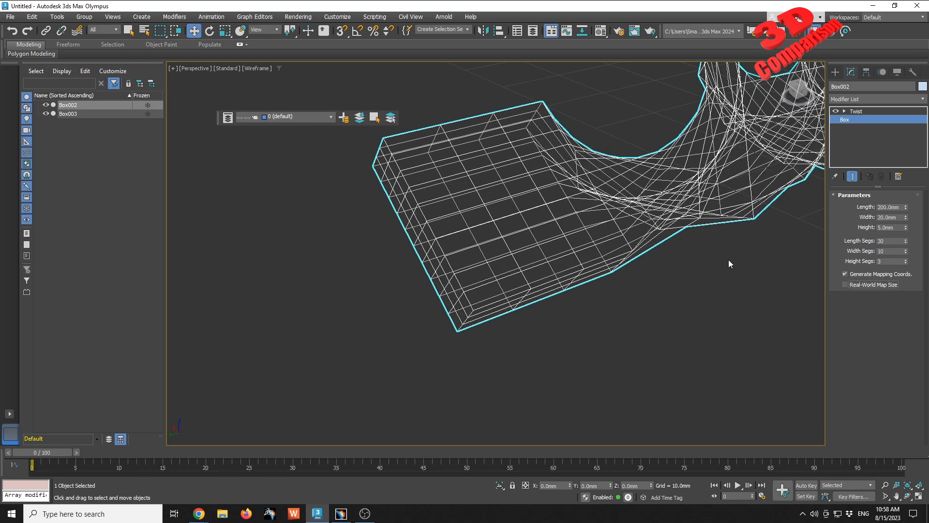
pyautogui.scroll(-5, 460, 319)
pyautogui.scroll(-2, 632, 300)
# Step: Return the viewport to default shading and export only the twisted bar to the Desktop as an OBJ file named twisted2
pyautogui.click(581, 317)
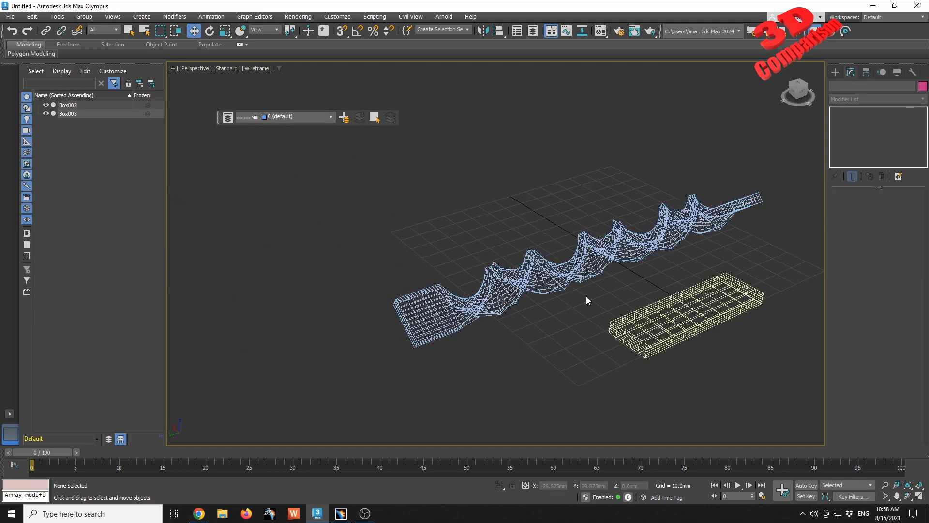
pyautogui.press('F3')
pyautogui.click(576, 287)
pyautogui.click(9, 16)
pyautogui.moveTo(43, 170)
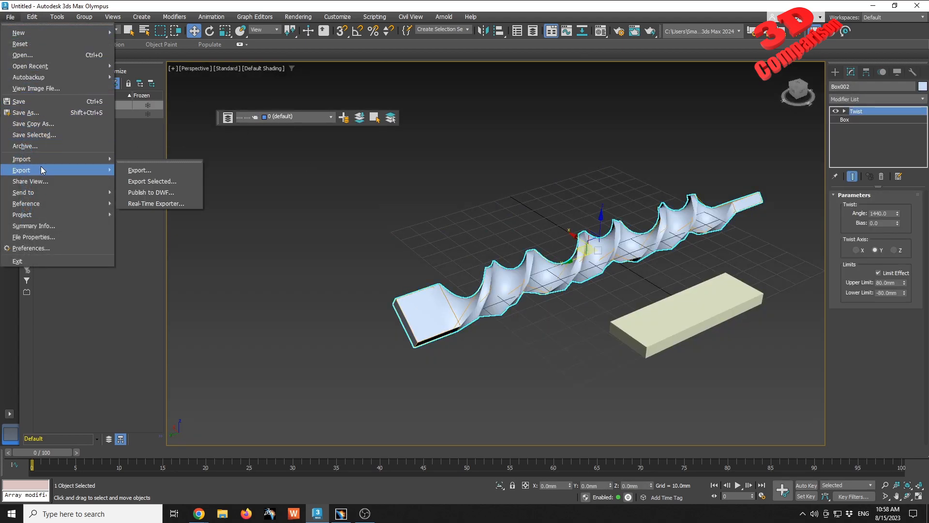
pyautogui.click(163, 182)
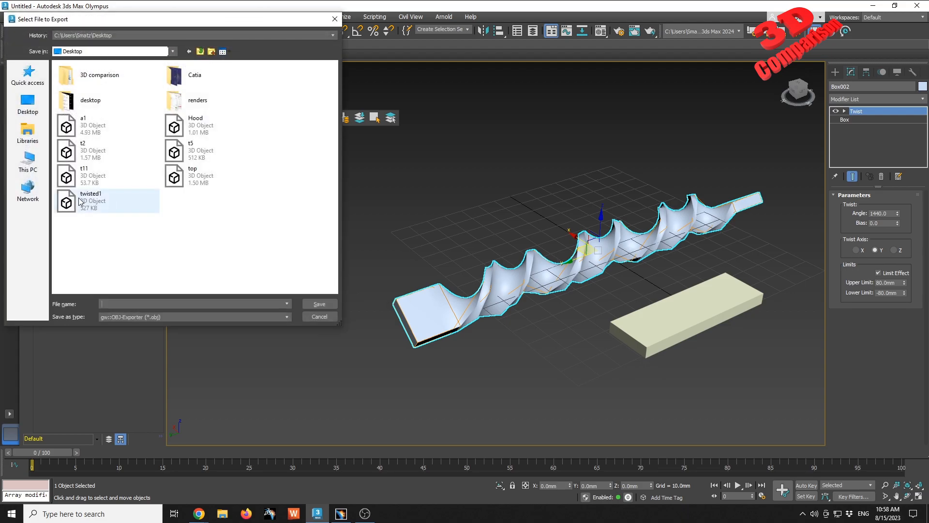
pyautogui.click(97, 203)
pyautogui.click(131, 304)
pyautogui.press('BackSpace')
pyautogui.write('2')
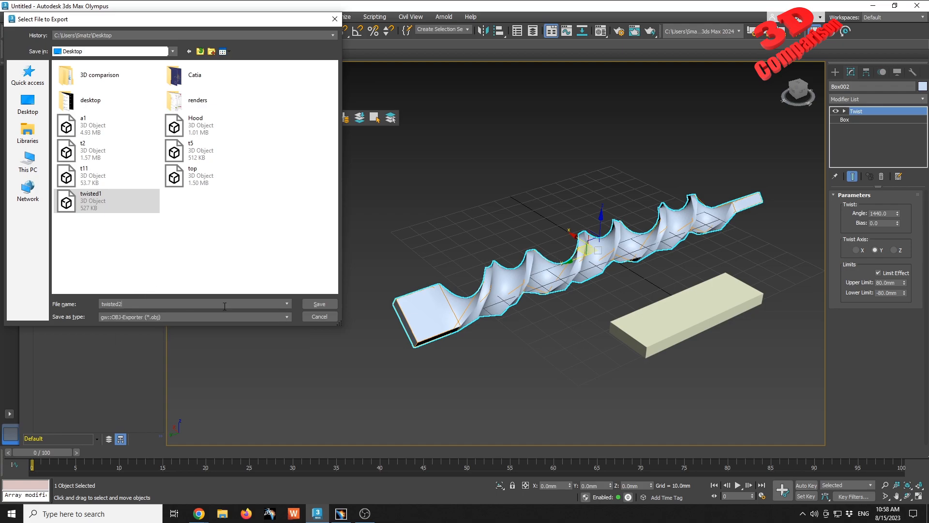
pyautogui.click(315, 304)
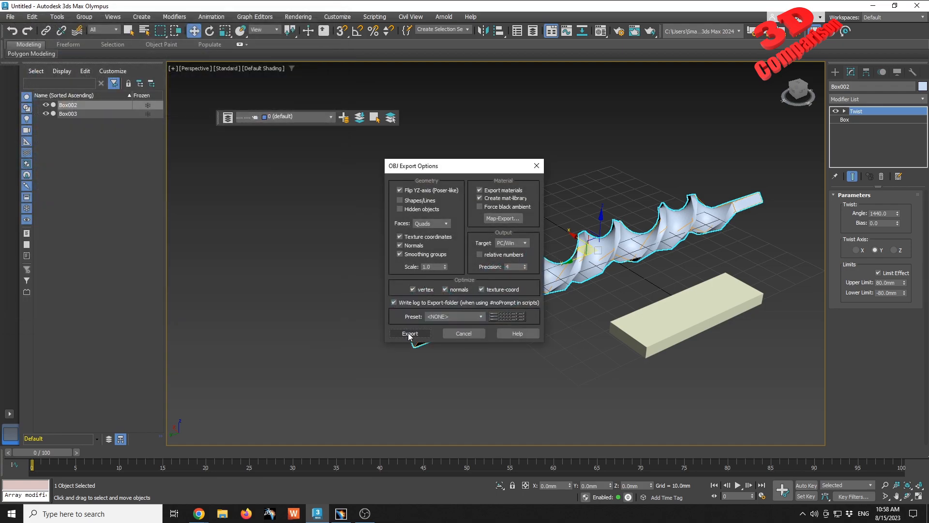
pyautogui.click(410, 334)
pyautogui.click(568, 335)
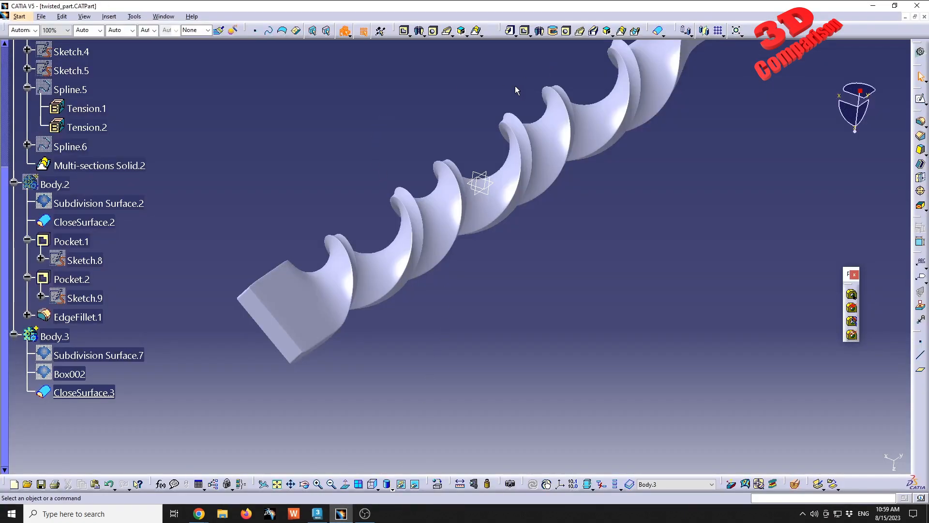
# Step: Switch to CATIA's Imagine & Shape workbench and hide CloseSurface.3 in Body.3
pyautogui.moveTo(545, 164); pyautogui.dragTo(509, 181, button='middle')
pyautogui.click(12, 16)
pyautogui.moveTo(46, 43)
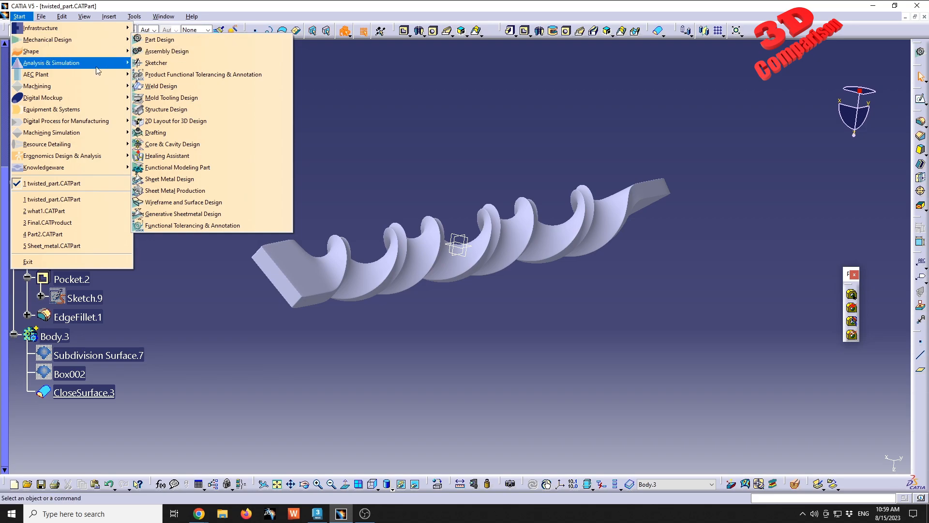
pyautogui.click(179, 92)
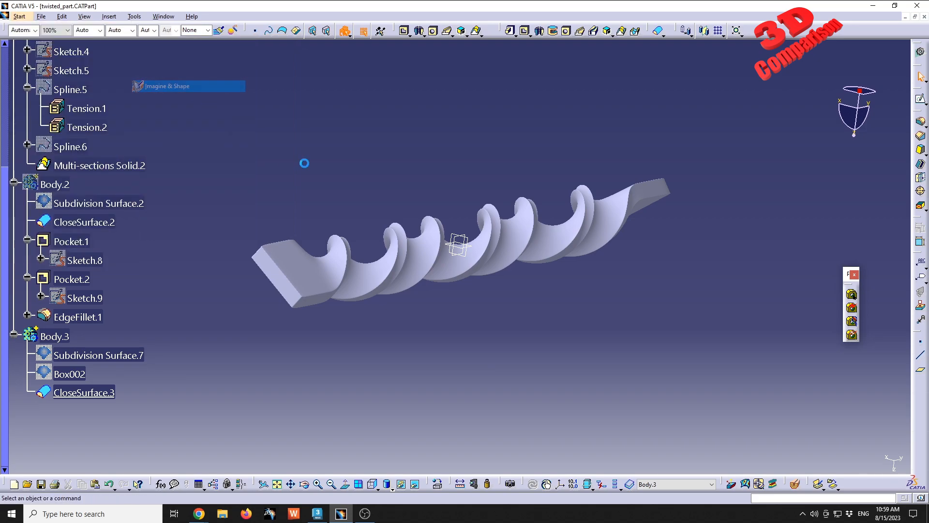
pyautogui.rightClick(111, 392)
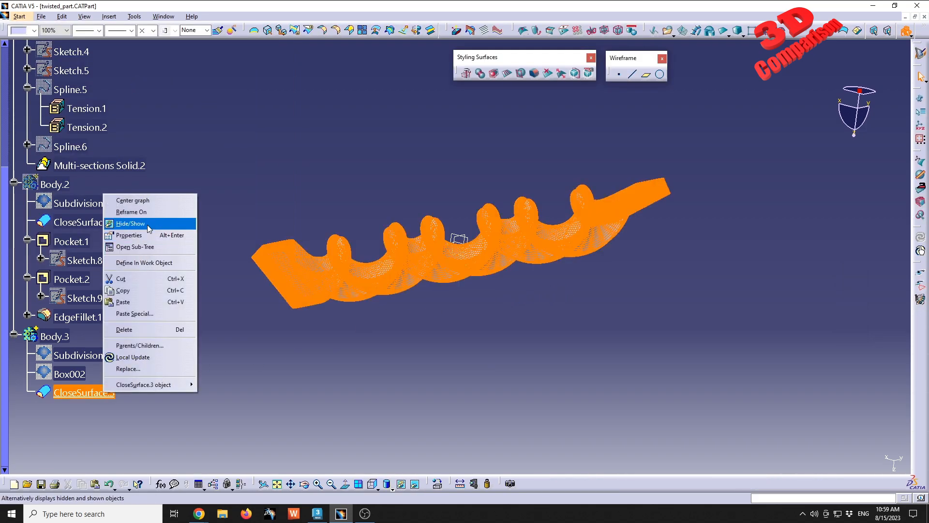
pyautogui.click(130, 224)
# Step: Import the twisted2 OBJ file from the Desktop as a subdivision surface, viewing its file properties before opening it
pyautogui.click(670, 32)
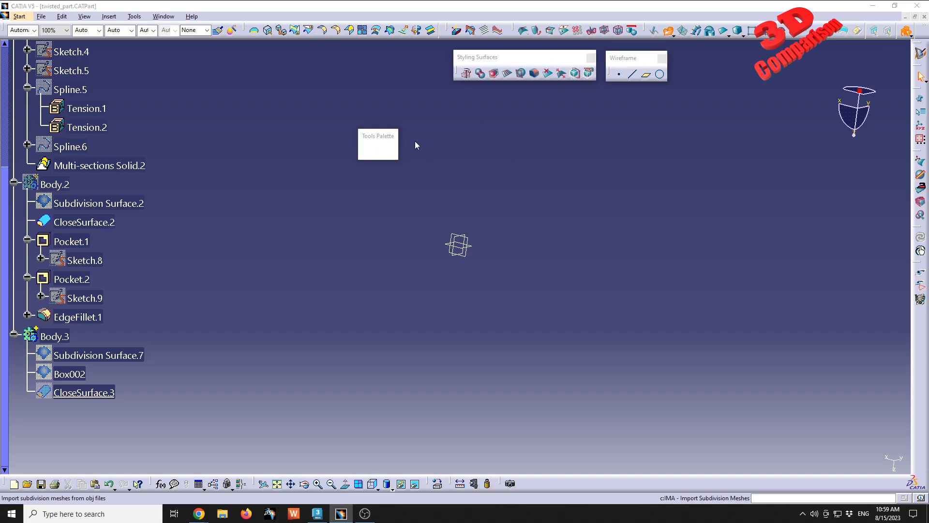
pyautogui.click(630, 266)
pyautogui.rightClick(634, 270)
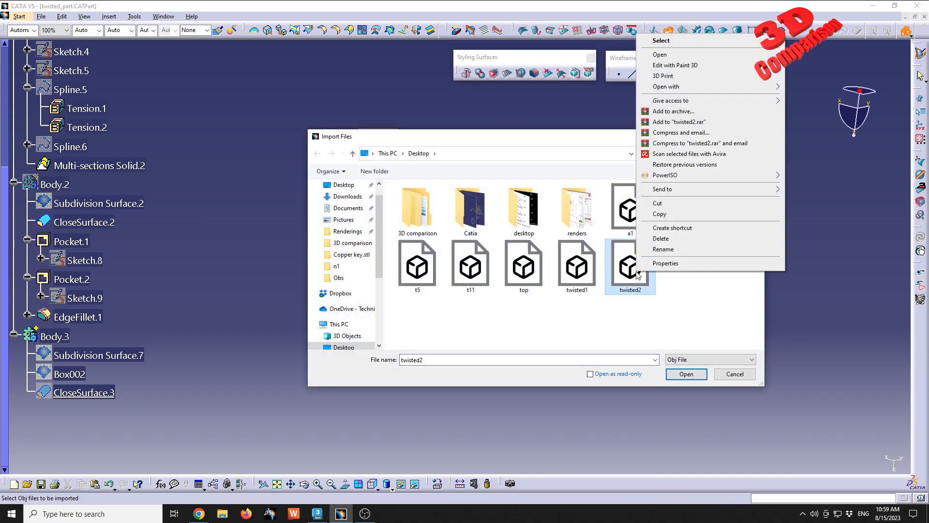
pyautogui.click(670, 267)
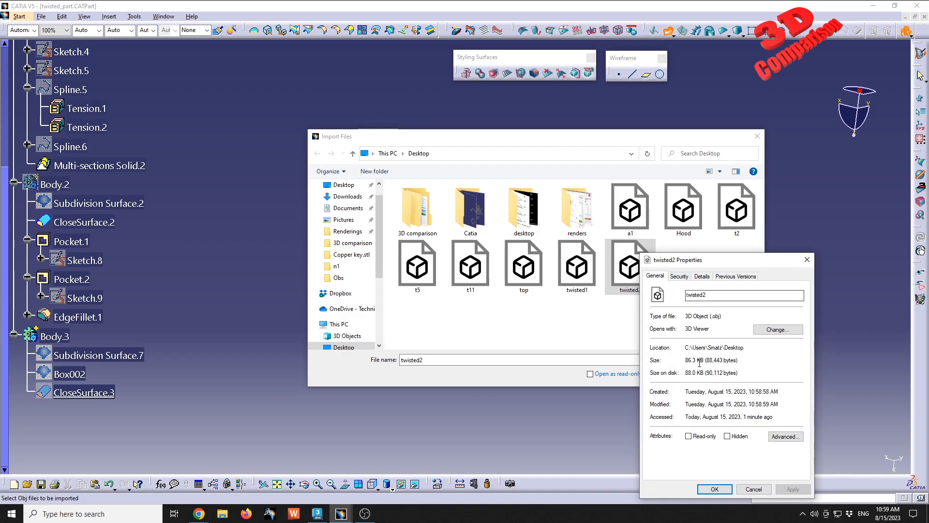
pyautogui.click(753, 490)
pyautogui.doubleClick(621, 270)
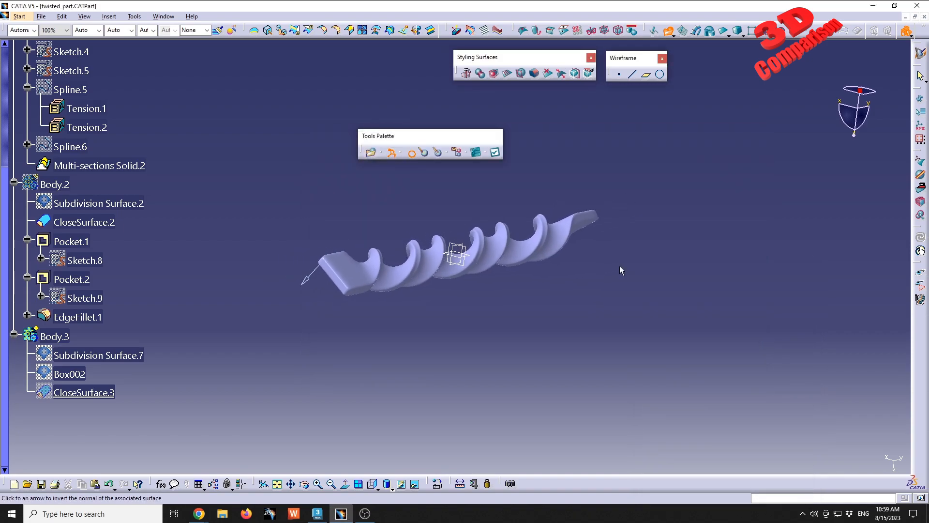
pyautogui.moveTo(472, 211); pyautogui.dragTo(443, 205, button='middle')
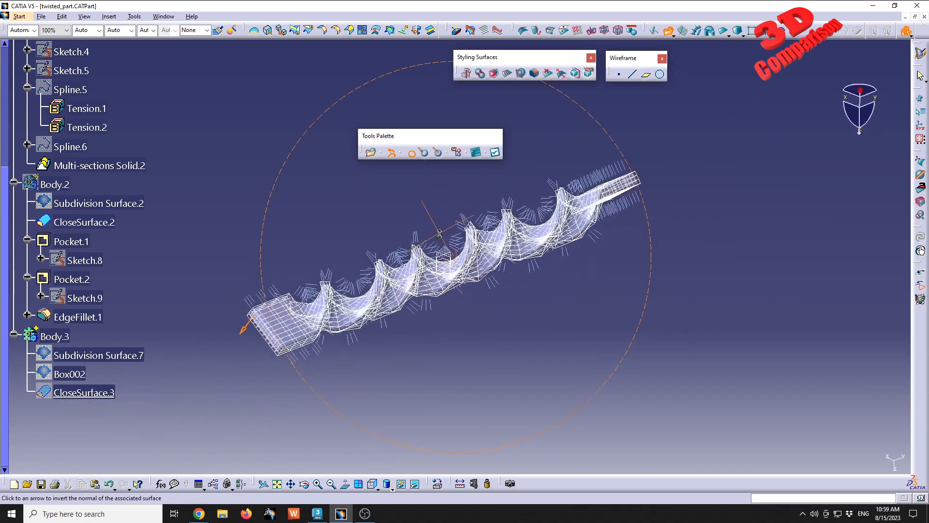
pyautogui.click(496, 154)
# Step: Open the imported twisted surface for mesh editing, align the view flat to it and trap-select the mesh of a section near its middle
pyautogui.moveTo(512, 181)
pyautogui.mouseDown(button='middle')
pyautogui.moveTo(542, 235)
pyautogui.moveTo(506, 324)
pyautogui.moveTo(545, 297)
pyautogui.moveTo(536, 203)
pyautogui.moveTo(523, 228)
pyautogui.moveTo(536, 272)
pyautogui.mouseUp(button='middle')
pyautogui.doubleClick(502, 231)
pyautogui.press('F8')
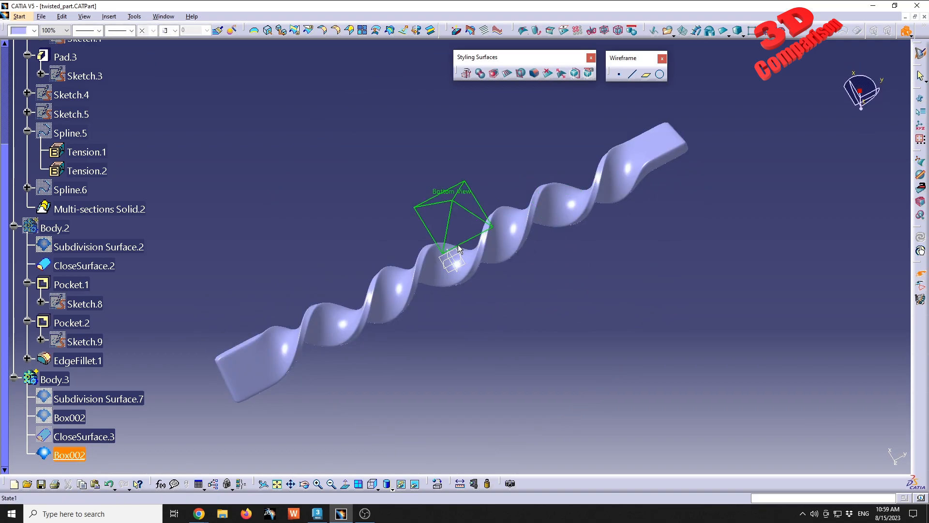
pyautogui.click(459, 248)
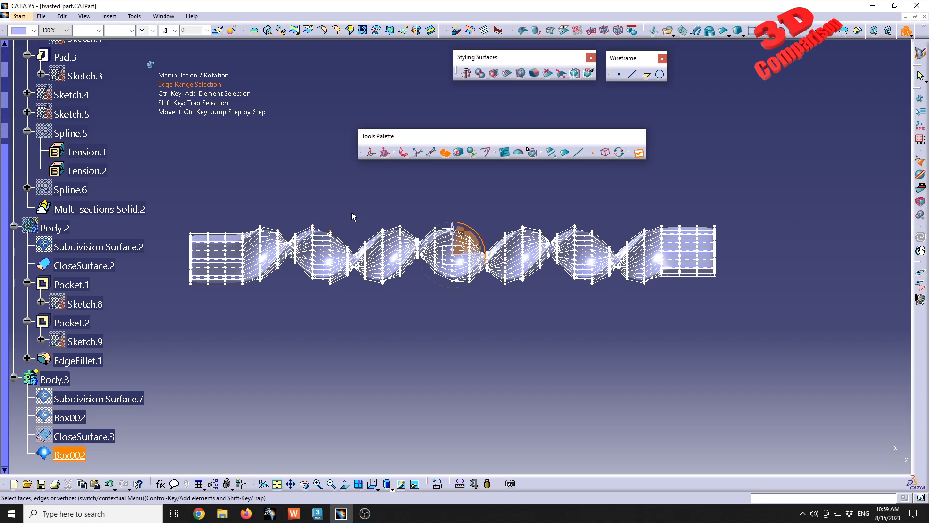
pyautogui.keyDown('shift'); pyautogui.moveTo(377, 197); pyautogui.dragTo(462, 309); pyautogui.keyUp('shift')
pyautogui.moveTo(462, 310)
pyautogui.mouseDown(button='middle')
pyautogui.moveTo(438, 304)
pyautogui.moveTo(467, 313)
pyautogui.mouseUp(button='middle')
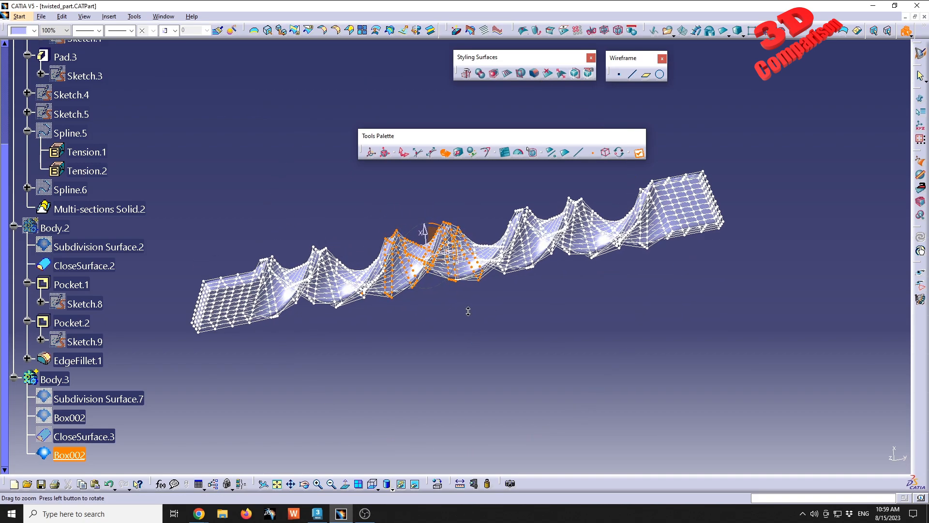
# Step: Try a numeric rotation of 90 degrees about the x axis on the selected mesh section
pyautogui.click(504, 152)
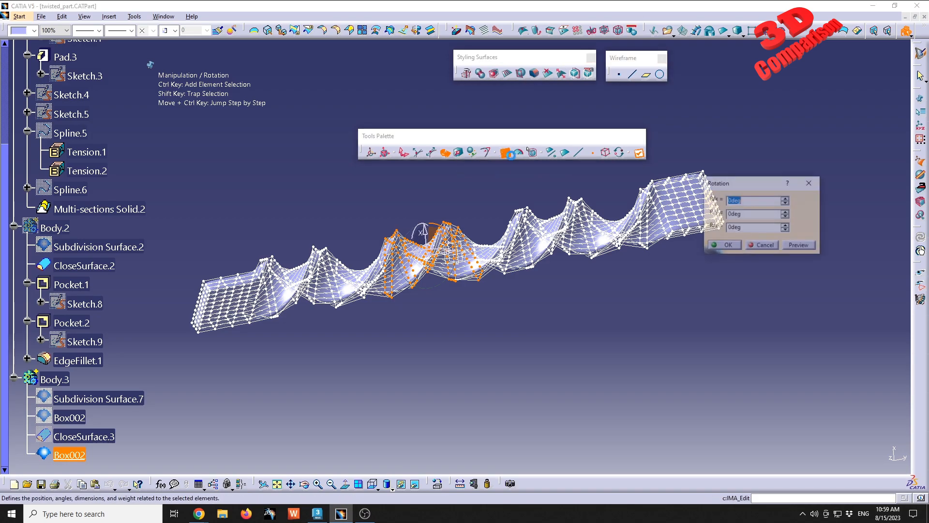
pyautogui.write('90')
pyautogui.press('Tab')
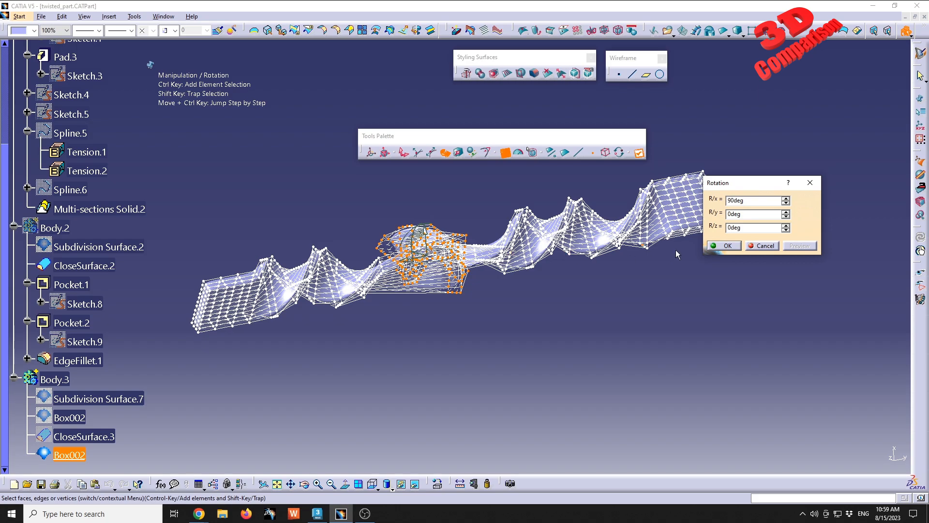
# Step: Reset the x rotation to 0 degrees and rotate the selected mesh section about the y axis instead
pyautogui.doubleClick(755, 200)
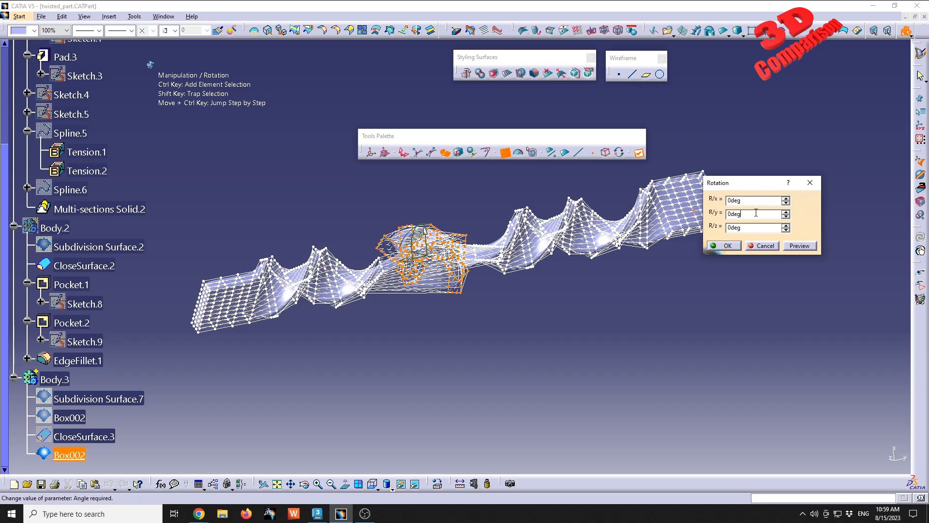
pyautogui.doubleClick(756, 214)
pyautogui.write('9')
pyautogui.moveTo(495, 231); pyautogui.dragTo(581, 256, button='middle')
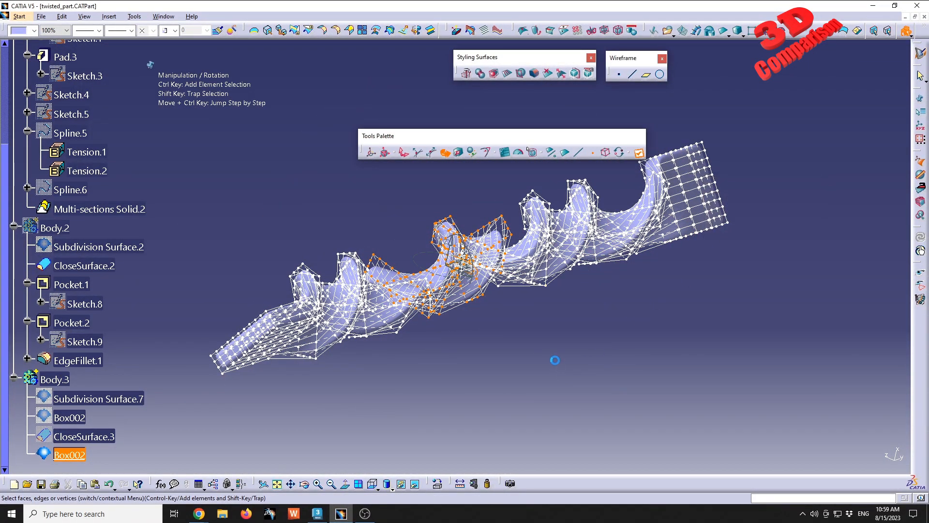
pyautogui.moveTo(560, 303); pyautogui.dragTo(428, 367, button='middle')
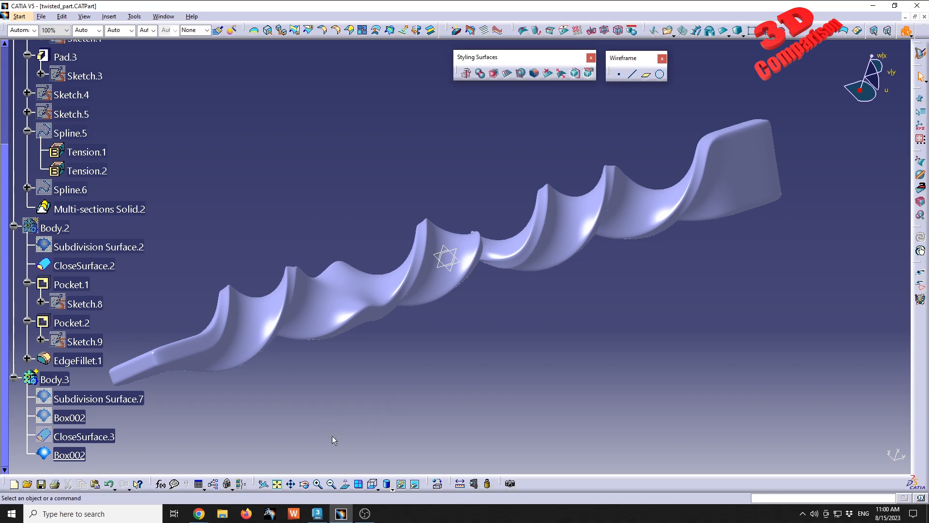
# Step: Switch to 3ds Max and delete both the twisted bar and the flat box from the scene
pyautogui.click(317, 513)
pyautogui.click(519, 302)
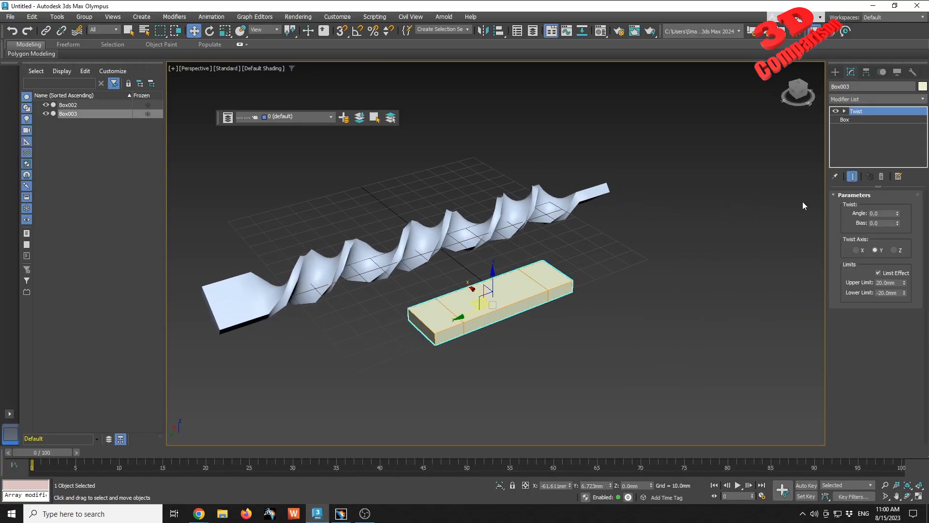
pyautogui.click(727, 289)
pyautogui.moveTo(516, 323); pyautogui.dragTo(567, 291, button='middle')
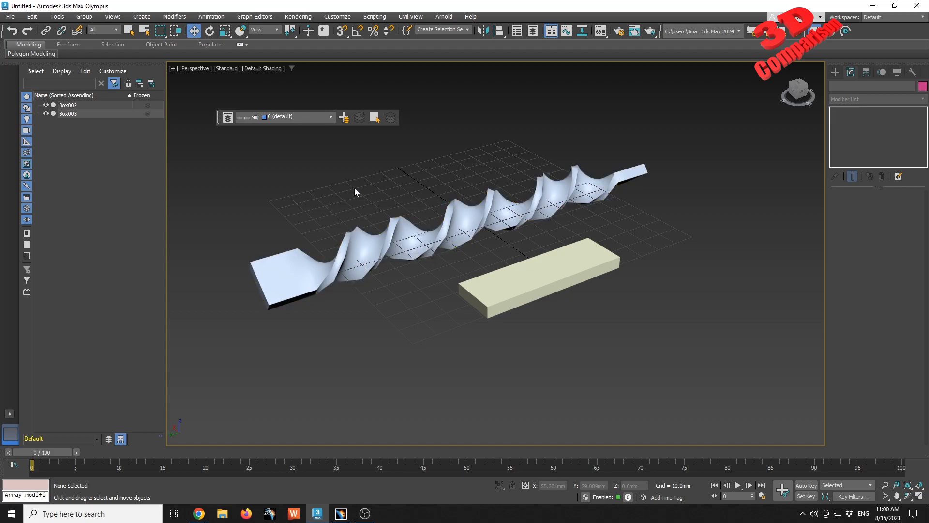
pyautogui.moveTo(736, 399); pyautogui.dragTo(736, 399)
pyautogui.press('Delete')
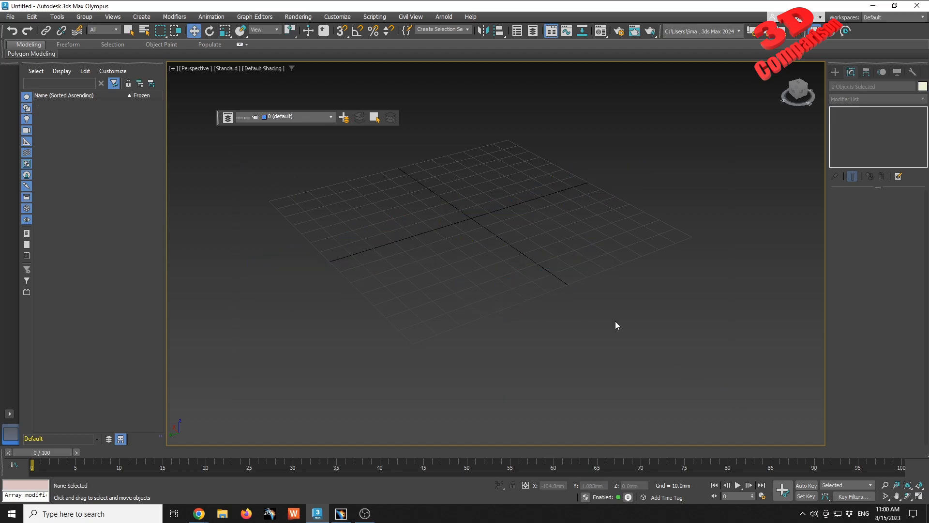
# Step: Create a new Box primitive about 75 mm long, 46 mm wide and 14 mm high near the grid's centre
pyautogui.click(835, 71)
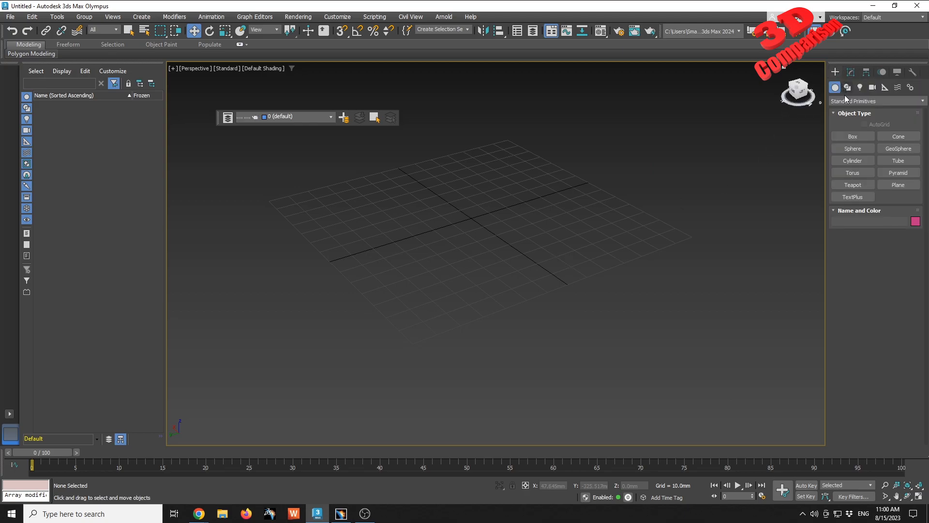
pyautogui.click(855, 137)
pyautogui.moveTo(450, 258); pyautogui.dragTo(532, 179)
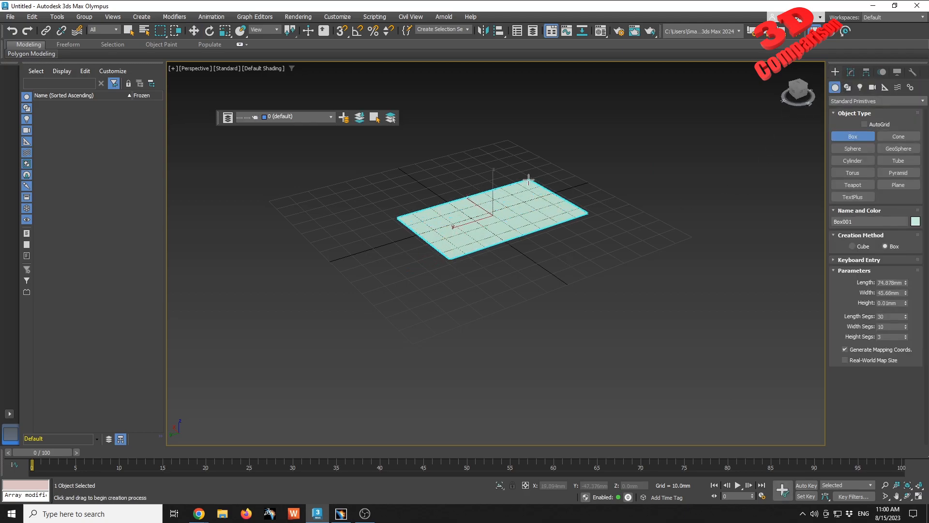
pyautogui.click(532, 150)
# Step: Set the new box's length to 65 mm, its width to 20 mm and its height to 5 mm
pyautogui.doubleClick(889, 282)
pyautogui.write('65')
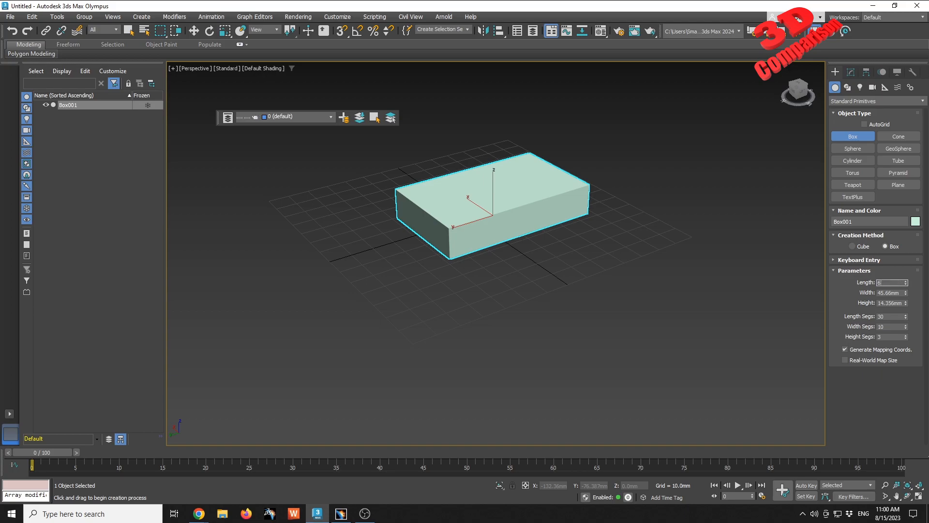
pyautogui.press('Return')
pyautogui.doubleClick(898, 294)
pyautogui.write('20')
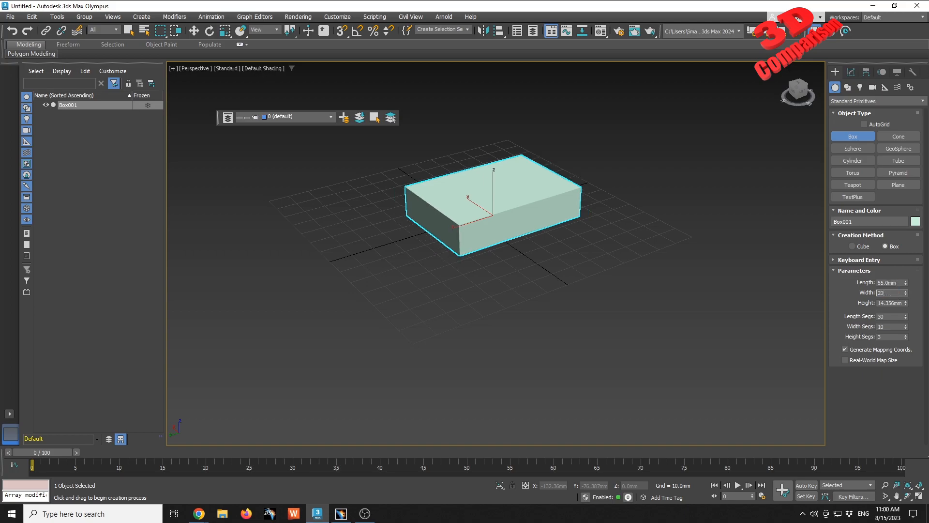
pyautogui.press('Return')
pyautogui.doubleClick(889, 303)
pyautogui.write('5')
pyautogui.press('Return')
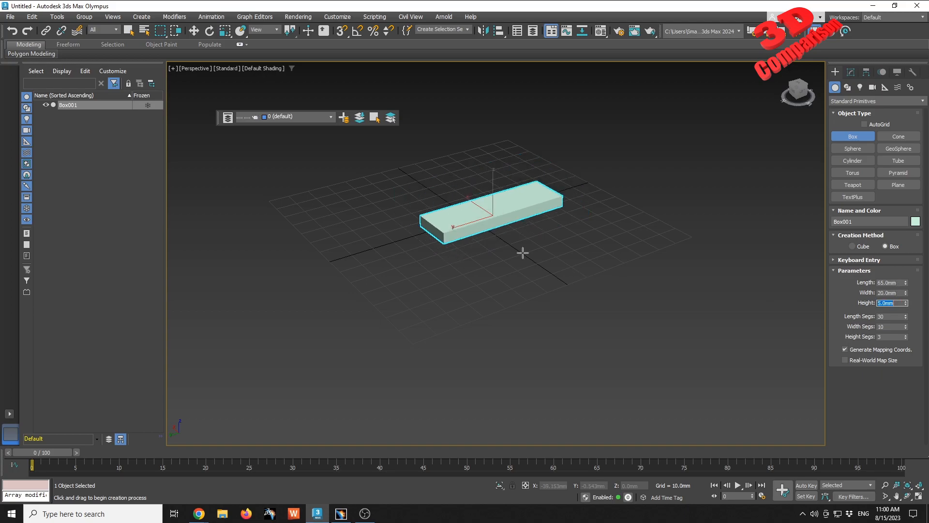
# Step: Show the box in wireframe and set its length, width and height segments to 5 each
pyautogui.scroll(5, 550, 250)
pyautogui.press('F3')
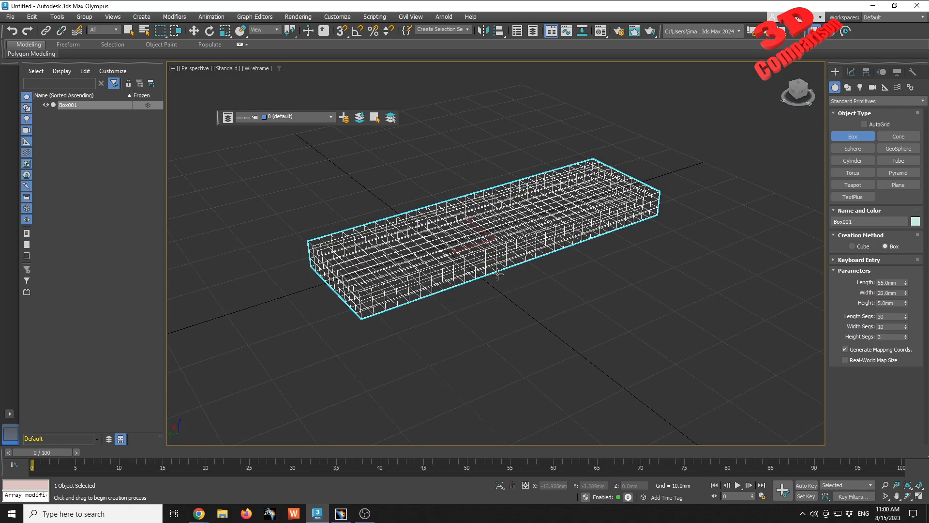
pyautogui.doubleClick(890, 316)
pyautogui.write('55')
pyautogui.press('BackSpace')
pyautogui.press('Tab')
pyautogui.write('5')
pyautogui.press('Tab')
pyautogui.write('5')
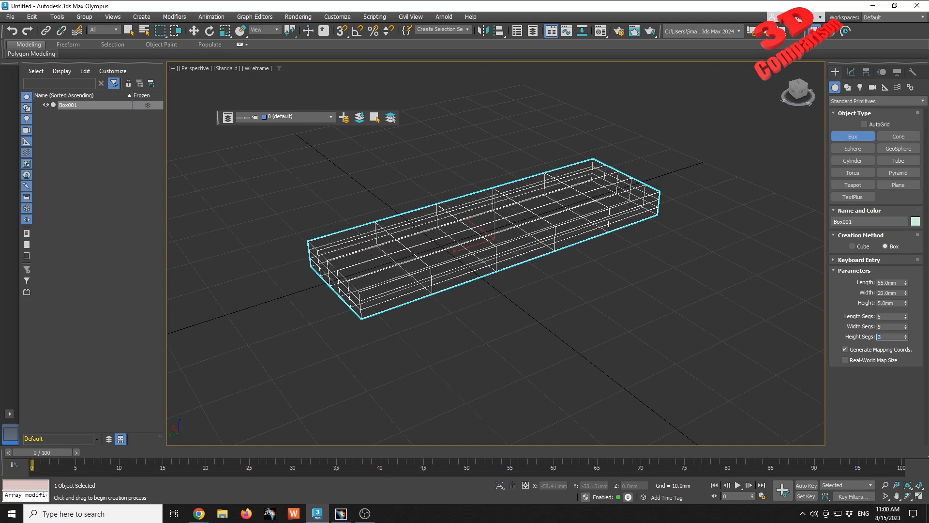
pyautogui.press('Tab')
# Step: Leave box creation, display the viewport shaded with edged faces and select the box
pyautogui.press('w')
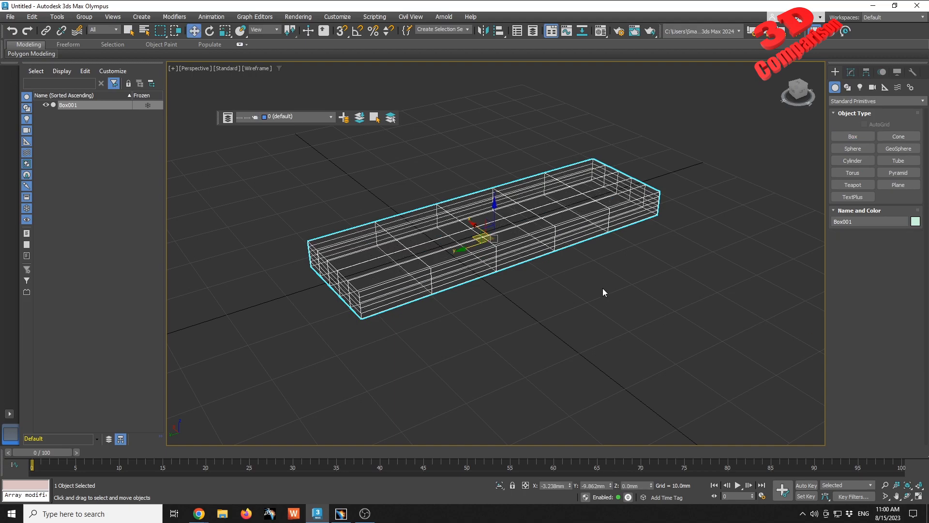
pyautogui.click(611, 291)
pyautogui.press('F3')
pyautogui.press('F3')
pyautogui.press('F4')
pyautogui.click(565, 240)
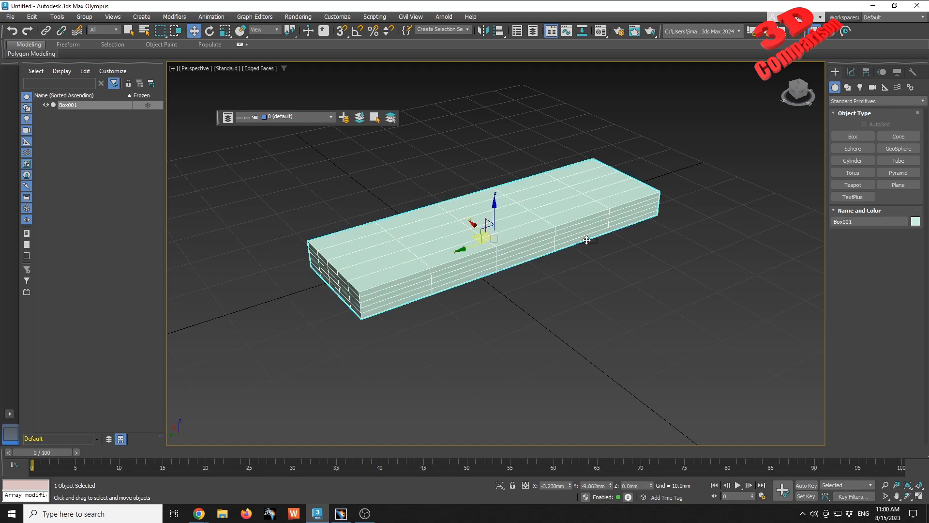
# Step: Apply a Twist modifier to the box and set its angle to 90
pyautogui.click(851, 72)
pyautogui.click(863, 100)
pyautogui.write('tw')
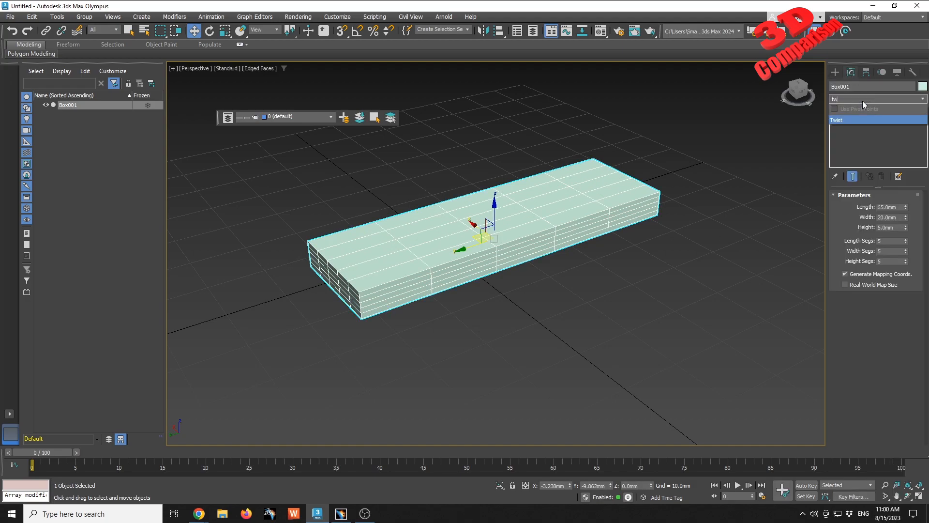
pyautogui.press('Return')
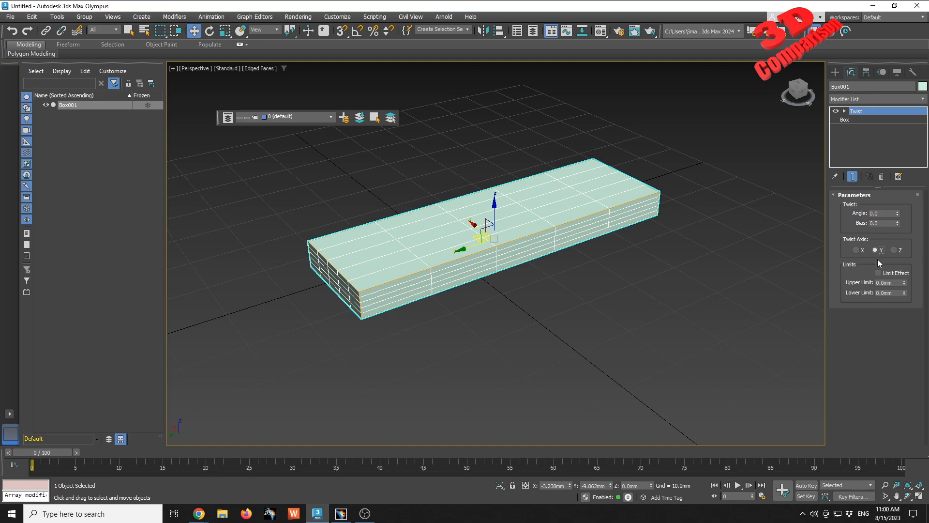
pyautogui.click(883, 214)
pyautogui.write('90')
pyautogui.press('Return')
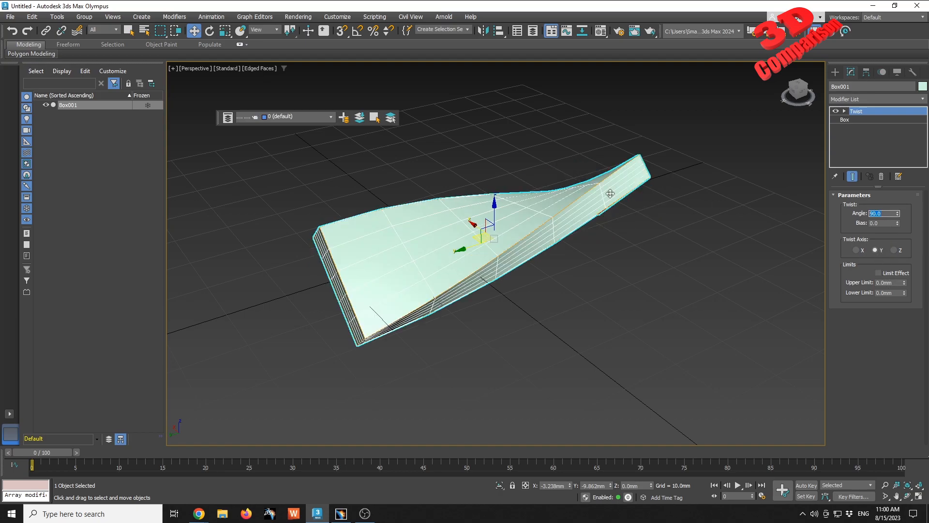
pyautogui.moveTo(572, 270); pyautogui.dragTo(807, 269, button='middle')
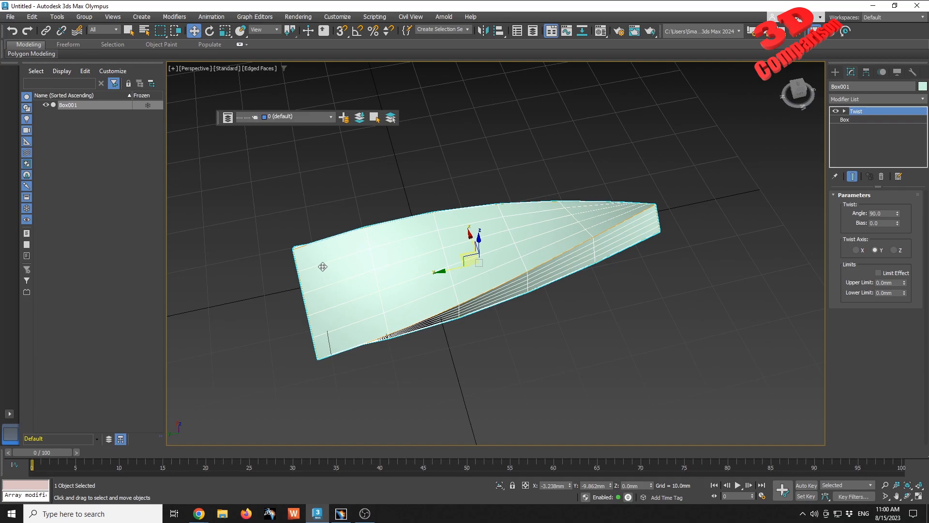
# Step: Enable the Twist modifier's Limit Effect and try out different upper and lower limits
pyautogui.click(878, 273)
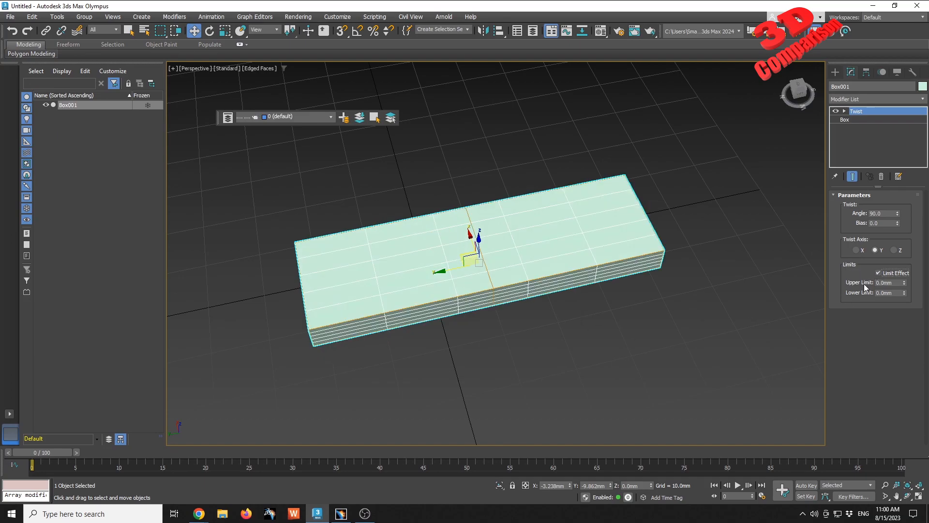
pyautogui.click(905, 282)
pyautogui.moveTo(904, 282); pyautogui.dragTo(680, 174)
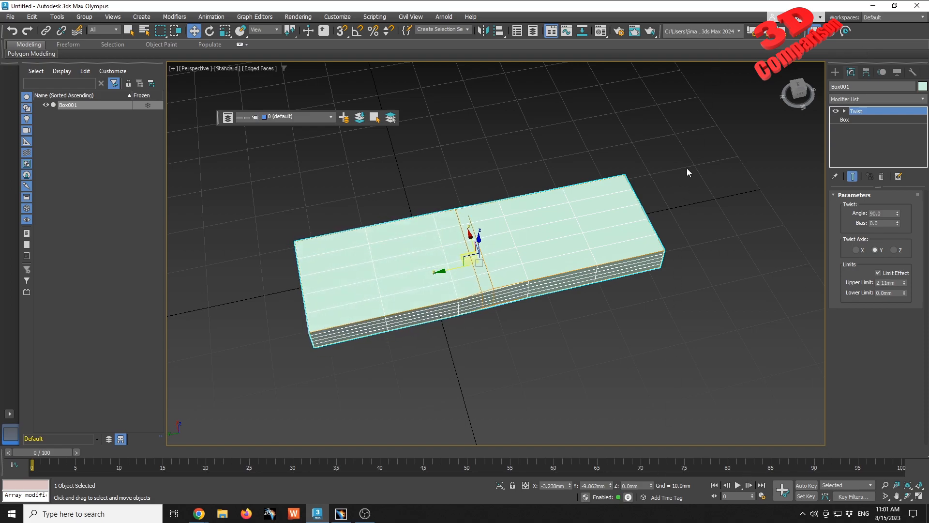
pyautogui.moveTo(904, 286); pyautogui.dragTo(921, 384)
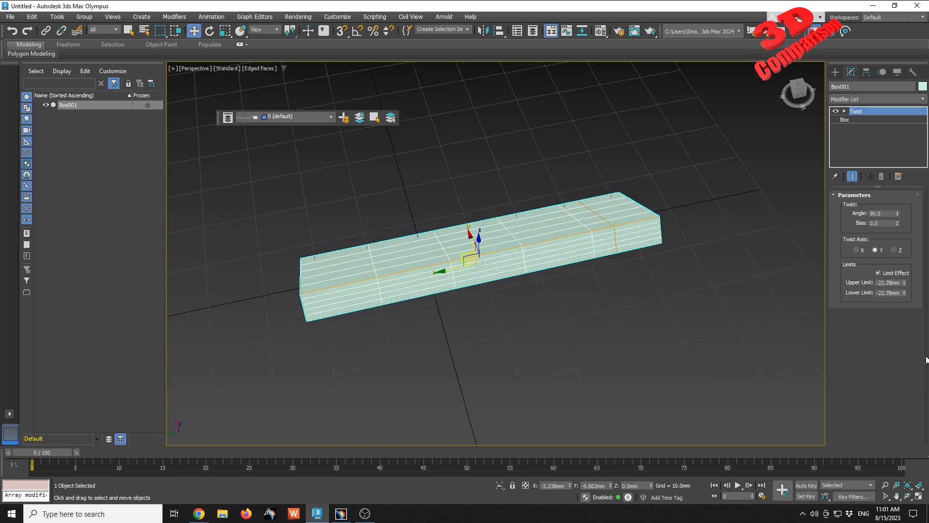
pyautogui.moveTo(904, 293); pyautogui.dragTo(885, 267)
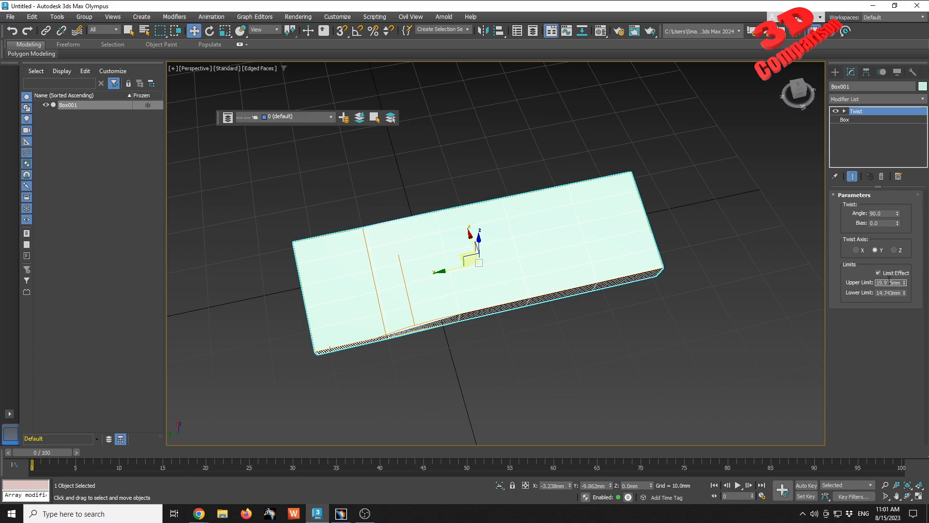
# Step: Enter -20 mm as the Twist's upper limit and set its lower limit to 20 mm
pyautogui.write('-20')
pyautogui.press('Return')
pyautogui.click(883, 293)
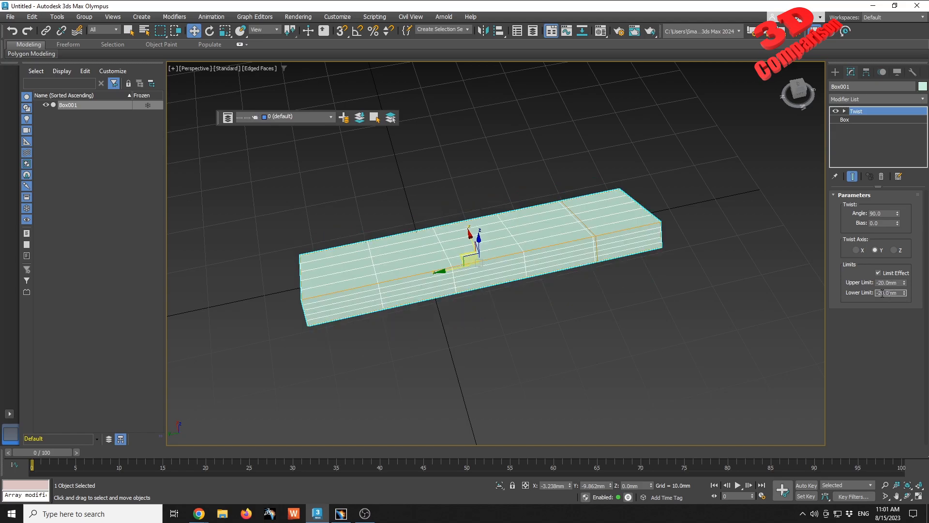
pyautogui.write('20')
pyautogui.press('Return')
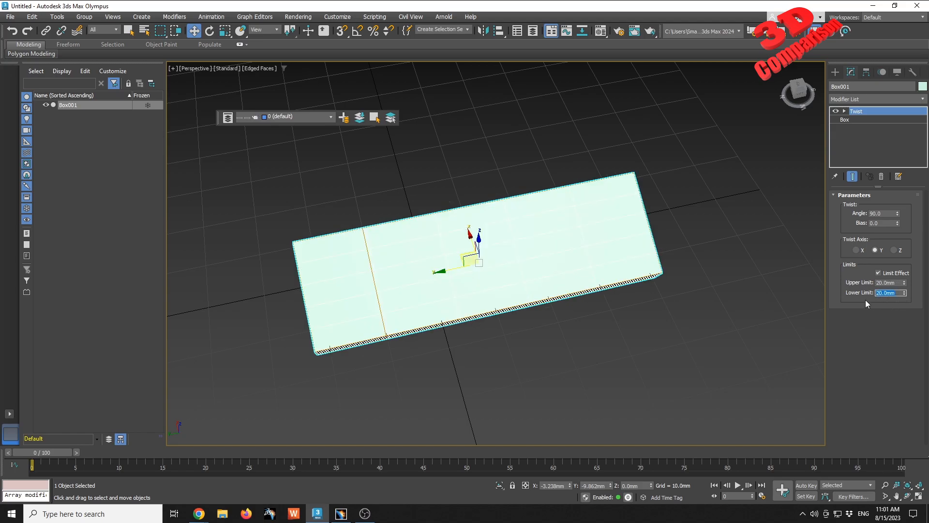
# Step: Set the Twist's lower limit to -20 mm and keep Limit Effect enabled
pyautogui.click(878, 273)
pyautogui.click(878, 293)
pyautogui.write('-')
pyautogui.click(879, 272)
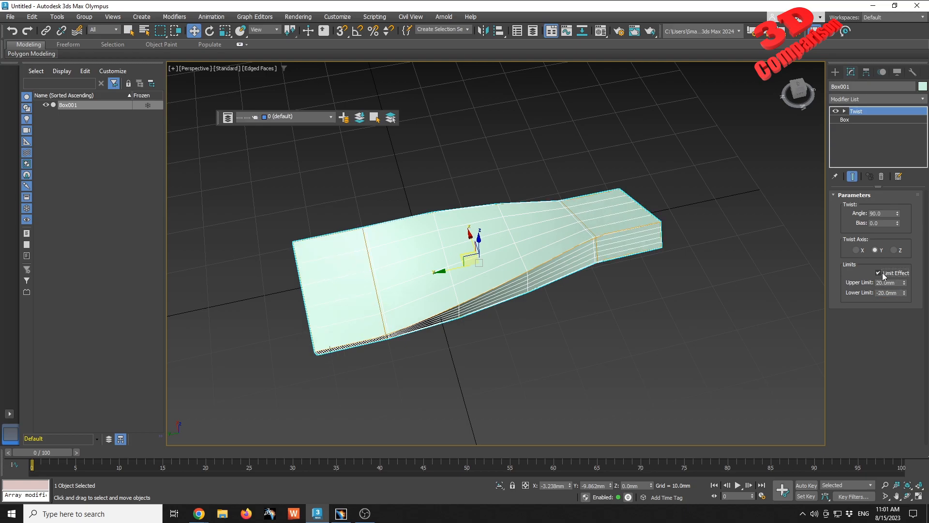
# Step: Try out larger Twist angles on the box and set the angle to 360
pyautogui.moveTo(603, 299); pyautogui.dragTo(611, 291, button='middle')
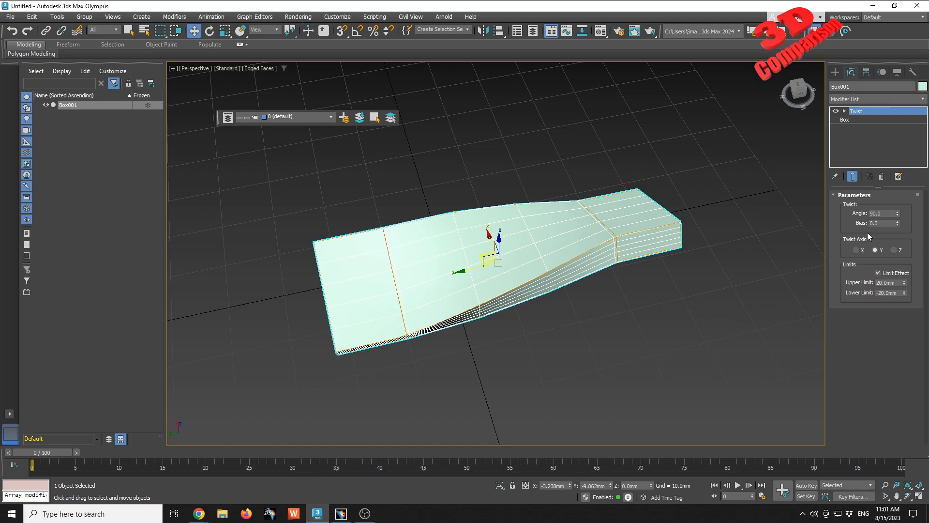
pyautogui.keyDown('alt'); pyautogui.moveTo(571, 308); pyautogui.dragTo(629, 235, button='middle'); pyautogui.keyUp('alt')
pyautogui.scroll(3, 629, 235)
pyautogui.scroll(-3, 603, 236)
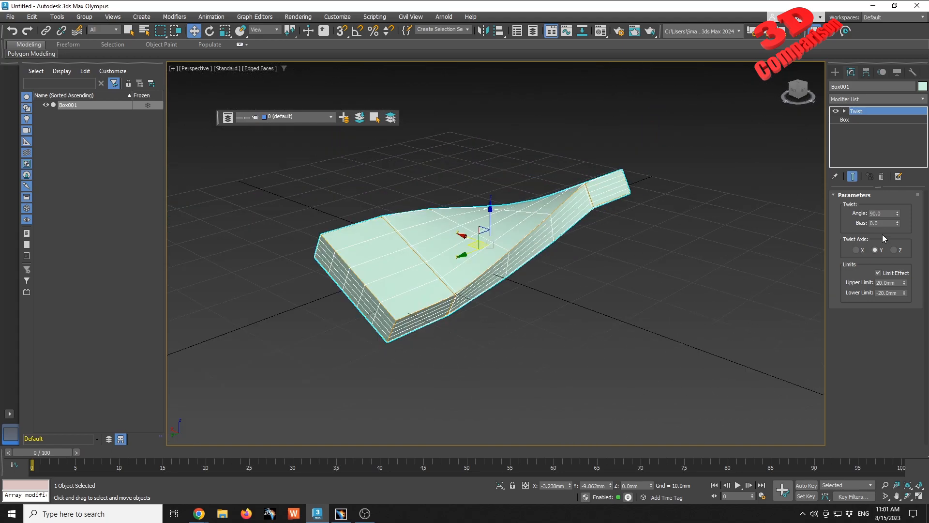
pyautogui.click(898, 212)
pyautogui.moveTo(898, 214); pyautogui.dragTo(855, 80)
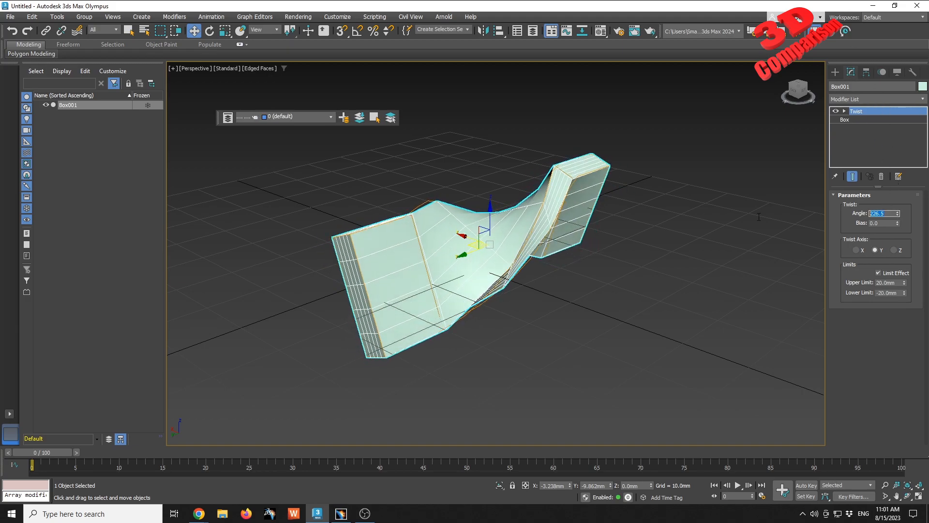
pyautogui.write('360')
pyautogui.press('Return')
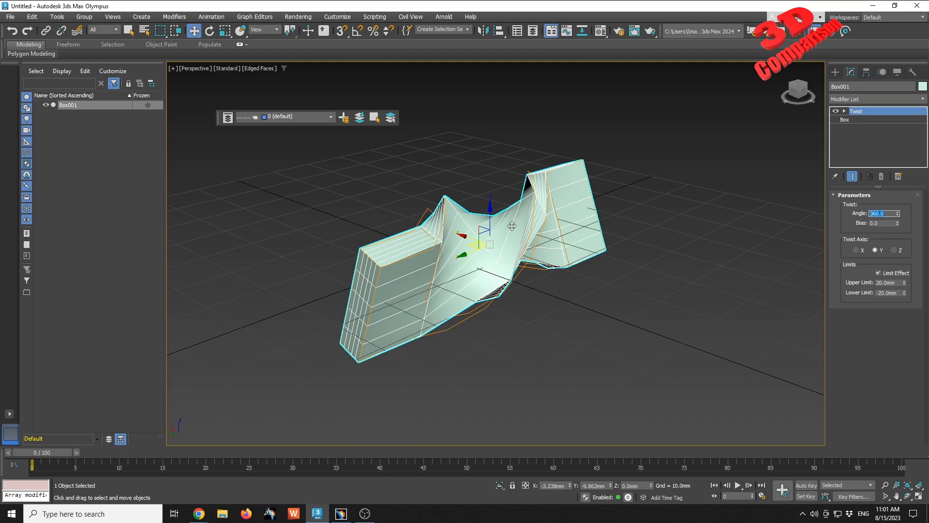
# Step: Turn off the viewport's edged faces, inspect the smooth-shaded twist up close and reselect the box
pyautogui.moveTo(581, 203); pyautogui.dragTo(533, 242, button='middle')
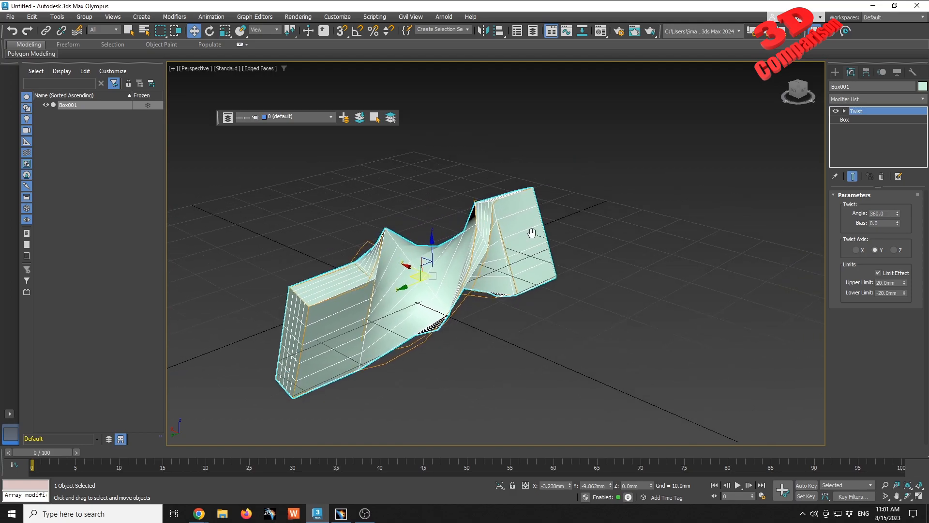
pyautogui.click(605, 253)
pyautogui.press('F3')
pyautogui.press('F3')
pyautogui.press('F4')
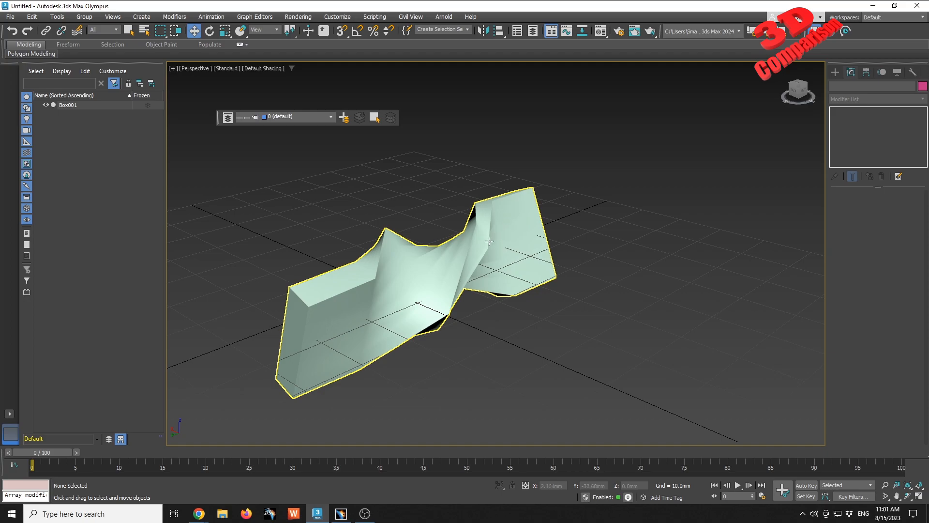
pyautogui.hotkey('shift', 'z')
pyautogui.scroll(4, 486, 232)
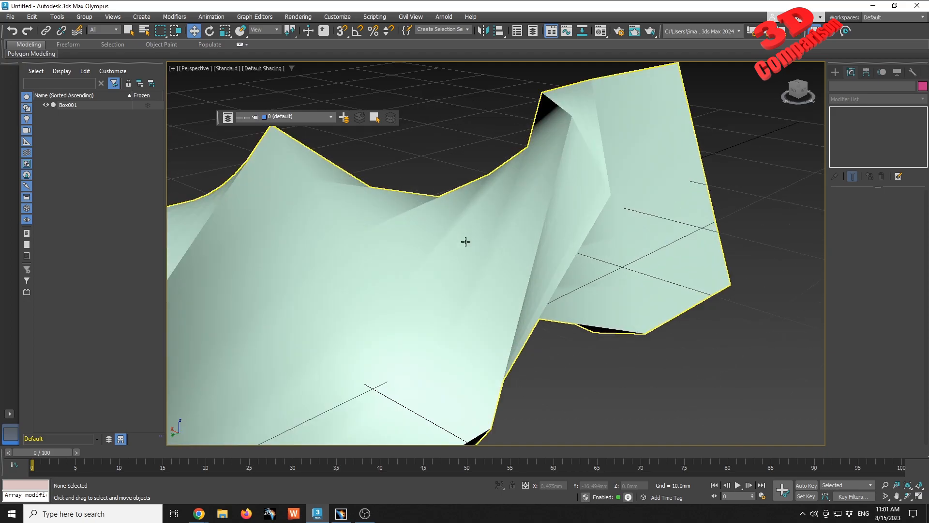
pyautogui.click(351, 194)
pyautogui.scroll(-6, 405, 213)
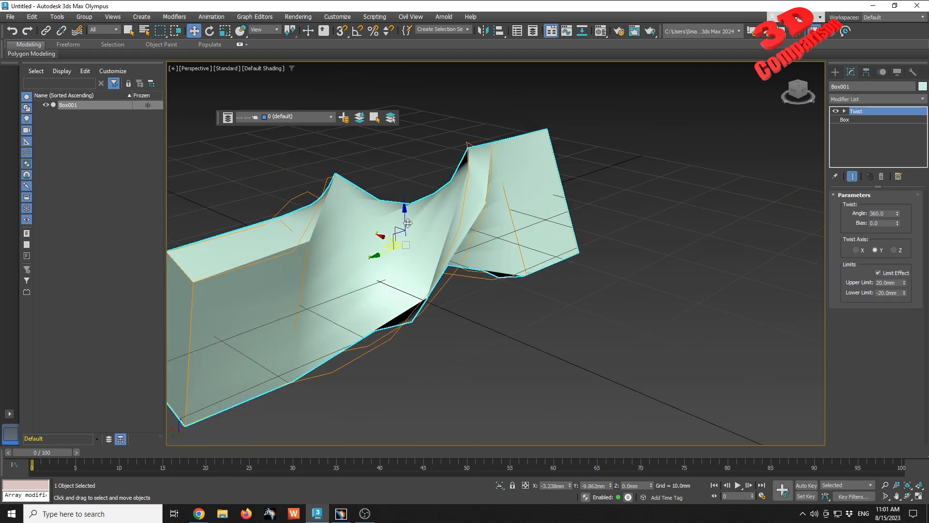
# Step: Set the base box's length, width and height segments to 20 each, then deselect it
pyautogui.click(858, 120)
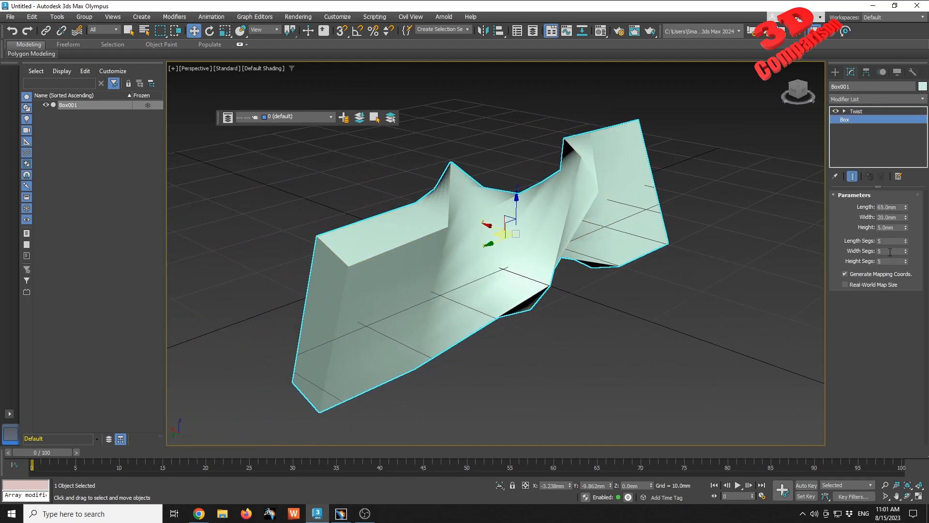
pyautogui.click(888, 242)
pyautogui.write('20')
pyautogui.press('Tab')
pyautogui.write('20')
pyautogui.press('Tab')
pyautogui.write('20')
pyautogui.click(676, 227)
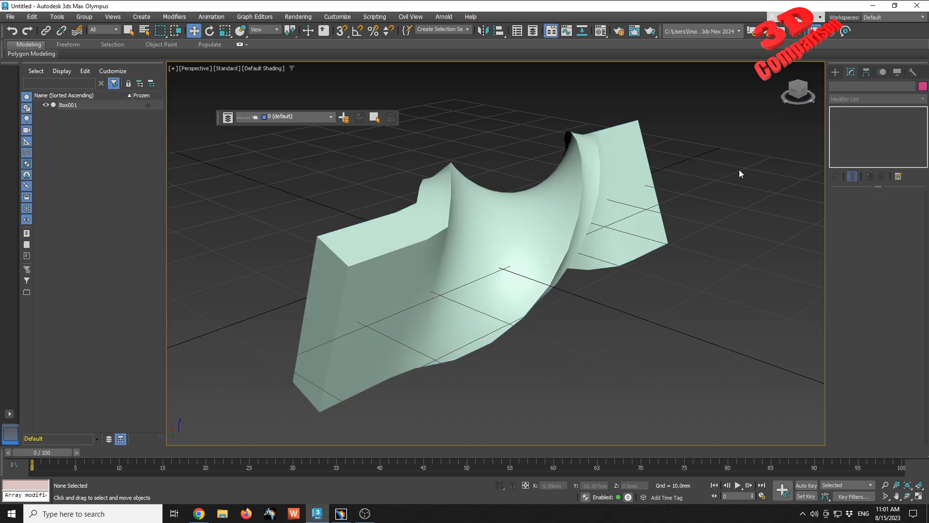
# Step: Select the refined box and set its Twist angle to 720
pyautogui.moveTo(508, 196); pyautogui.dragTo(481, 214, button='middle')
pyautogui.click(551, 235)
pyautogui.keyDown('alt'); pyautogui.moveTo(552, 236); pyautogui.dragTo(540, 213, button='middle'); pyautogui.keyUp('alt')
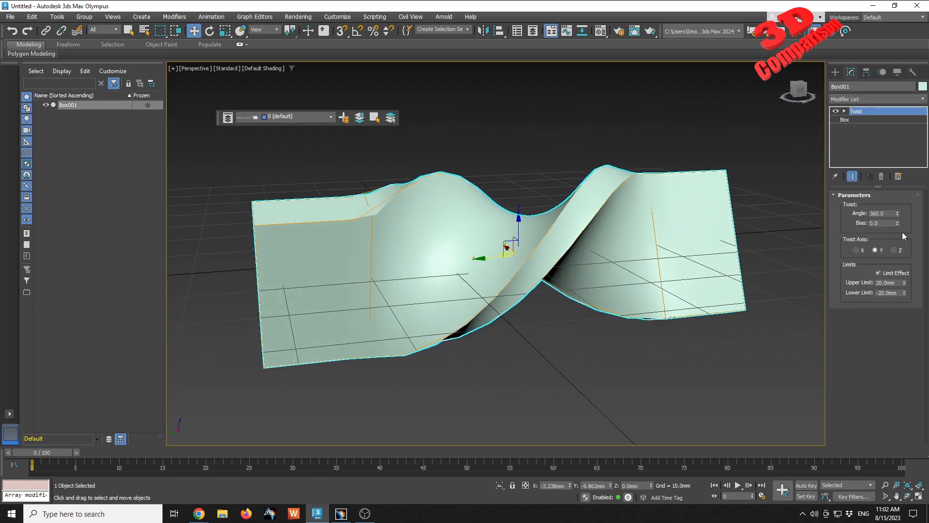
pyautogui.doubleClick(883, 214)
pyautogui.write('720')
pyautogui.press('Return')
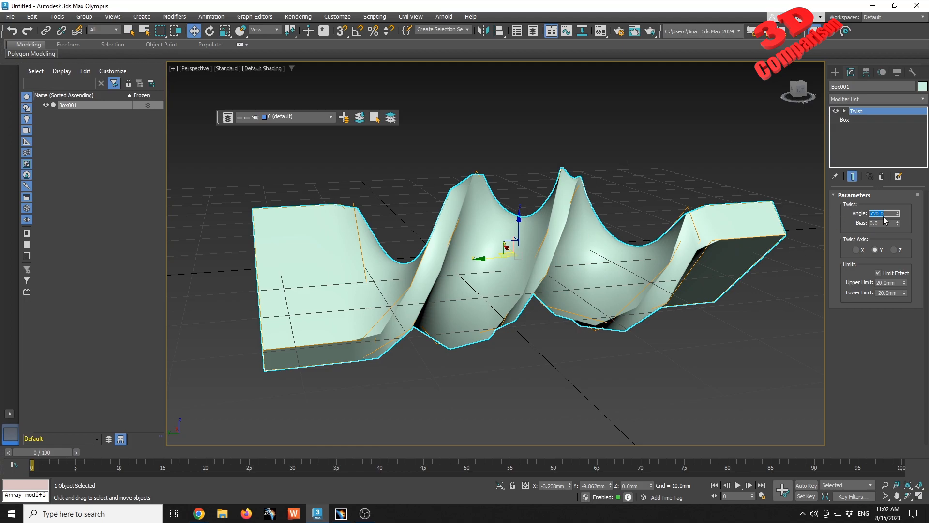
# Step: Try a Twist angle of 1440, inspect the box and return the angle to 720
pyautogui.write('1440')
pyautogui.press('Return')
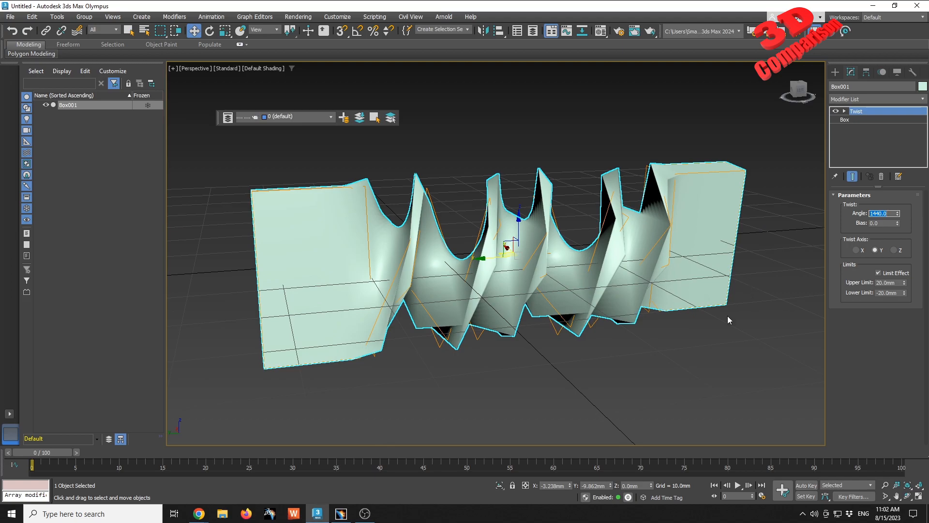
pyautogui.click(755, 286)
pyautogui.keyDown('alt'); pyautogui.moveTo(579, 226); pyautogui.dragTo(467, 254, button='middle'); pyautogui.keyUp('alt')
pyautogui.click(480, 254)
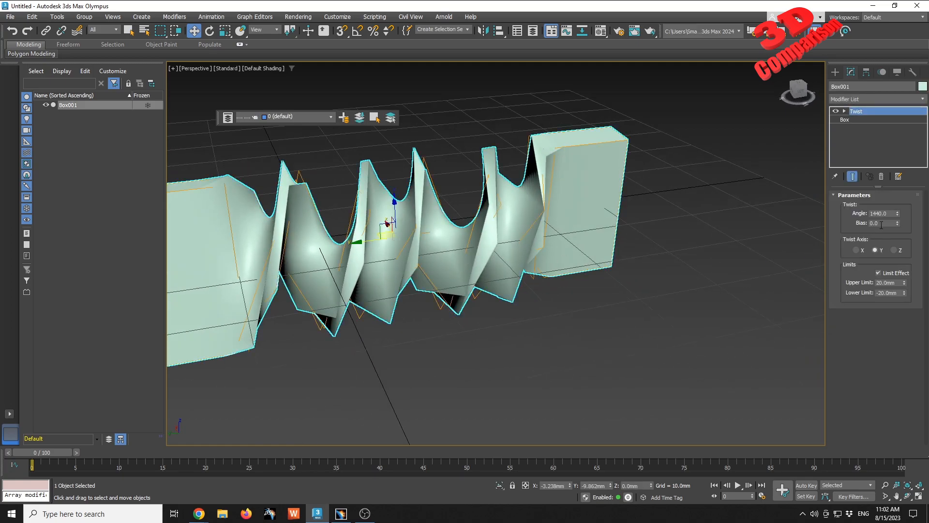
pyautogui.click(886, 213)
pyautogui.write('720')
pyautogui.press('Return')
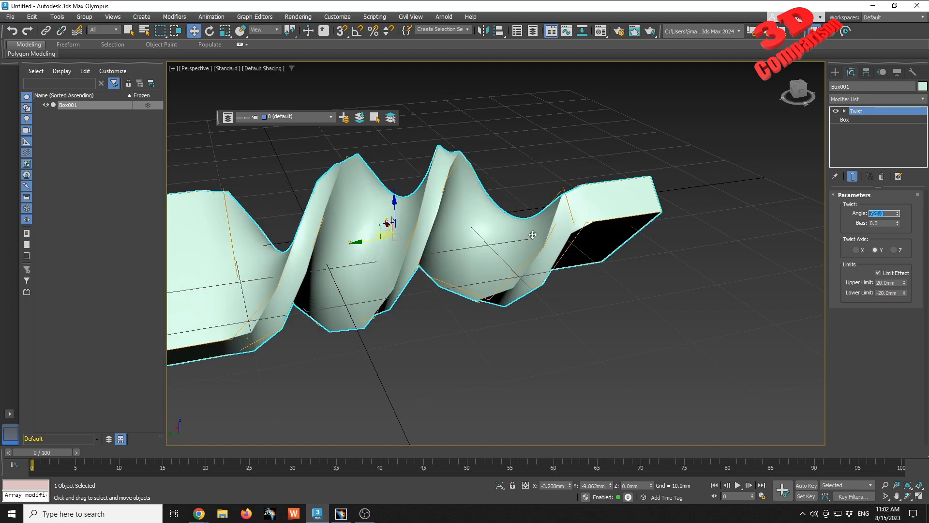
# Step: Examine the twisted box from a wider view and review its base length, width and height parameters
pyautogui.click(565, 394)
pyautogui.scroll(-5, 534, 330)
pyautogui.scroll(4, 557, 300)
pyautogui.moveTo(578, 276); pyautogui.dragTo(672, 240, button='middle')
pyautogui.click(672, 240)
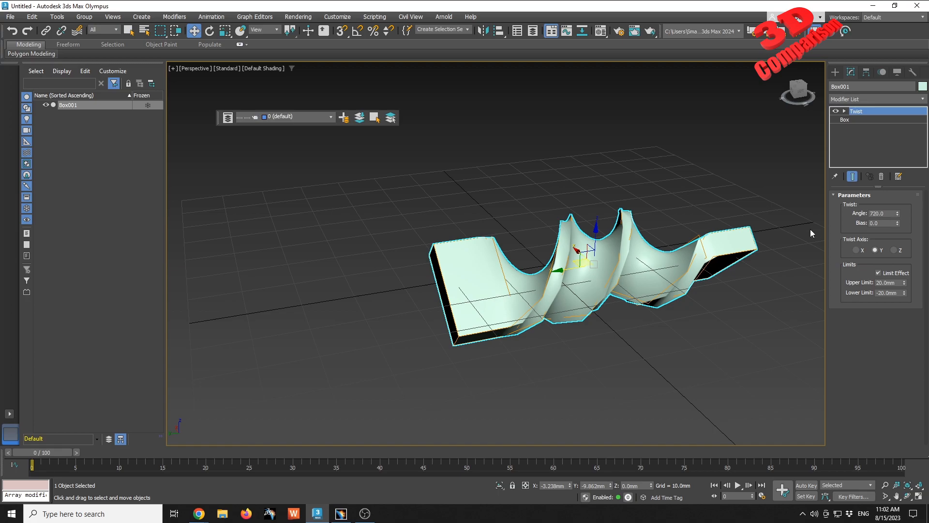
pyautogui.click(860, 119)
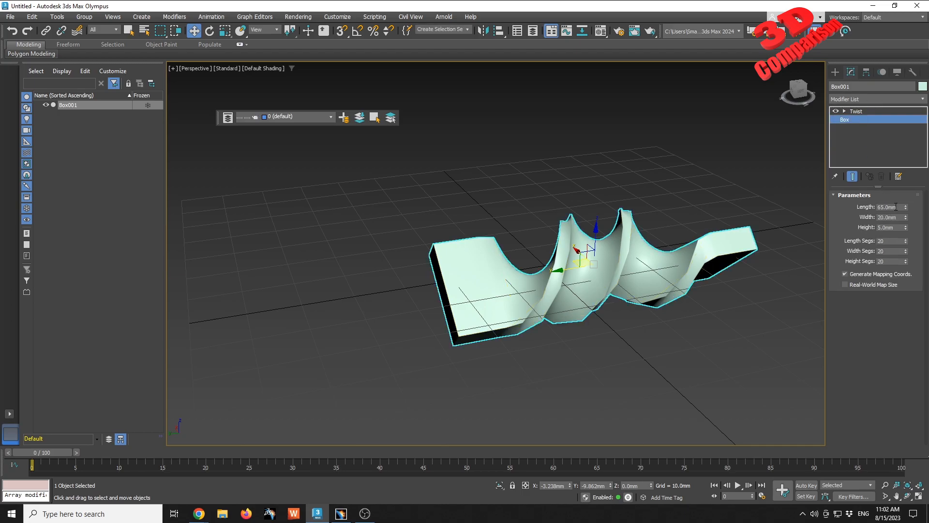
pyautogui.click(597, 349)
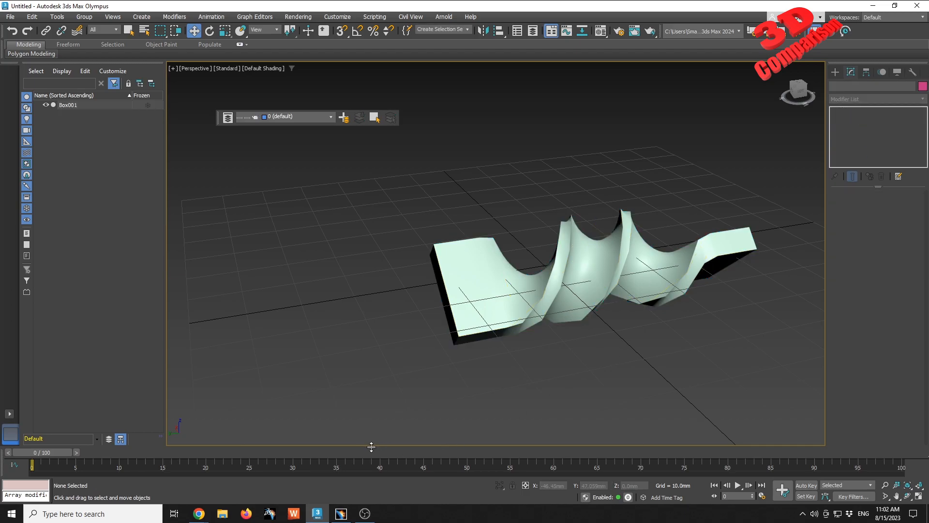
pyautogui.click(510, 296)
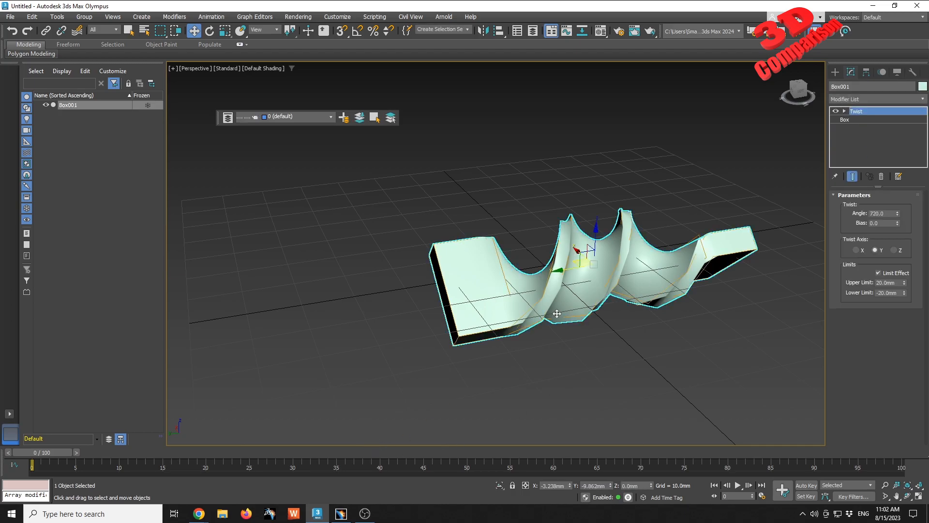
pyautogui.click(865, 120)
pyautogui.doubleClick(895, 217)
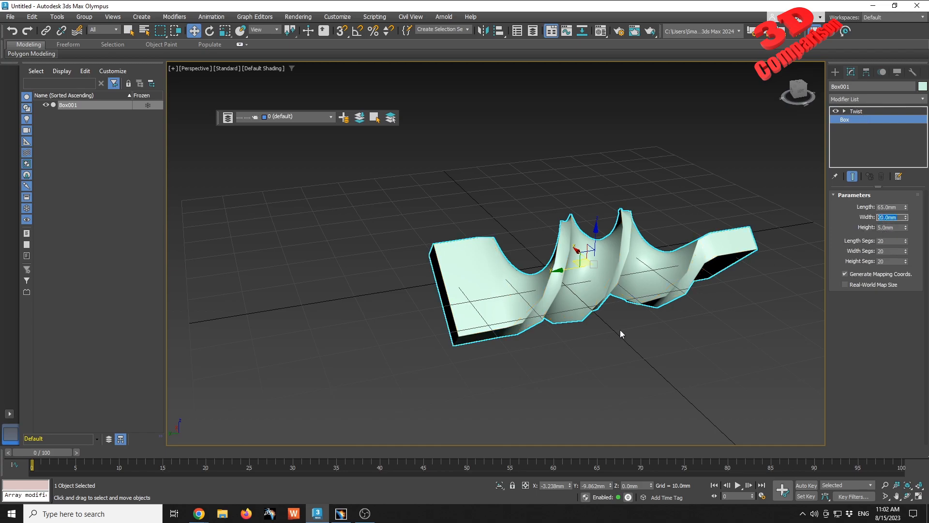
pyautogui.click(603, 338)
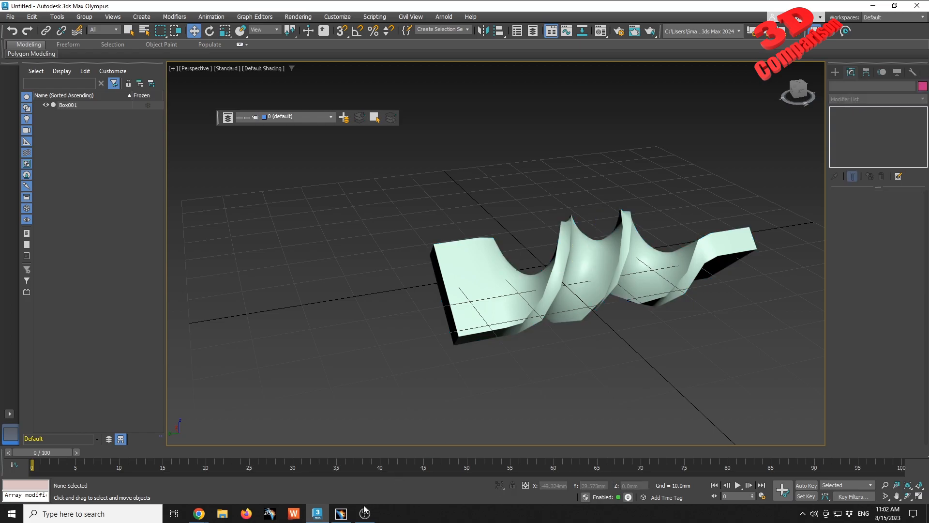
# Step: Switch to CATIA V5, show Body.2, hide Body.3 and orbit around the twisted part
pyautogui.click(342, 513)
pyautogui.moveTo(387, 354); pyautogui.dragTo(566, 193, button='middle')
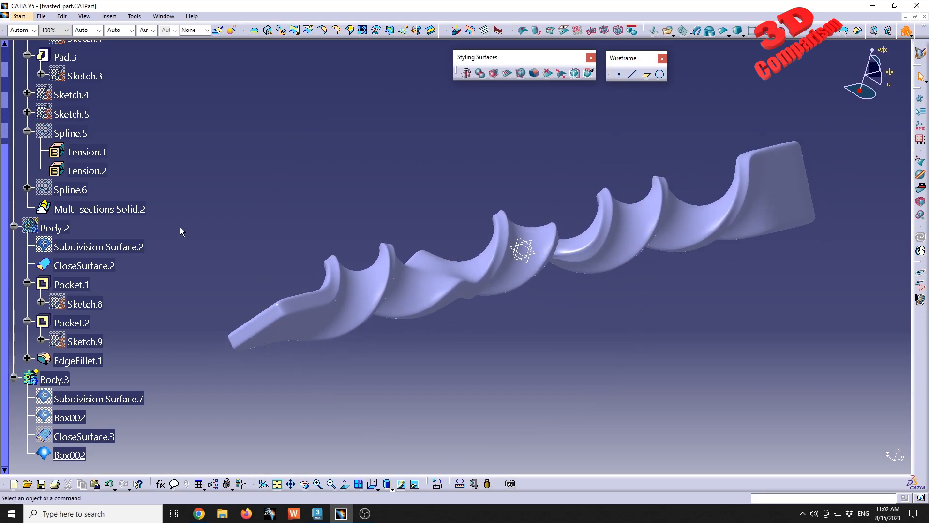
pyautogui.rightClick(52, 228)
pyautogui.click(78, 262)
pyautogui.rightClick(50, 380)
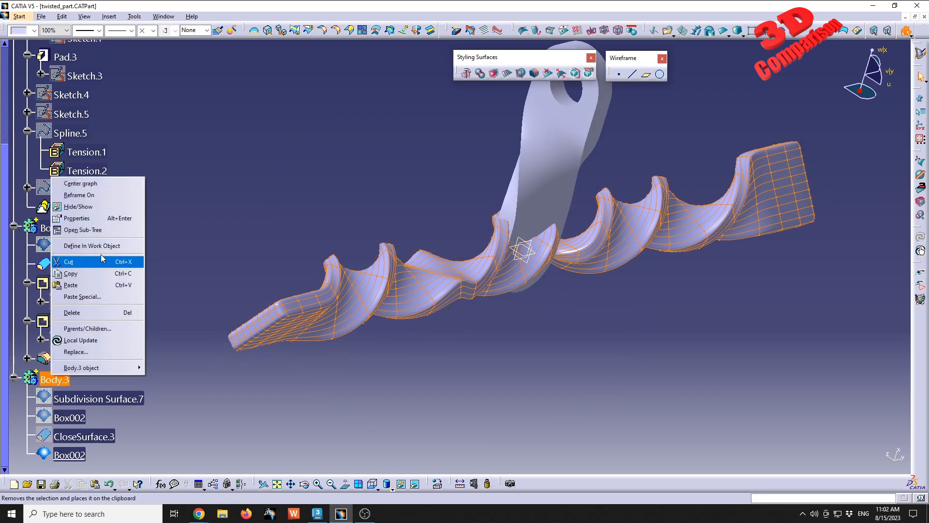
pyautogui.click(82, 205)
pyautogui.moveTo(502, 197); pyautogui.dragTo(493, 124, button='middle')
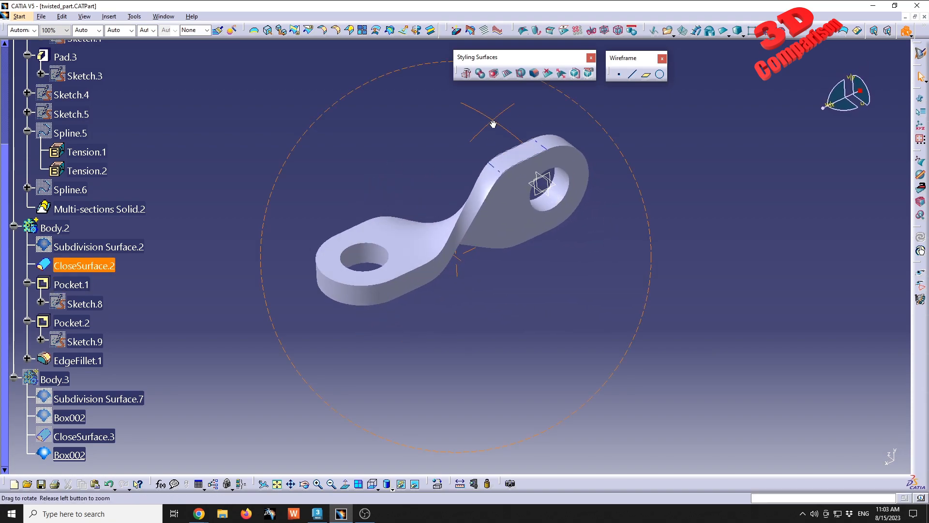